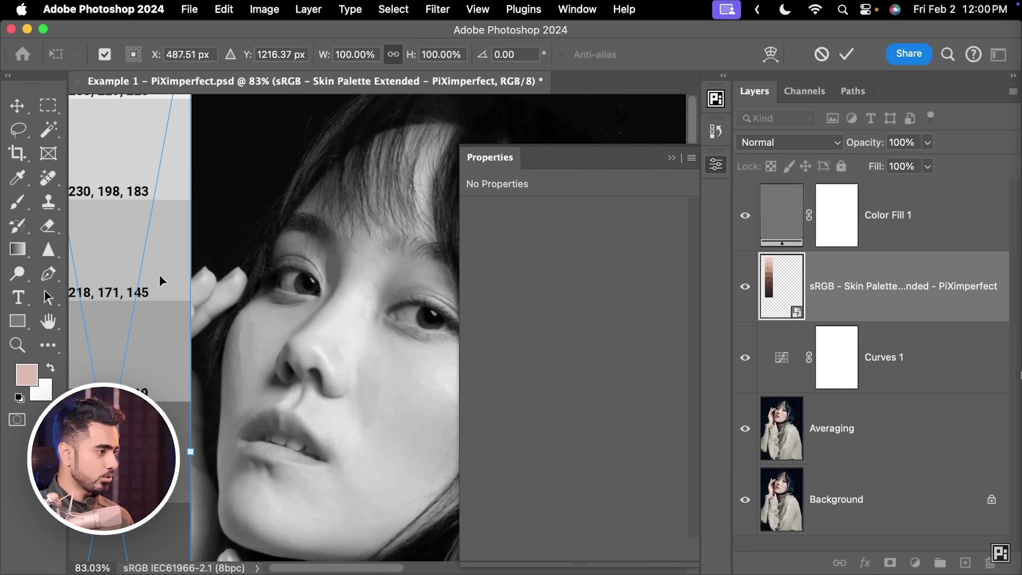
pyautogui.moveTo(159, 284); pyautogui.dragTo(350, 346)
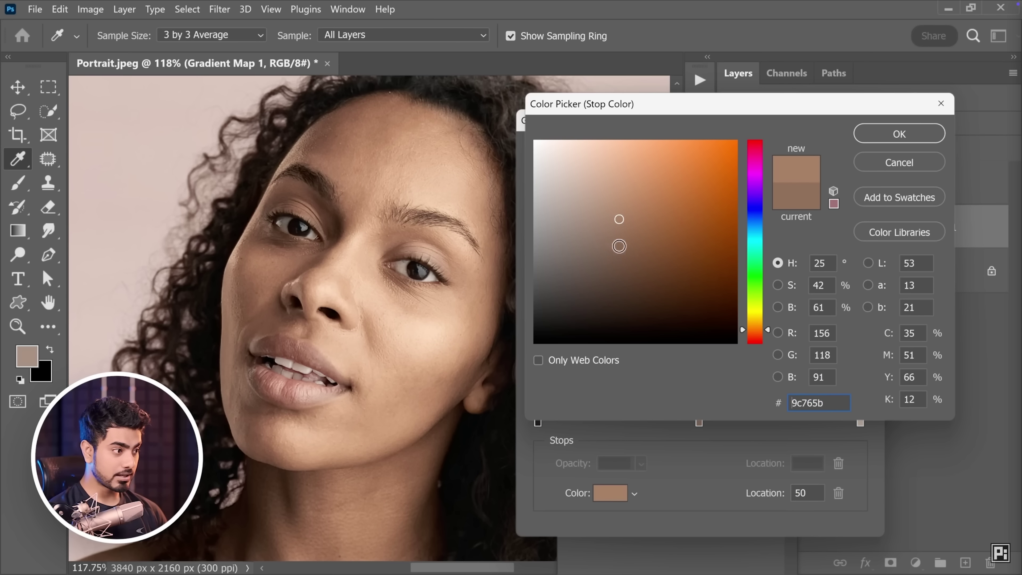
# Adjust the gradient map's stop colour at location 50 to a medium brown skin tone.
pyautogui.click(616, 251)
pyautogui.click(642, 235)
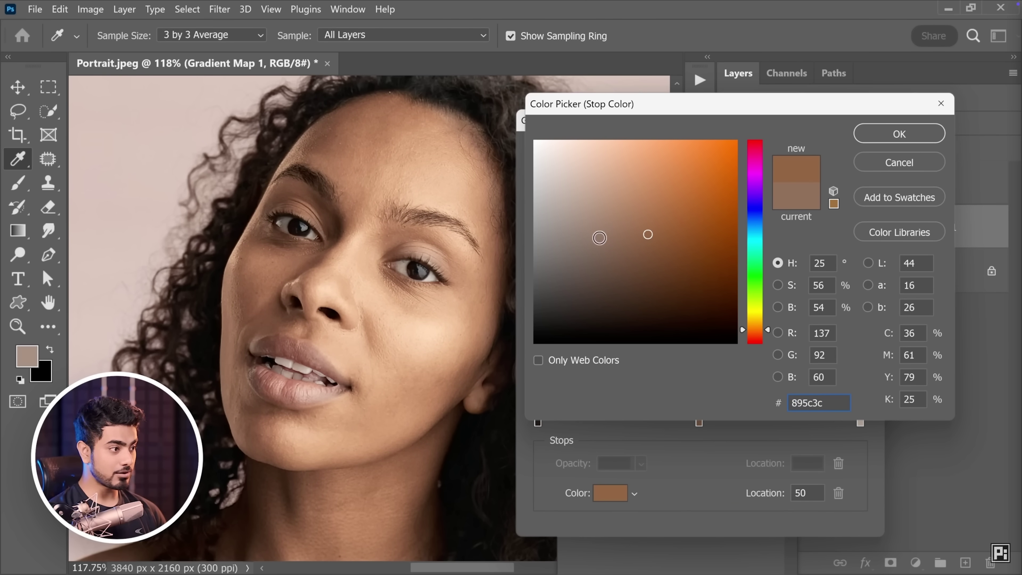
pyautogui.click(605, 238)
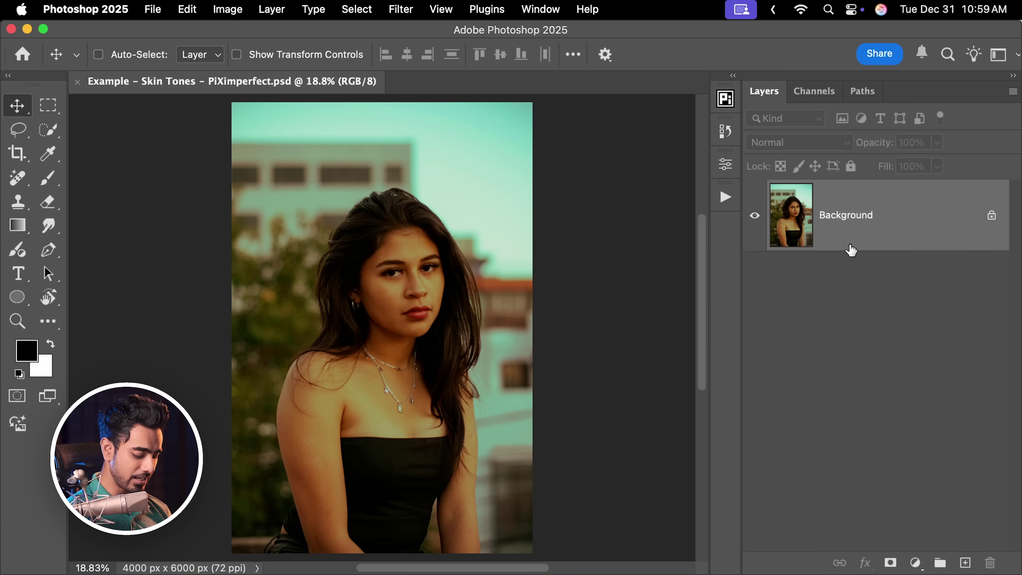
# Duplicate the background layer and convert the copy to a smart object for re-editable filters.
pyautogui.press('super+j')
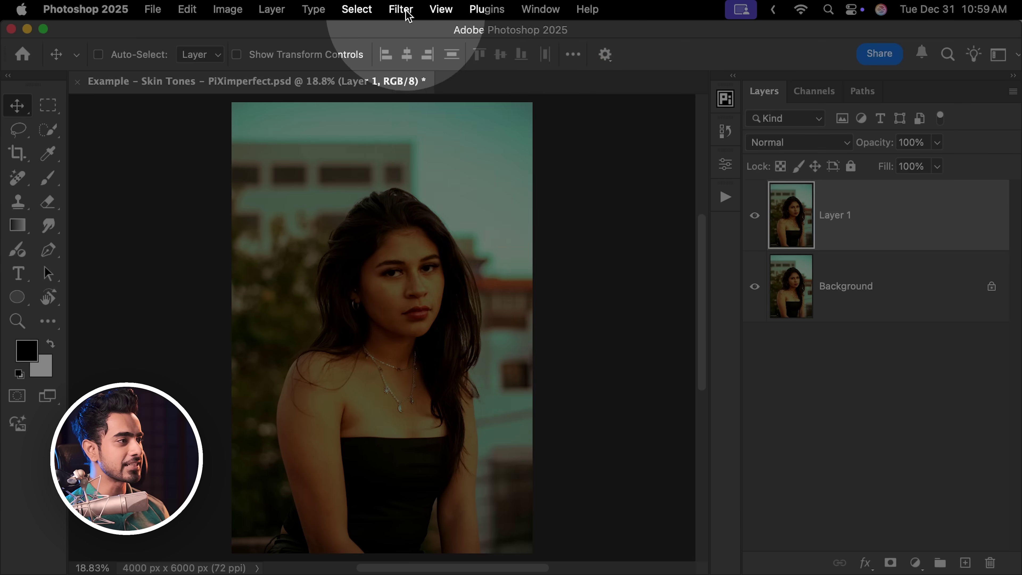
pyautogui.click(401, 9)
pyautogui.click(421, 60)
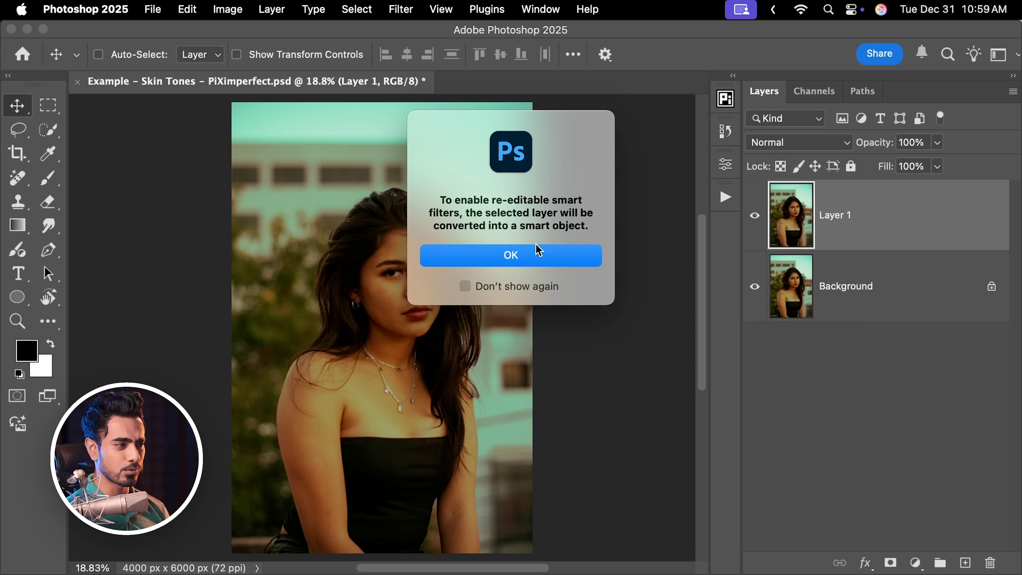
pyautogui.click(516, 267)
# Open the Camera Raw Filter on the smart object and expand its Color settings.
pyautogui.click(401, 8)
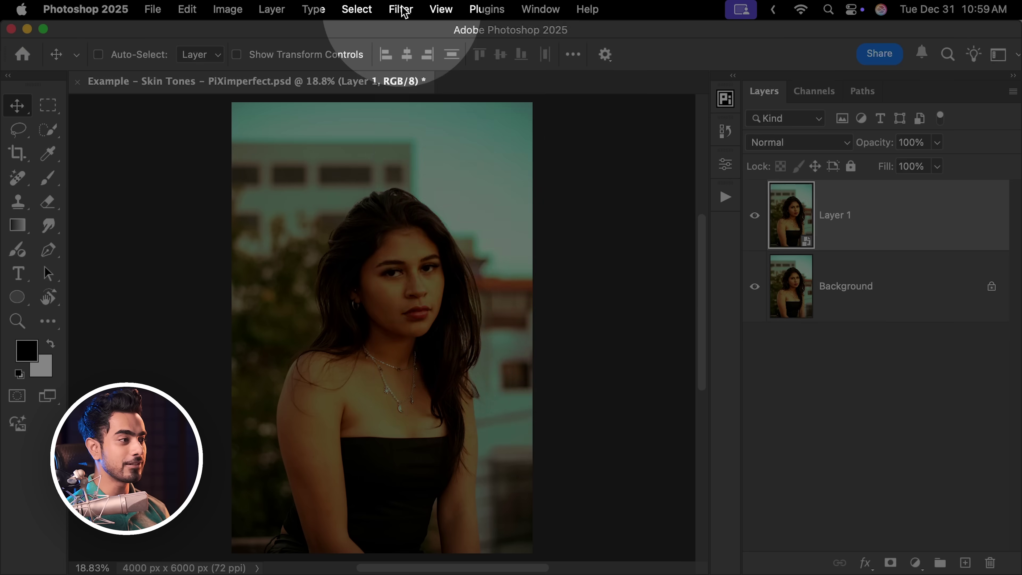
pyautogui.click(433, 130)
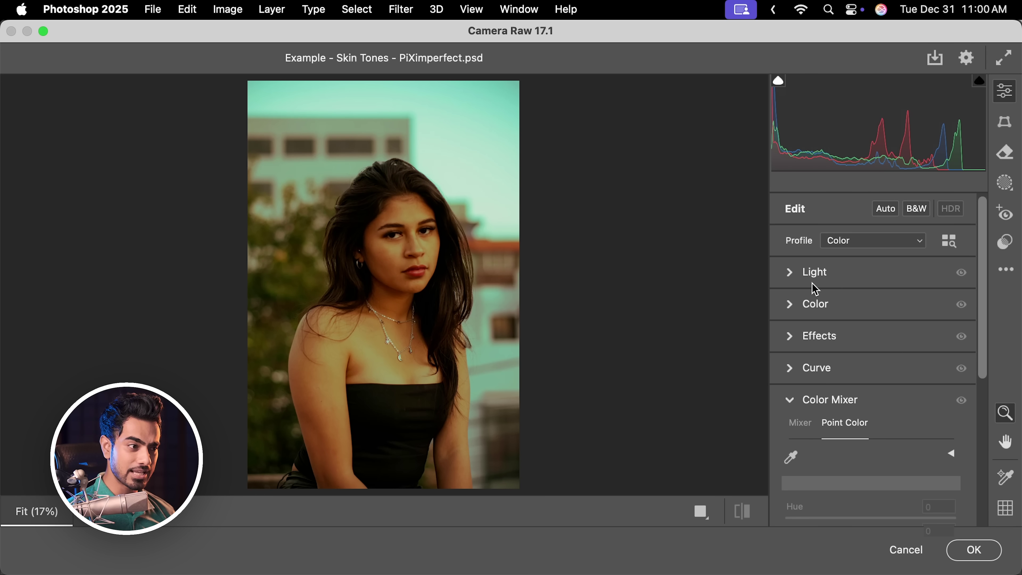
pyautogui.click(793, 308)
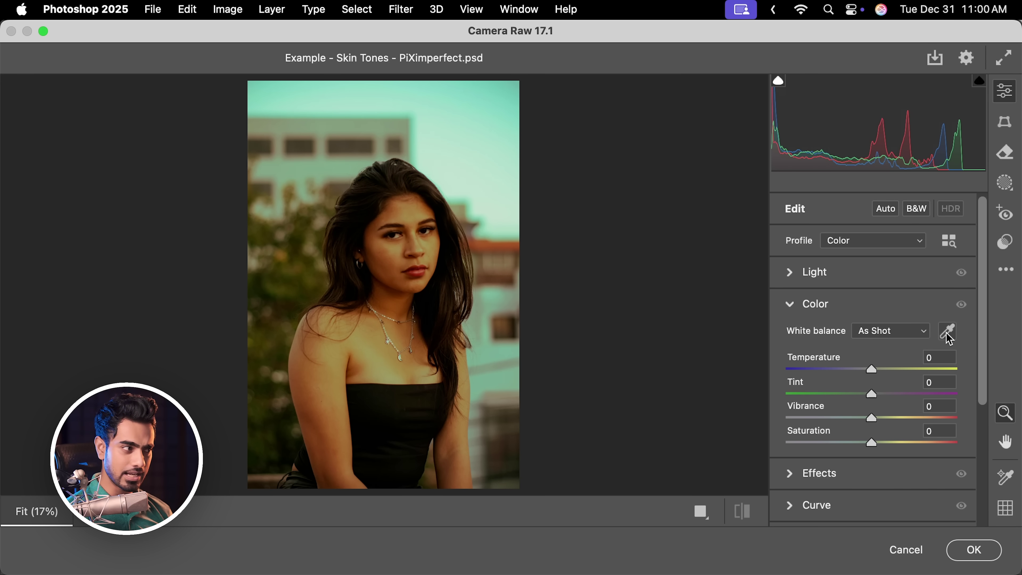
# Try setting the white balance by sampling the white of the woman's eye.
pyautogui.press('z')
pyautogui.click(383, 172)
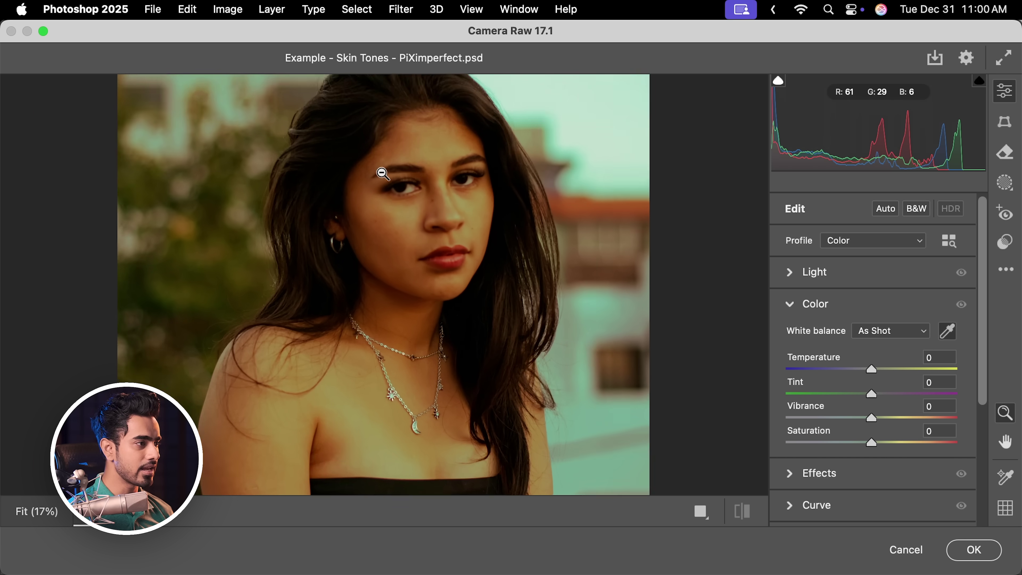
pyautogui.click(382, 172)
pyautogui.press('i')
pyautogui.click(412, 200)
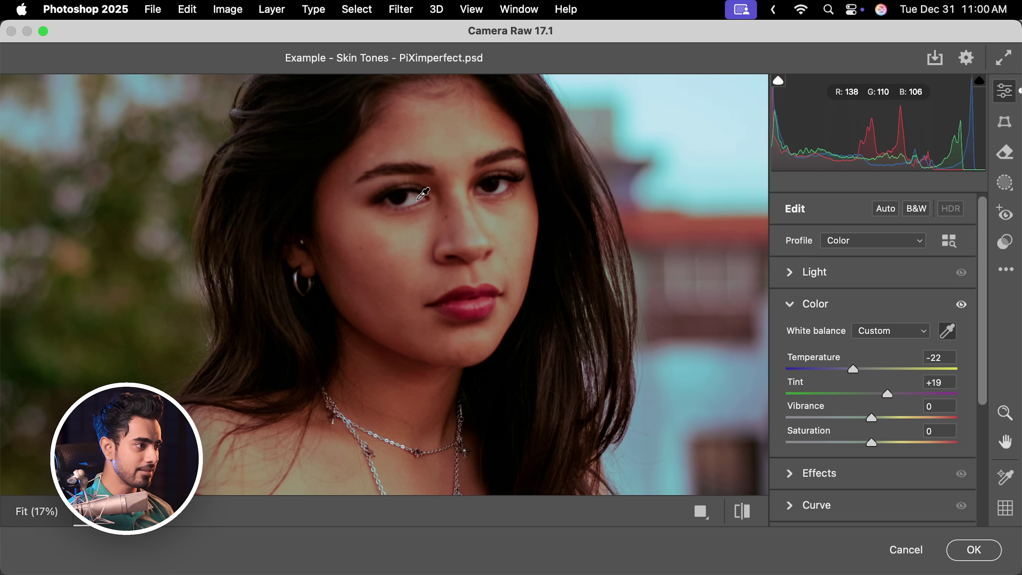
# Try setting the white balance by sampling the wall of the building in the background.
pyautogui.press('z')
pyautogui.keyDown('alt'); pyautogui.click(470, 136); pyautogui.keyUp('alt')
pyautogui.press('i')
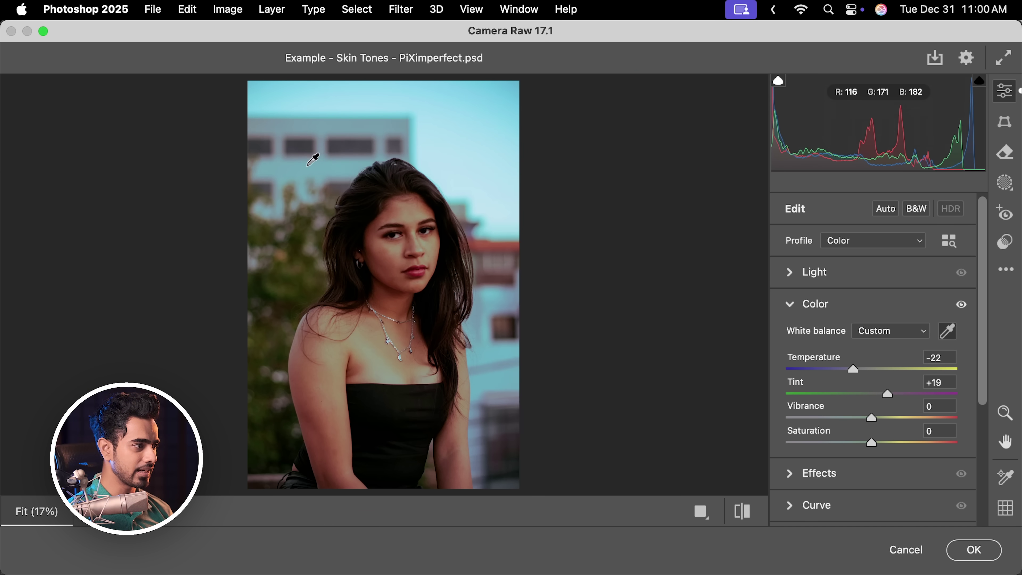
pyautogui.click(313, 159)
# Sample the white of the woman's eye for the white balance, giving Temperature -26 and Tint +16.
pyautogui.press('z')
pyautogui.click(406, 169)
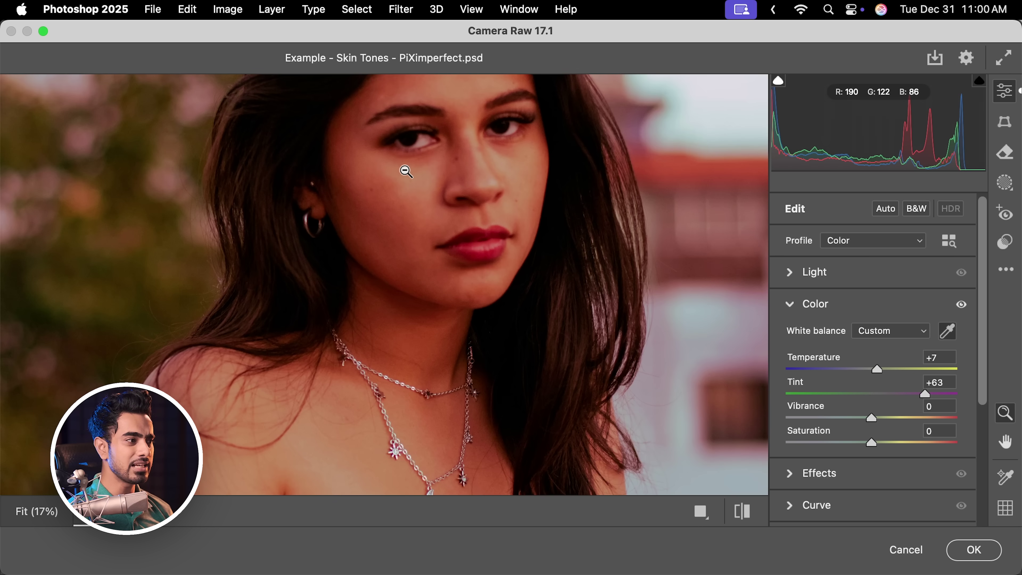
pyautogui.keyDown('alt'); pyautogui.click(459, 195); pyautogui.keyUp('alt')
pyautogui.press('i')
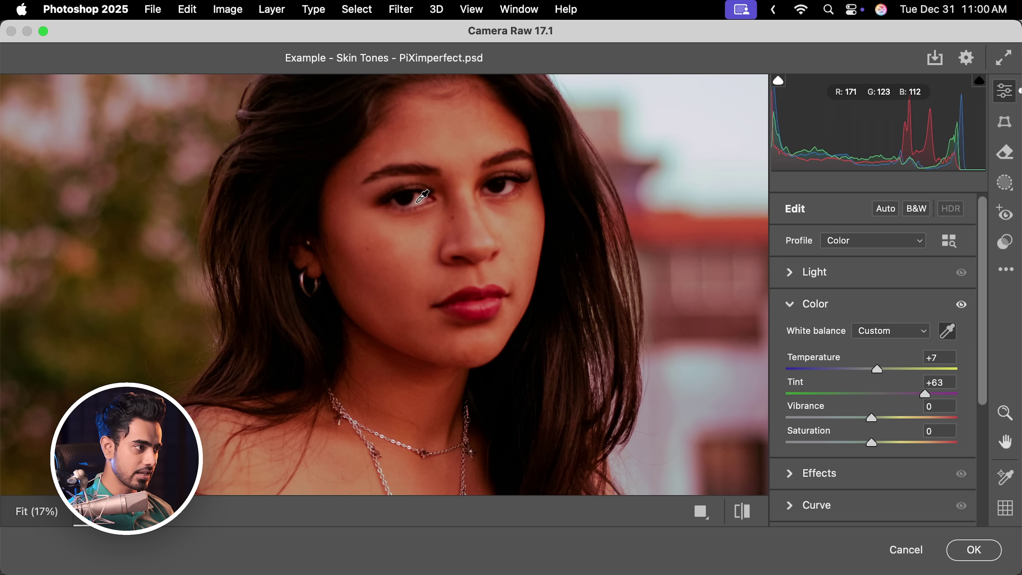
pyautogui.click(423, 196)
pyautogui.press('z')
pyautogui.keyDown('alt'); pyautogui.click(430, 138); pyautogui.keyUp('alt')
pyautogui.press('i')
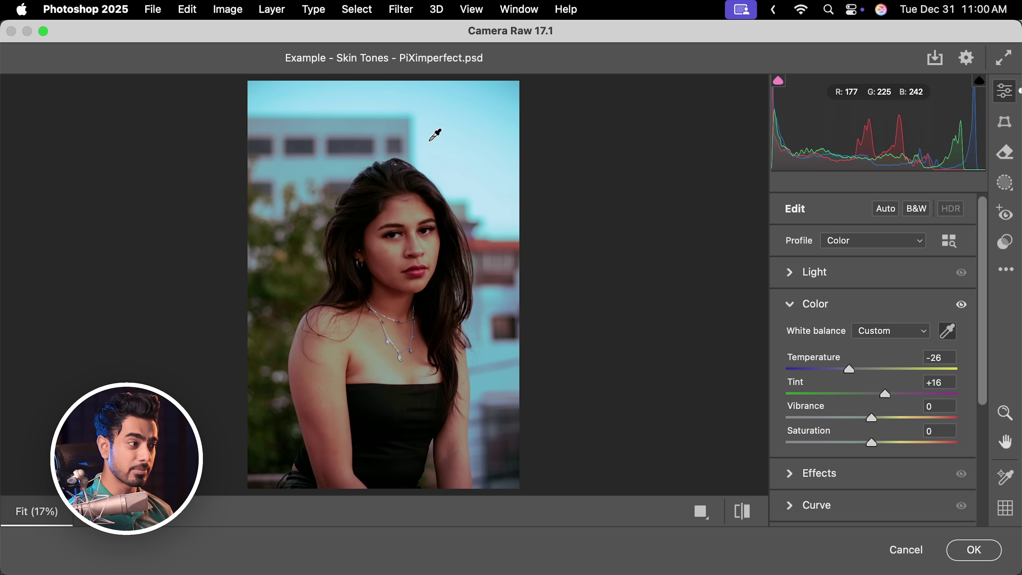
# Shift the chest's greenish skin hue with the Color Mixer's targeted adjustment to Oranges -1, Yellows -4 and Greens -26.
pyautogui.moveTo(982, 322); pyautogui.dragTo(942, 425)
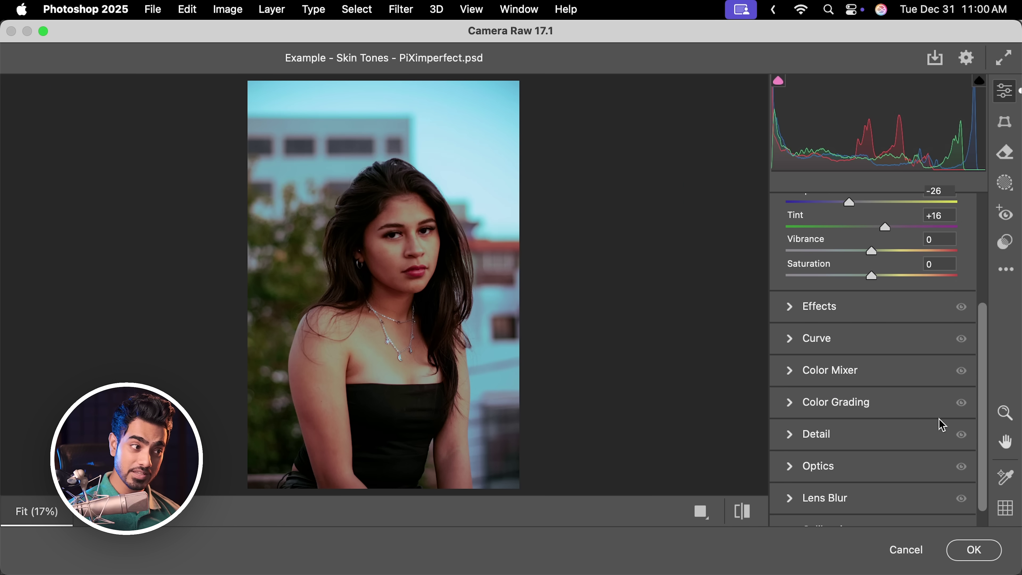
pyautogui.click(792, 371)
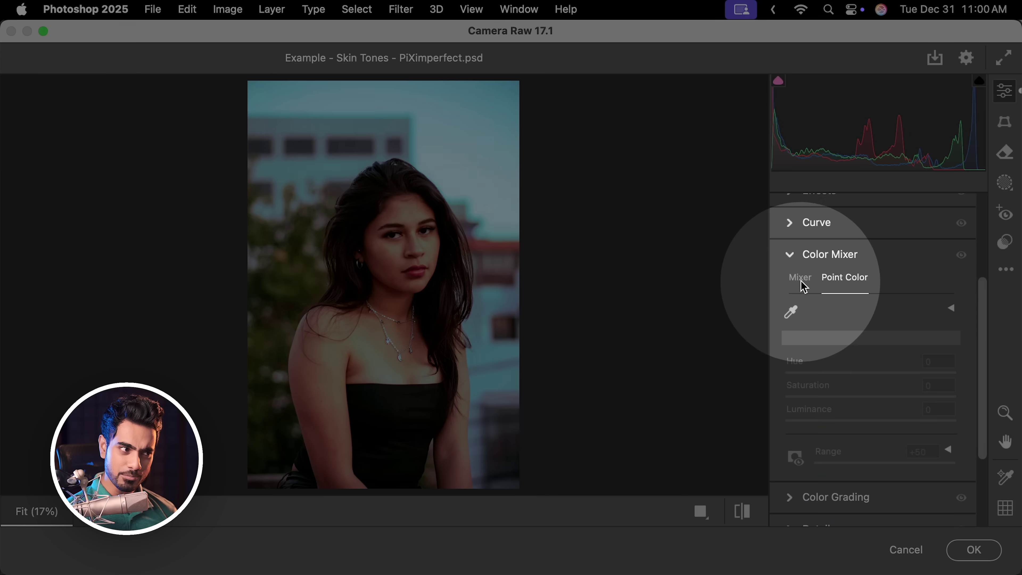
pyautogui.click(804, 284)
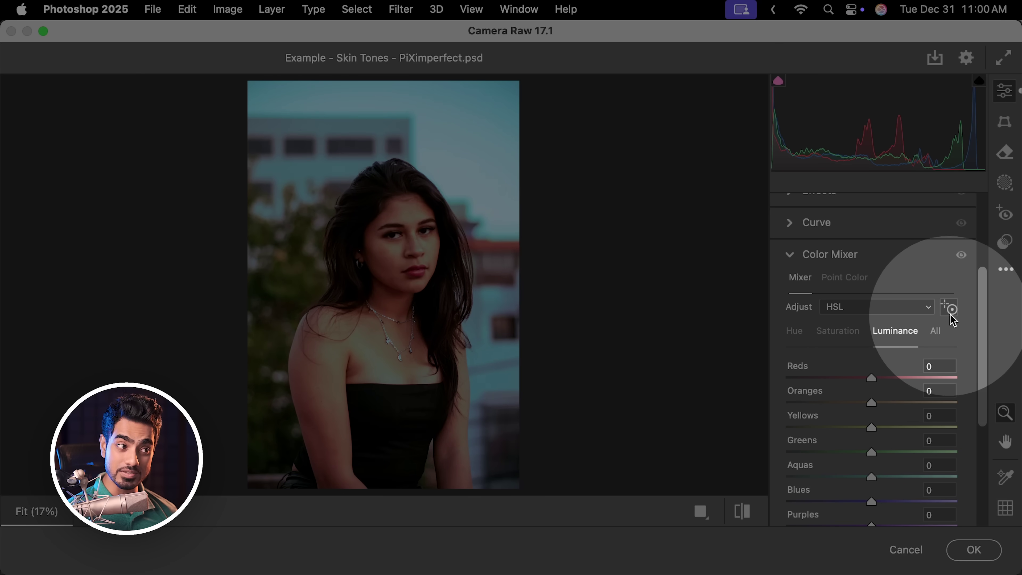
pyautogui.click(949, 308)
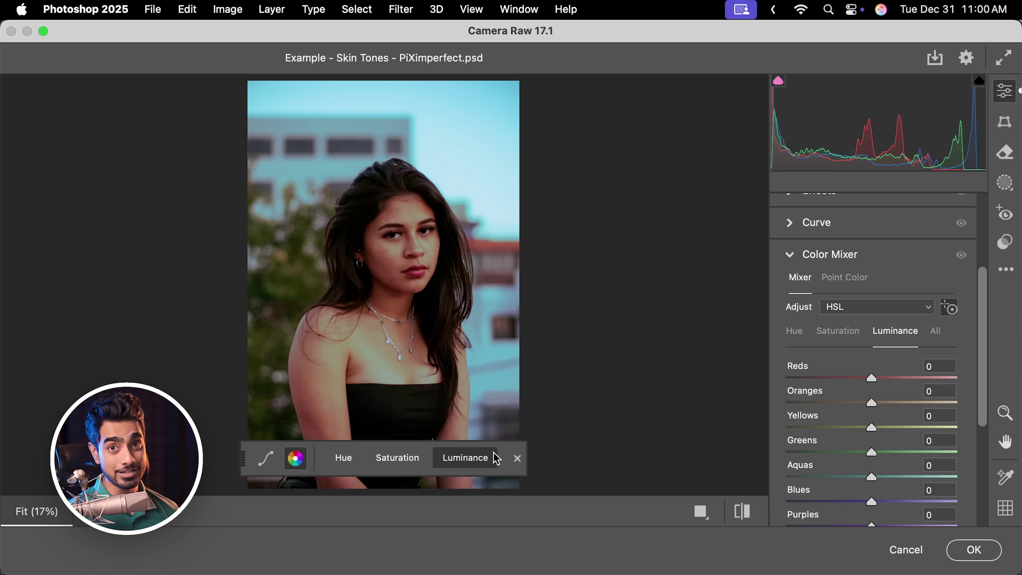
pyautogui.click(344, 458)
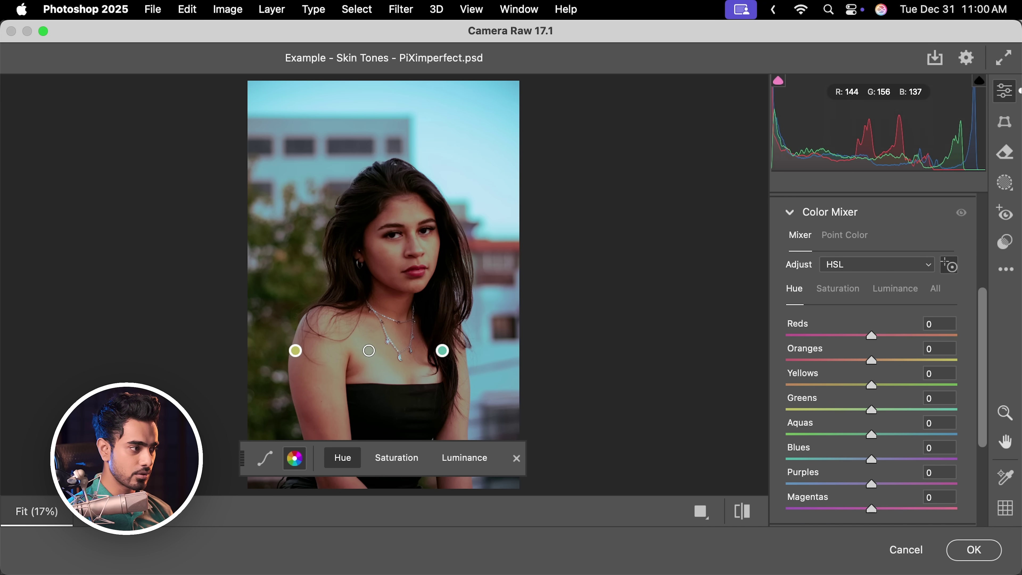
pyautogui.moveTo(369, 350); pyautogui.dragTo(348, 350)
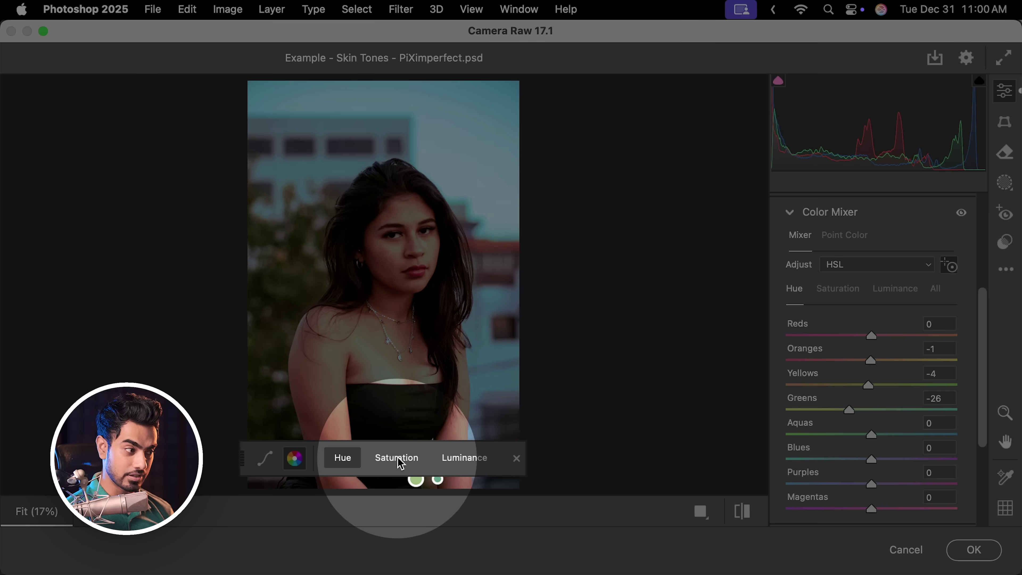
# Adjust skin saturation on the neck and chest with targeted adjustment to Reds -6, Oranges -13, Yellows +5 and Greens +8.
pyautogui.click(396, 459)
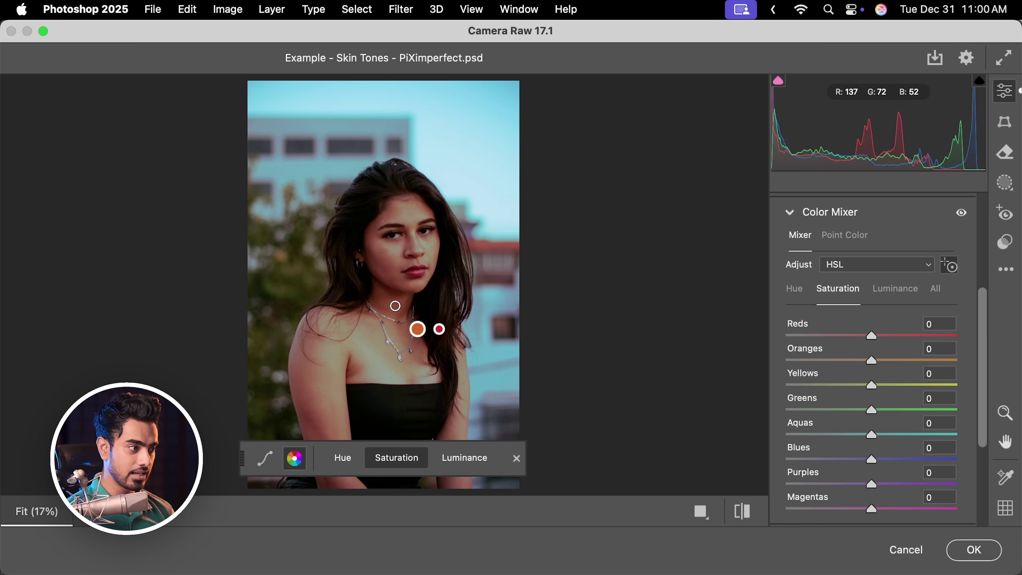
pyautogui.moveTo(394, 301); pyautogui.dragTo(386, 301)
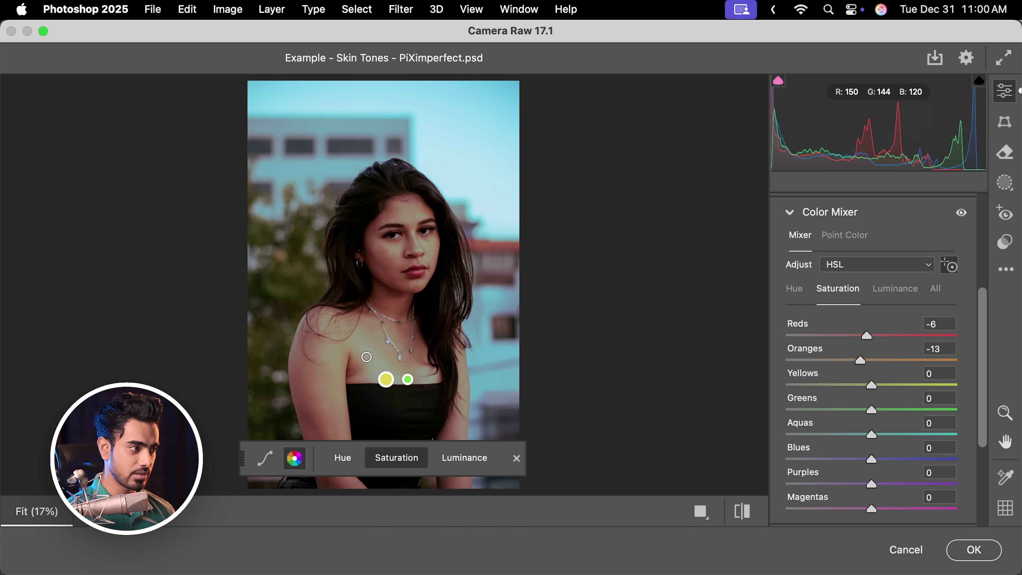
pyautogui.moveTo(365, 348); pyautogui.dragTo(376, 348)
pyautogui.click(860, 286)
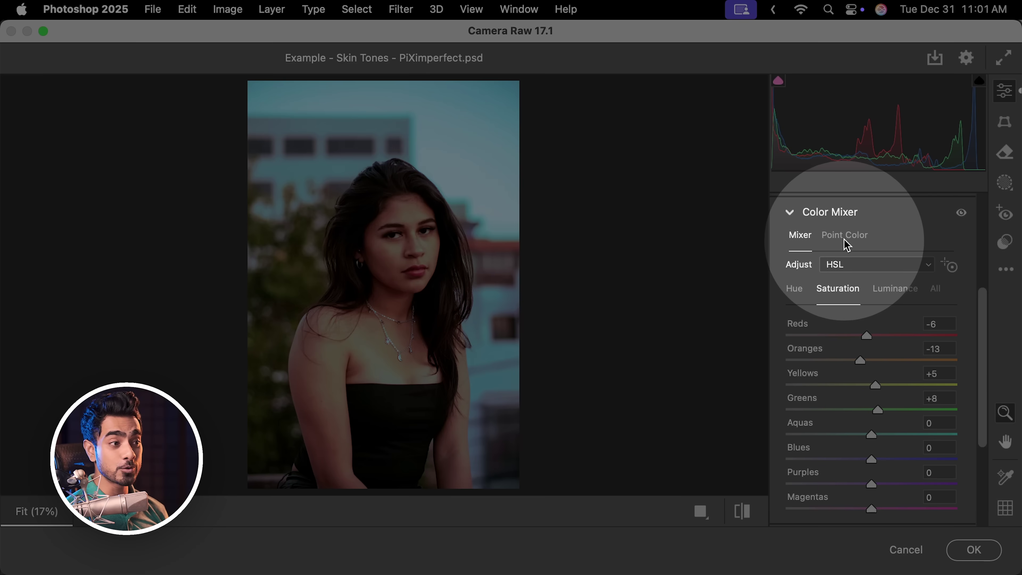
# Sample the greenish tone at the cheek's edge with Point Color and set Range +80, Hue -72, Saturation -27 and Luminance -1.
pyautogui.click(846, 236)
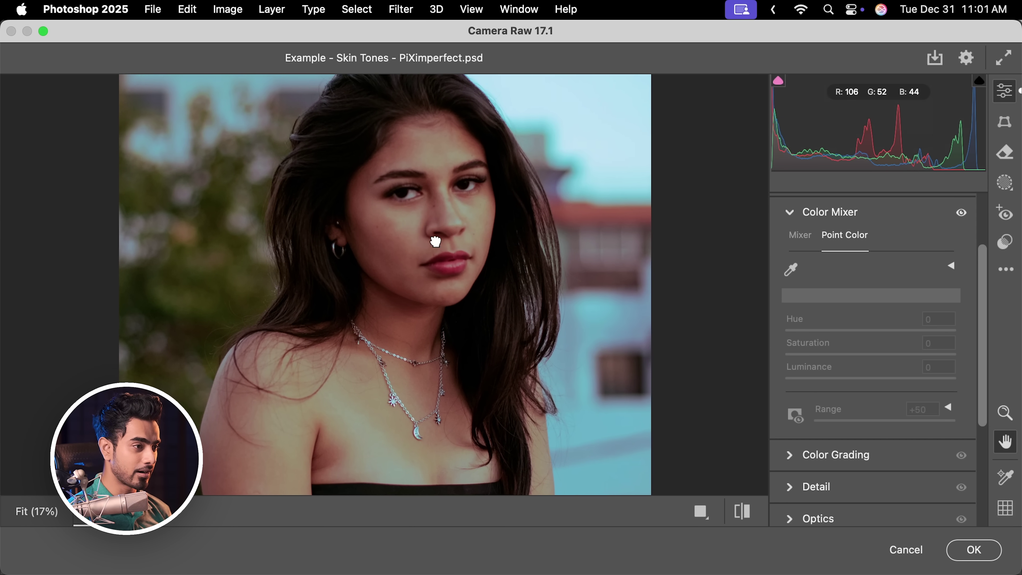
pyautogui.click(792, 274)
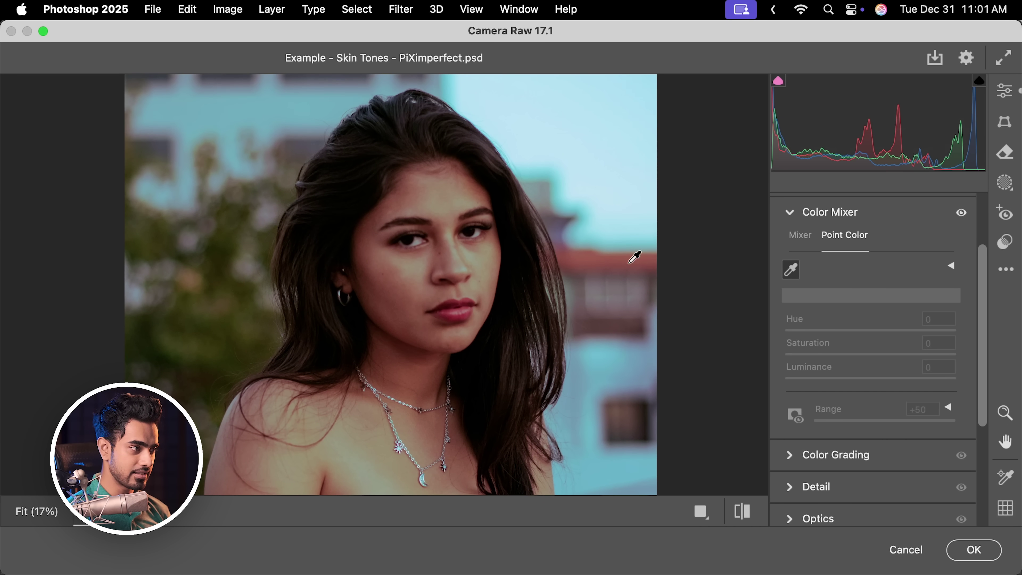
pyautogui.click(483, 265)
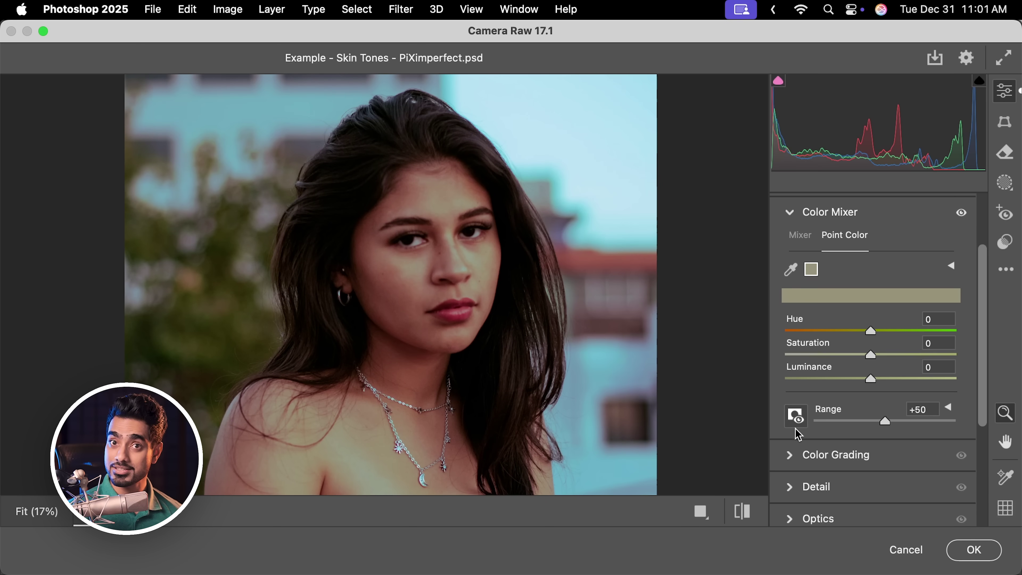
pyautogui.click(797, 421)
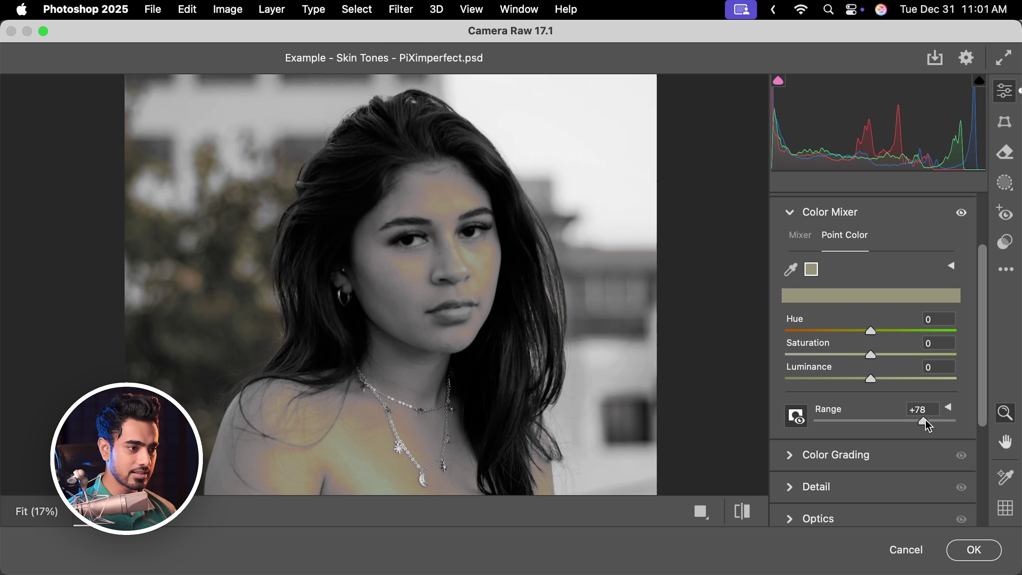
pyautogui.moveTo(928, 422); pyautogui.dragTo(929, 422)
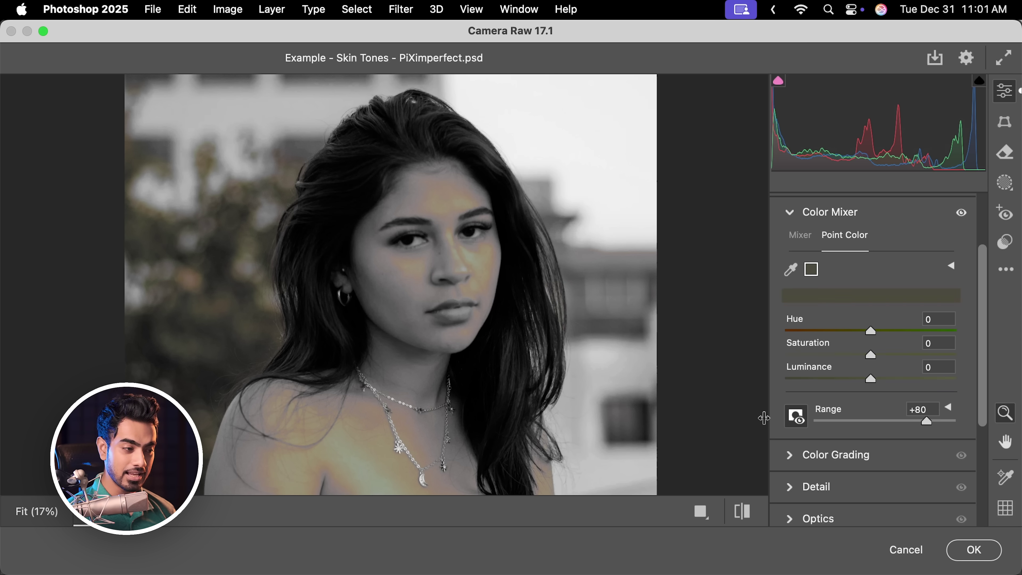
pyautogui.click(797, 419)
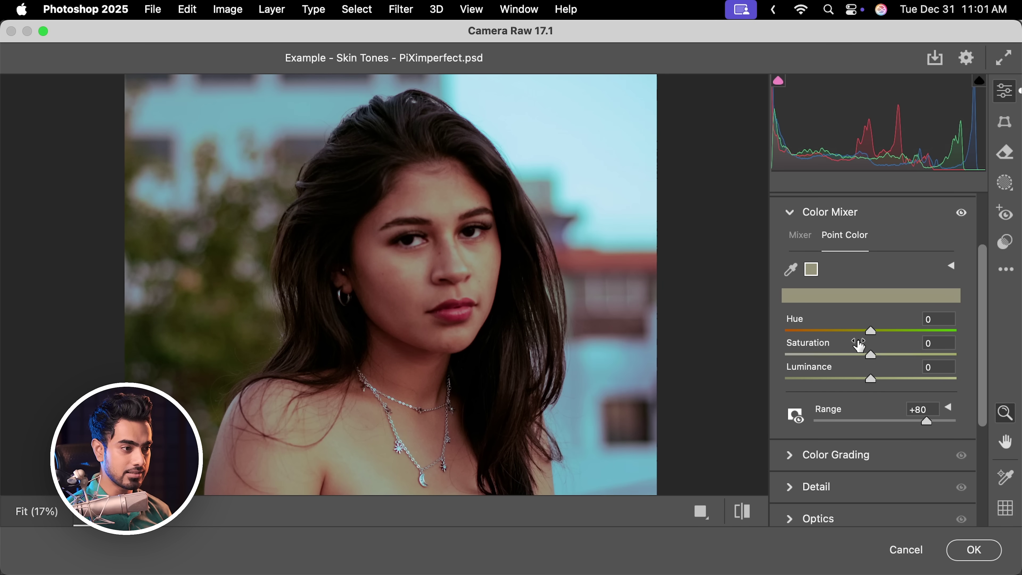
pyautogui.moveTo(869, 331); pyautogui.dragTo(808, 336)
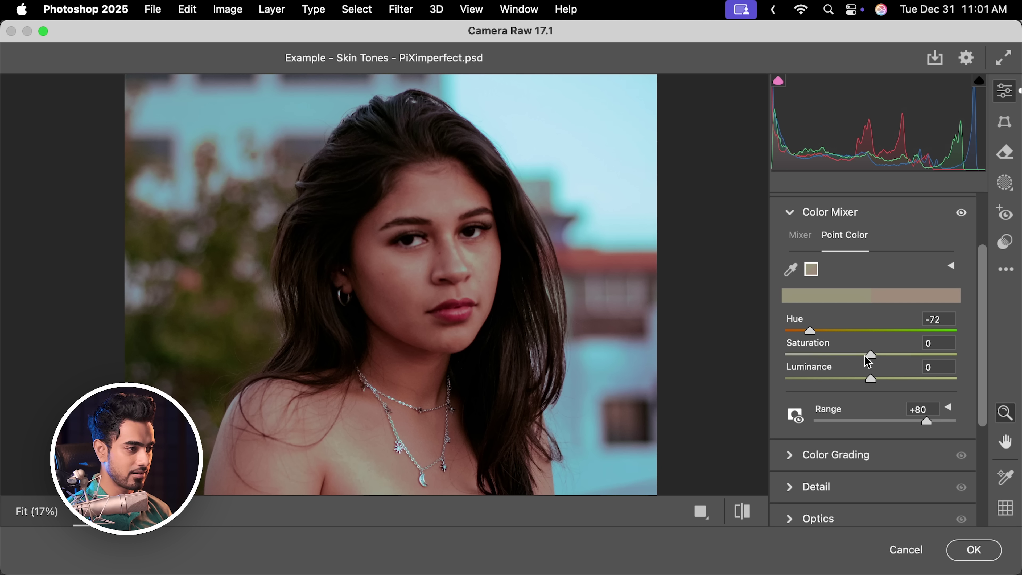
pyautogui.moveTo(865, 356); pyautogui.dragTo(869, 379)
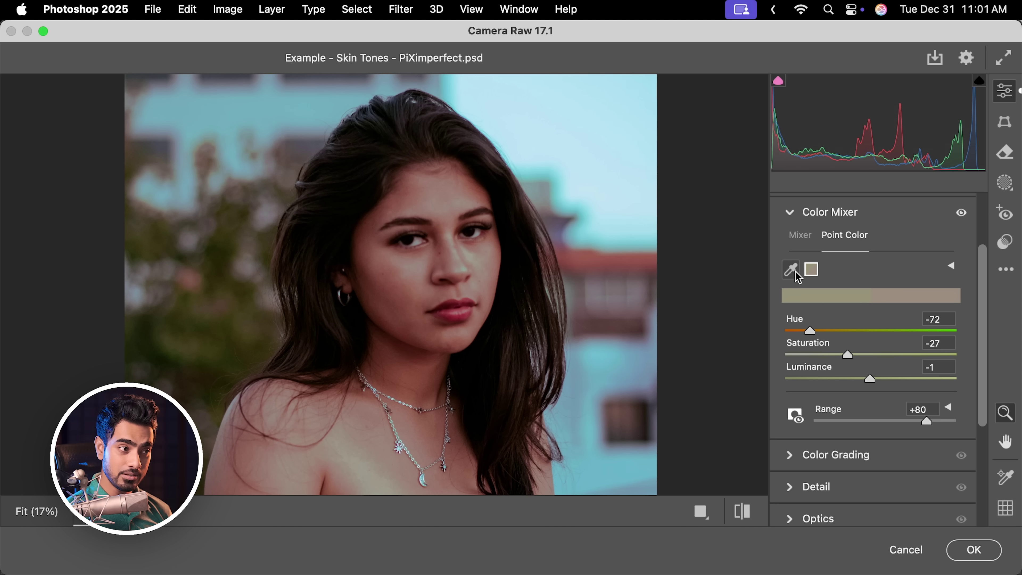
# Sample the dark reddish neck skin as a second Point Color, check its range, and set Hue +3, Saturation -15 and Luminance +19.
pyautogui.click(791, 276)
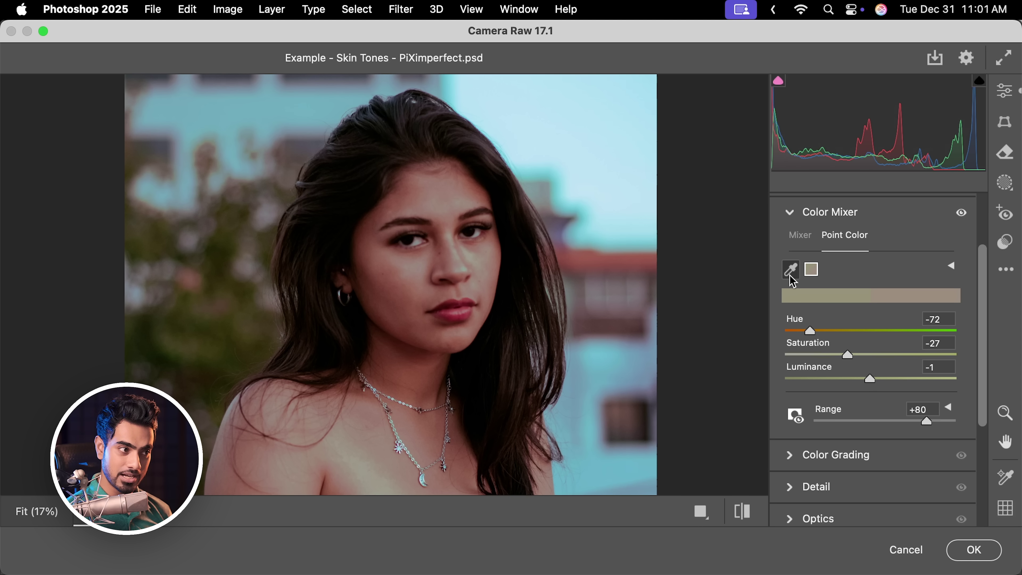
pyautogui.click(397, 354)
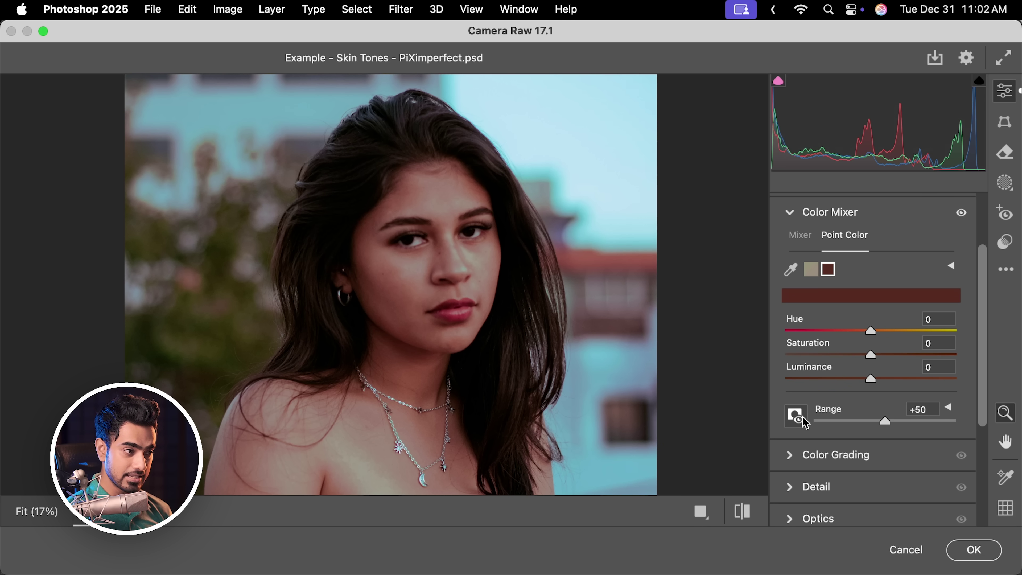
pyautogui.click(795, 415)
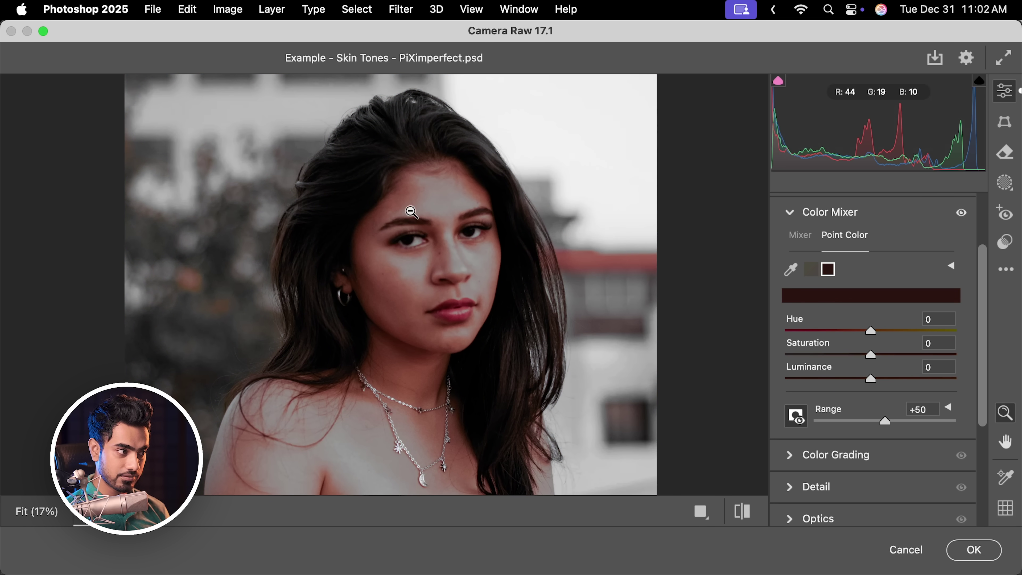
pyautogui.click(796, 420)
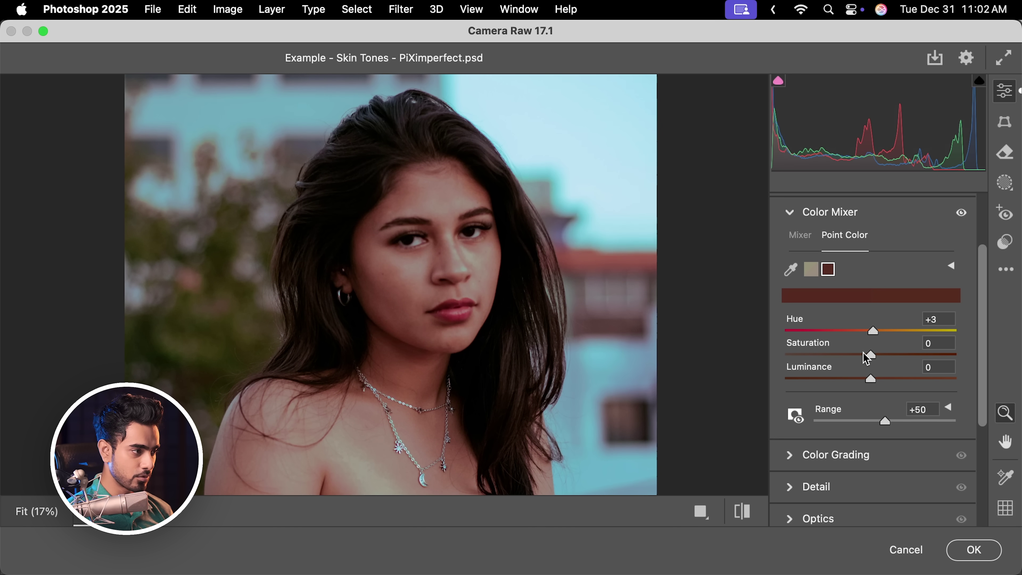
pyautogui.moveTo(868, 358); pyautogui.dragTo(844, 356)
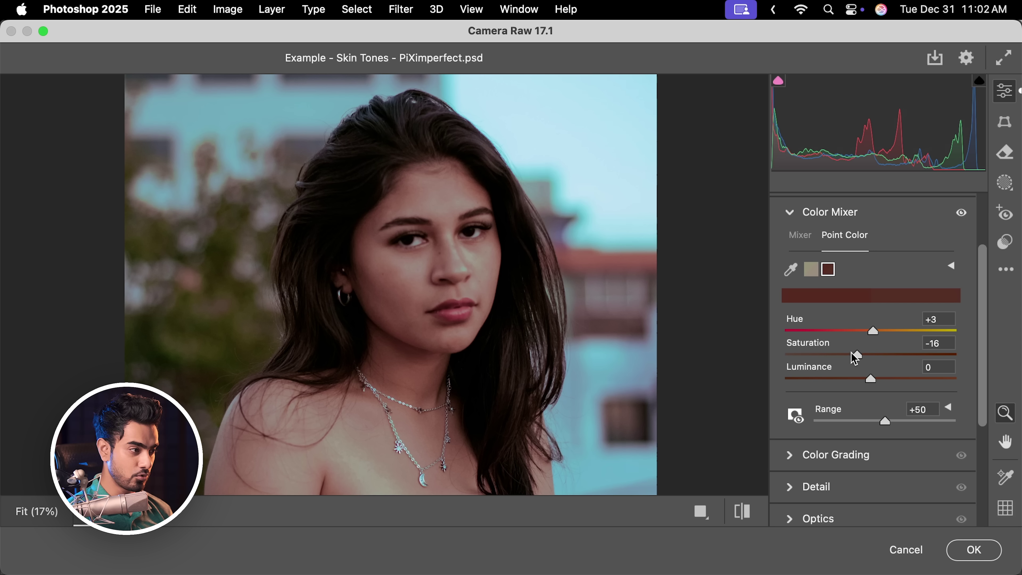
pyautogui.moveTo(875, 383); pyautogui.dragTo(891, 385)
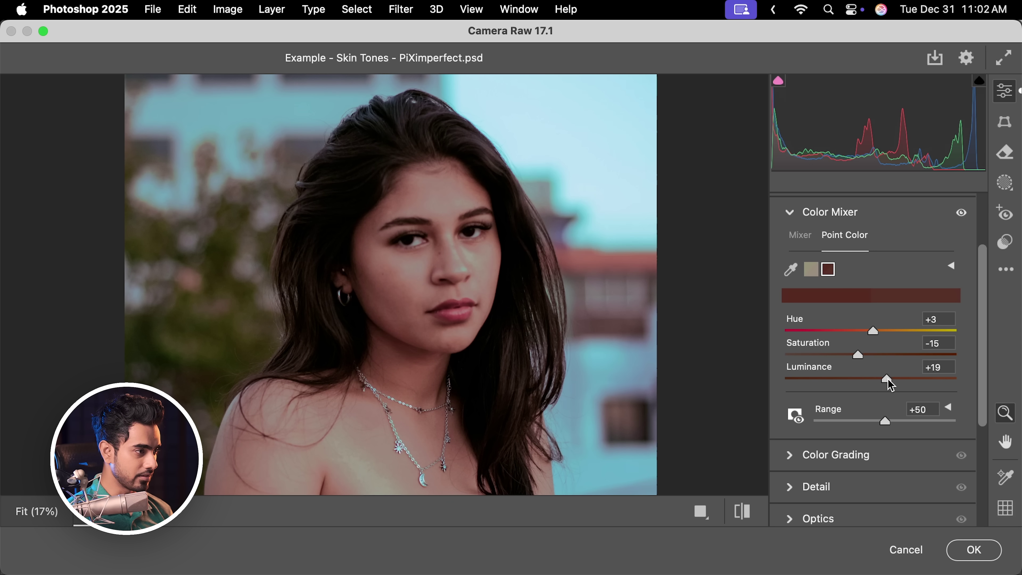
# Adjust the Light settings to Exposure +0.50, Contrast +1, Highlights -11, Shadows +6 and Whites +22.
pyautogui.press('super+0')
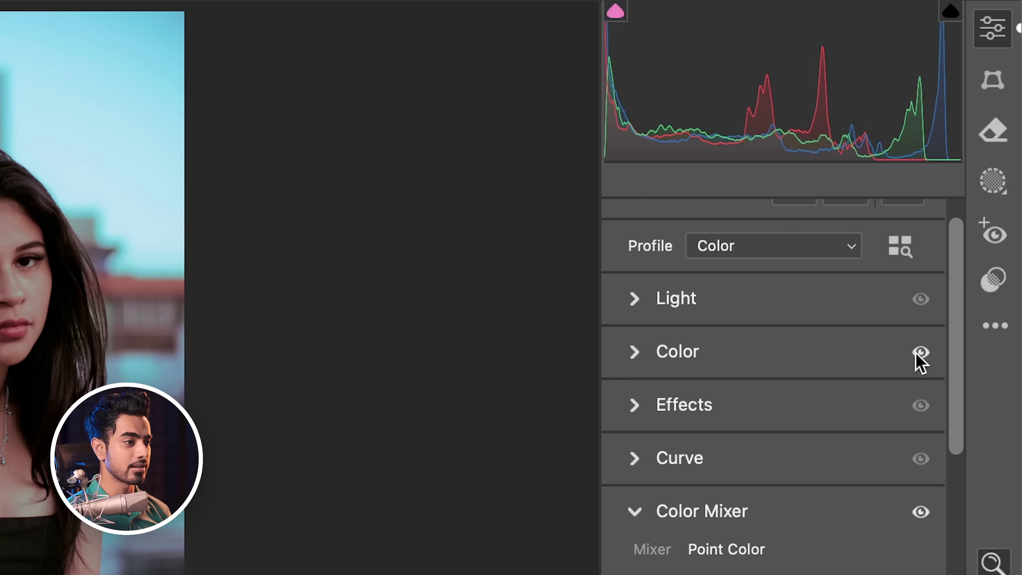
pyautogui.click(639, 303)
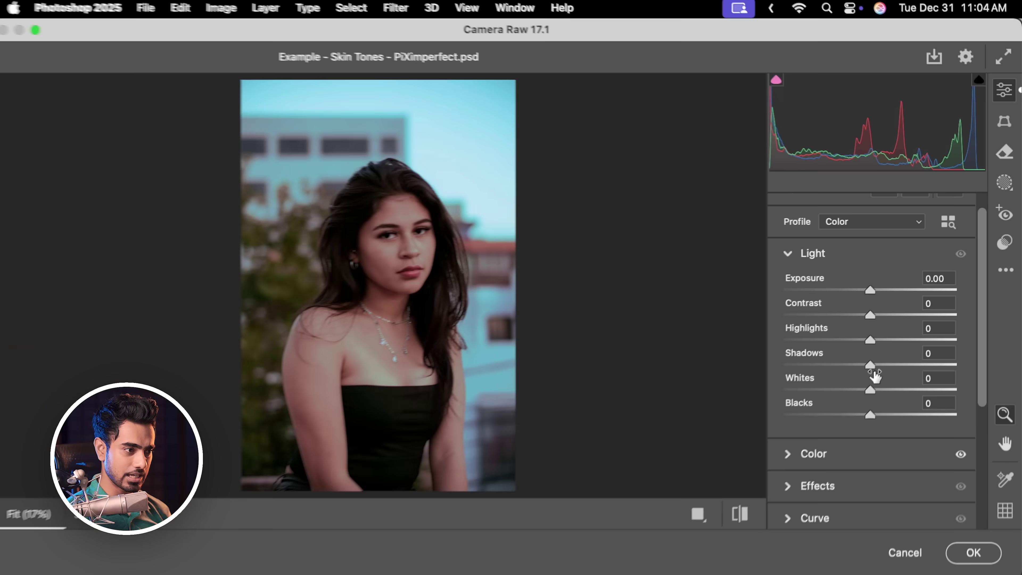
pyautogui.moveTo(872, 389); pyautogui.dragTo(896, 389)
pyautogui.moveTo(871, 294)
pyautogui.mouseDown()
pyautogui.moveTo(888, 290)
pyautogui.moveTo(880, 300)
pyautogui.mouseUp()
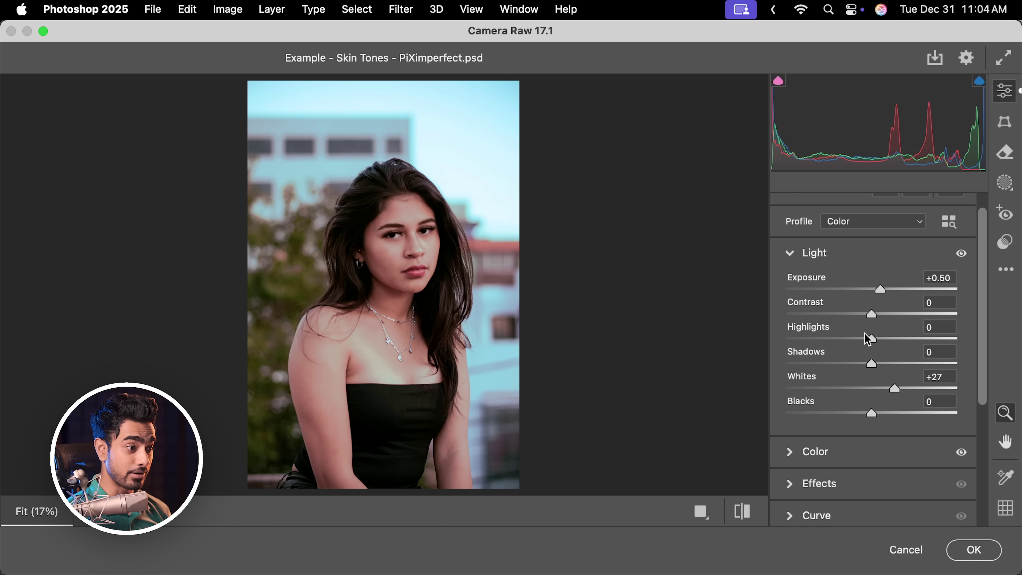
pyautogui.moveTo(875, 368); pyautogui.dragTo(861, 348)
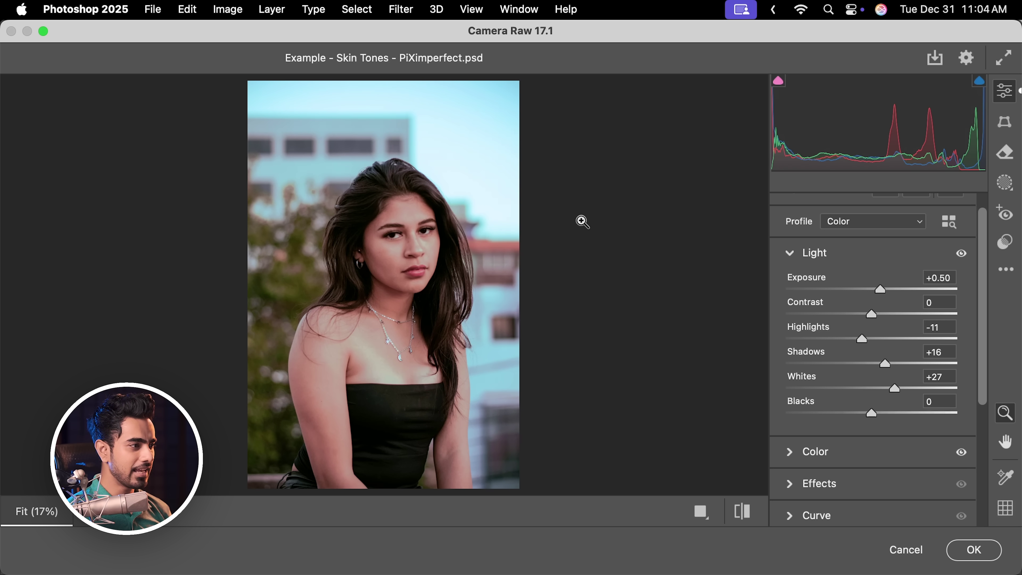
pyautogui.moveTo(872, 314)
pyautogui.mouseDown()
pyautogui.moveTo(885, 315)
pyautogui.moveTo(874, 316)
pyautogui.mouseUp()
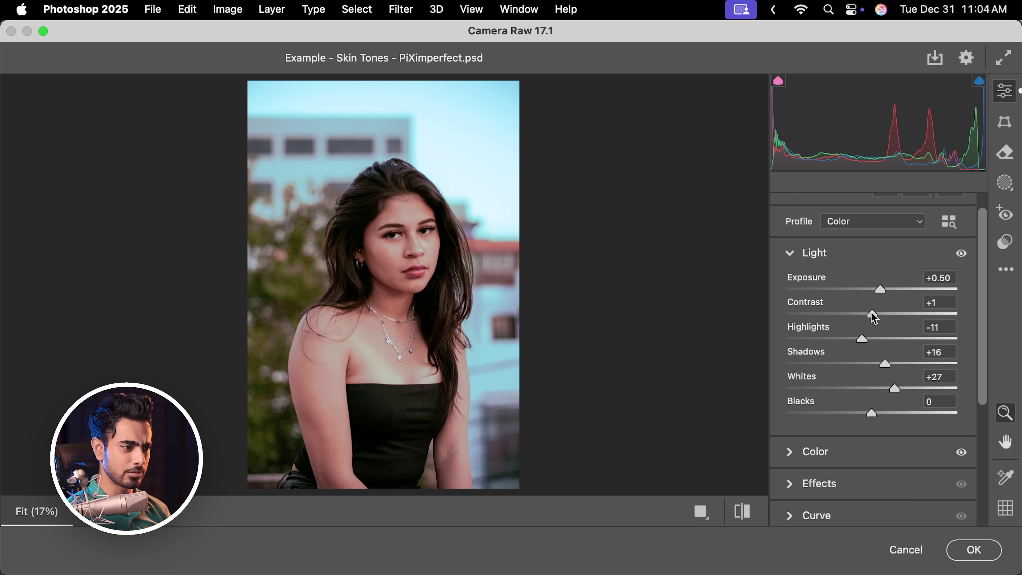
pyautogui.moveTo(888, 367); pyautogui.dragTo(889, 389)
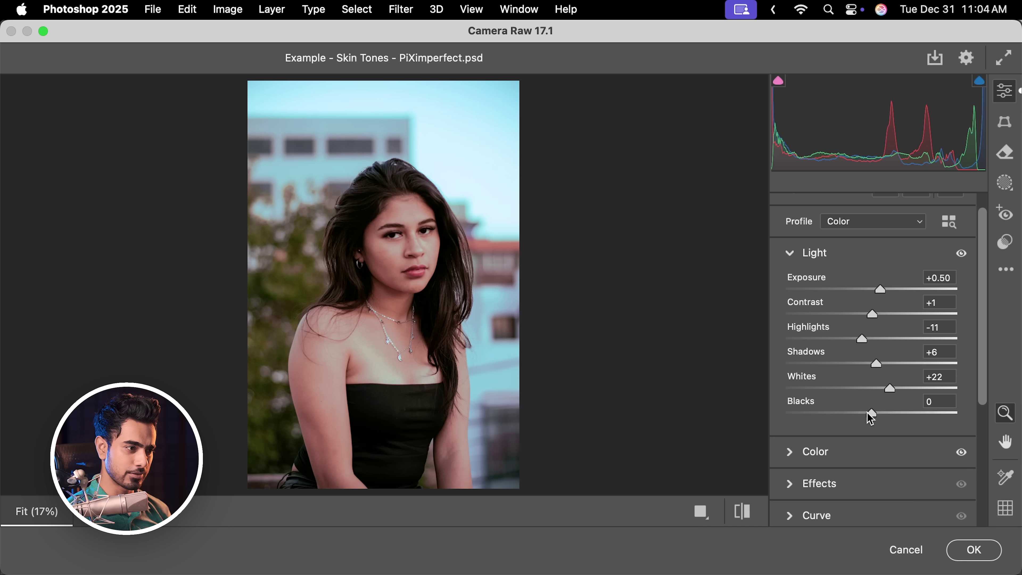
# Fine-tune the white balance to Temperature -21 and Tint +18, and apply the Camera Raw filter.
pyautogui.click(795, 456)
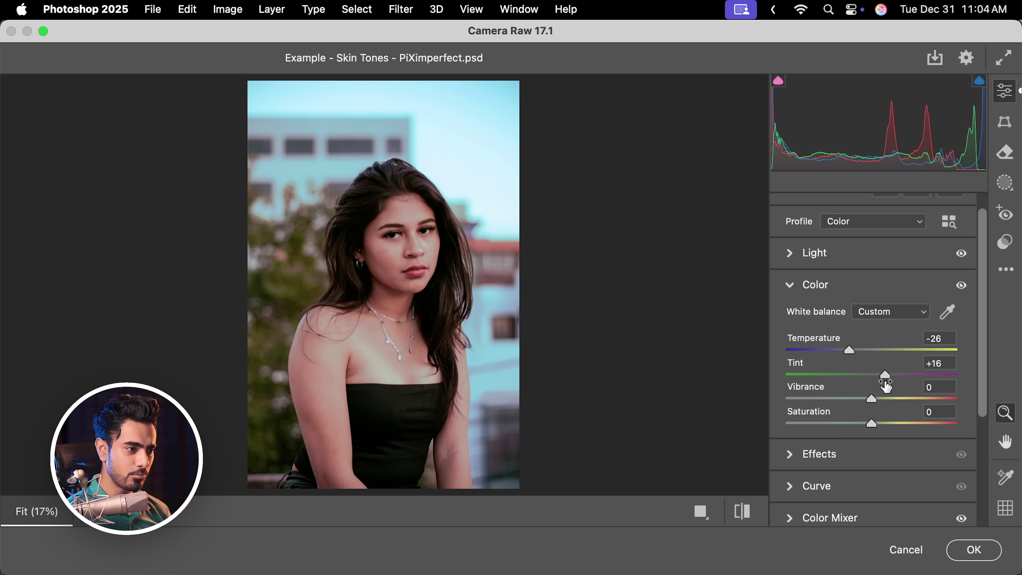
pyautogui.moveTo(884, 375); pyautogui.dragTo(855, 353)
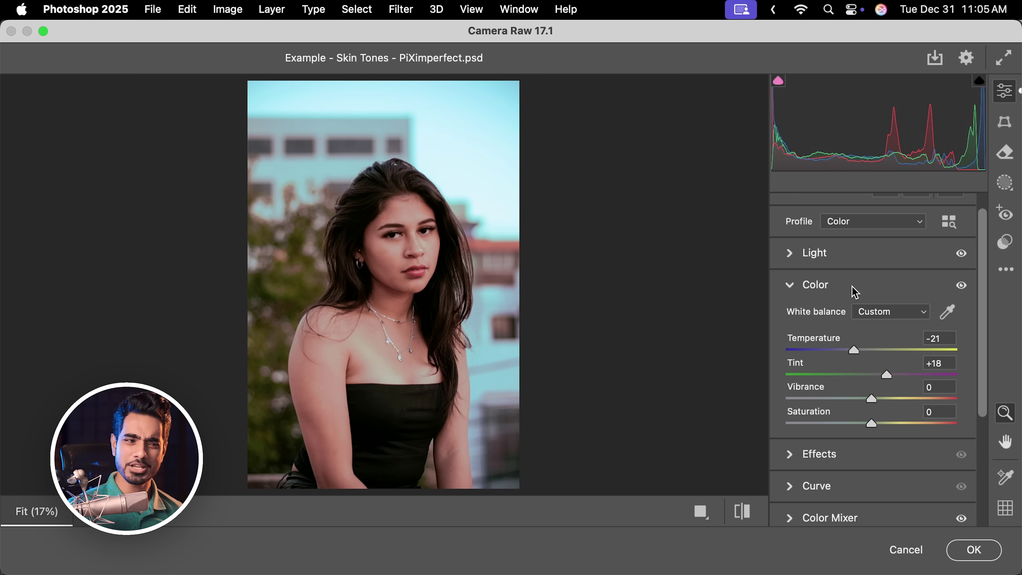
pyautogui.click(974, 549)
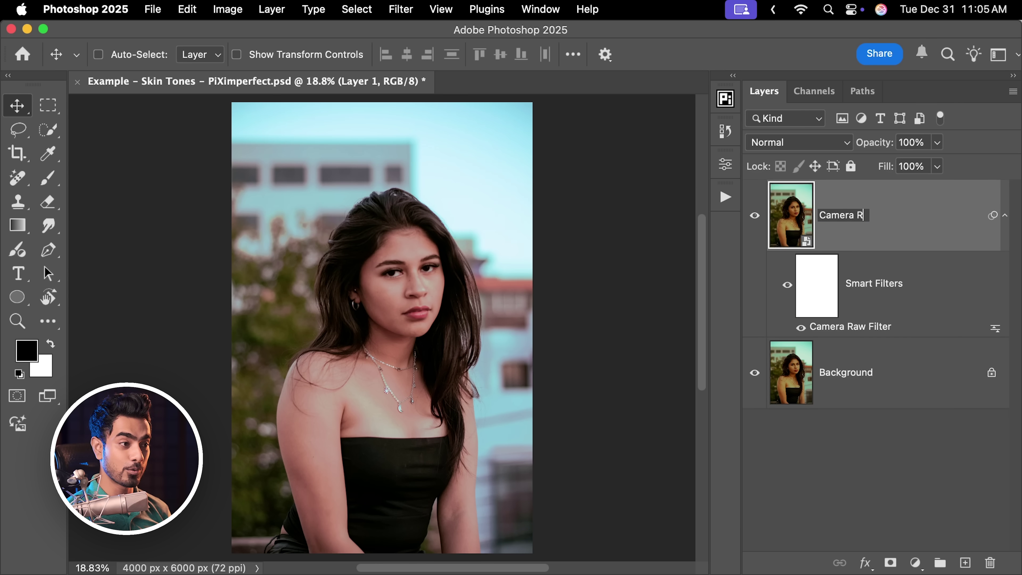
# Rename the smart object layer as Camera Raw Result.
pyautogui.write('lt')
pyautogui.press('Return')
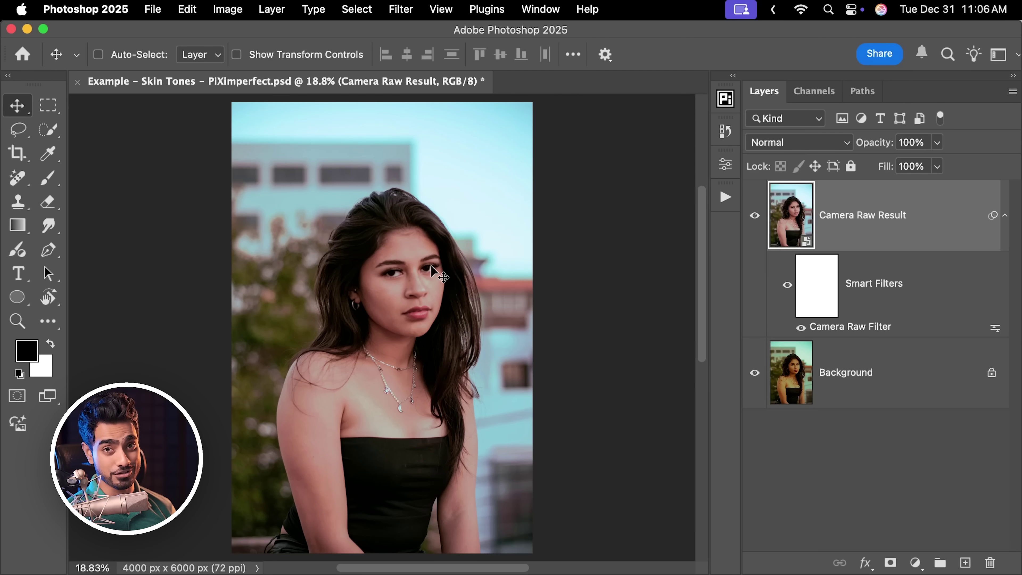
# Add an empty layer in Color blend mode above Camera Raw Result and sample a skin tone beside the necklace as the brush colour.
pyautogui.moveTo(403, 367); pyautogui.dragTo(408, 338)
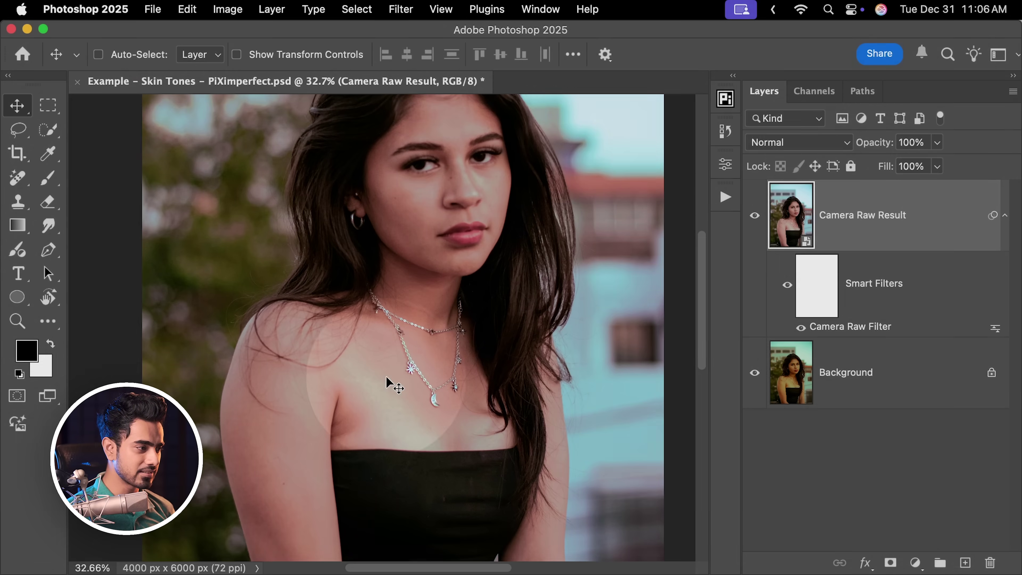
pyautogui.click(966, 563)
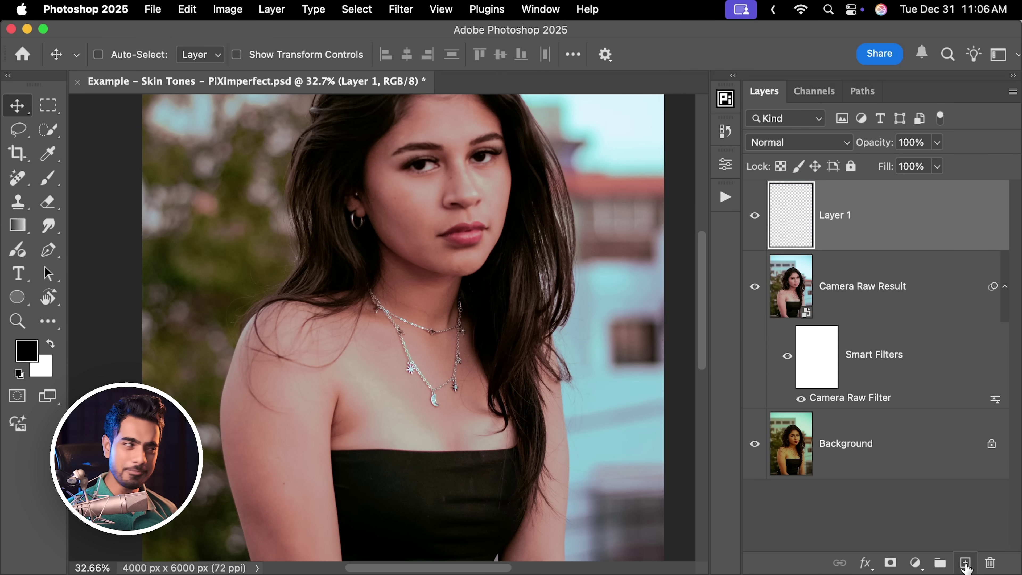
pyautogui.click(47, 177)
pyautogui.keyDown('alt'); pyautogui.click(400, 366); pyautogui.keyUp('alt')
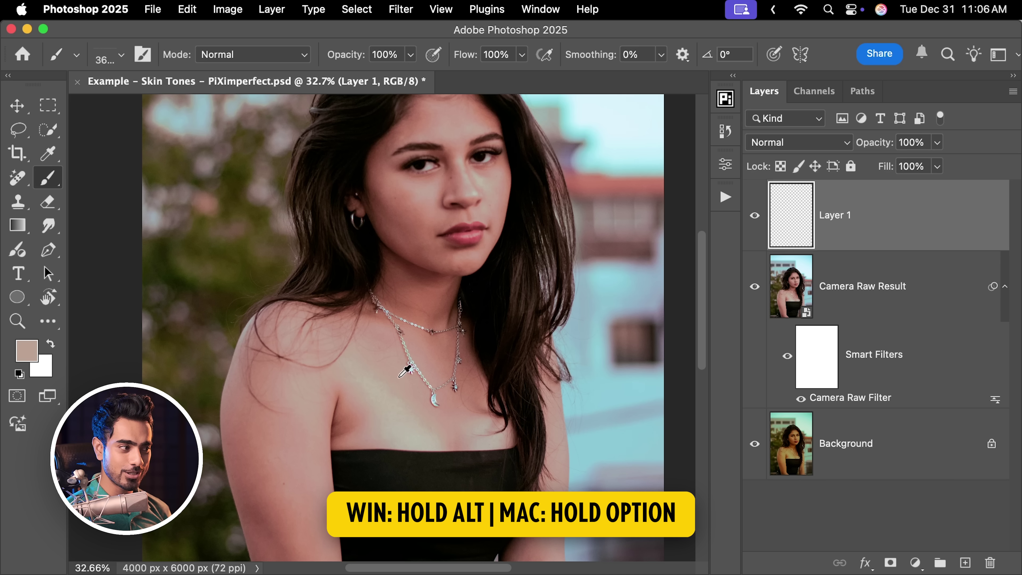
pyautogui.keyDown('alt'); pyautogui.click(405, 382); pyautogui.keyUp('alt')
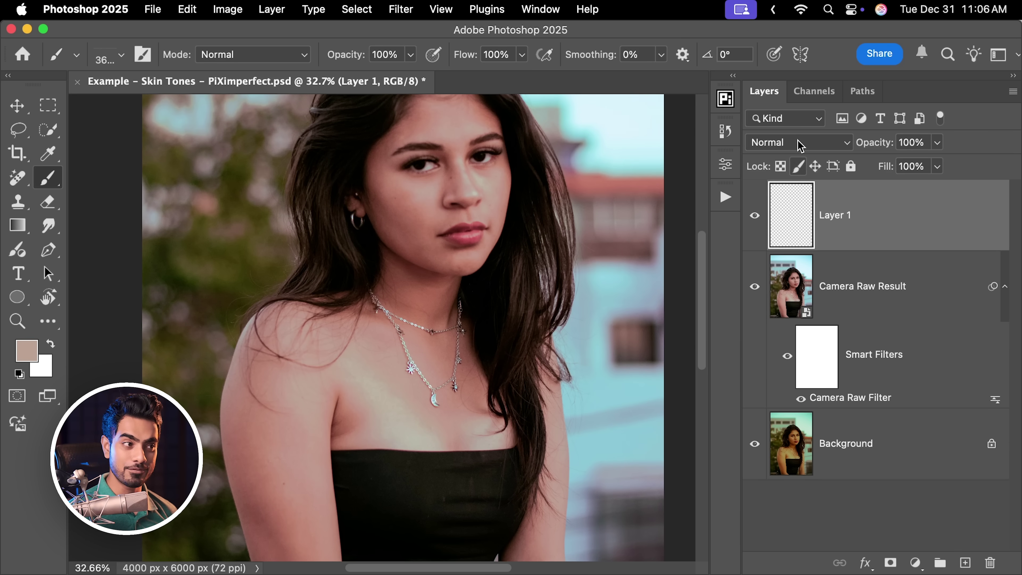
pyautogui.click(801, 143)
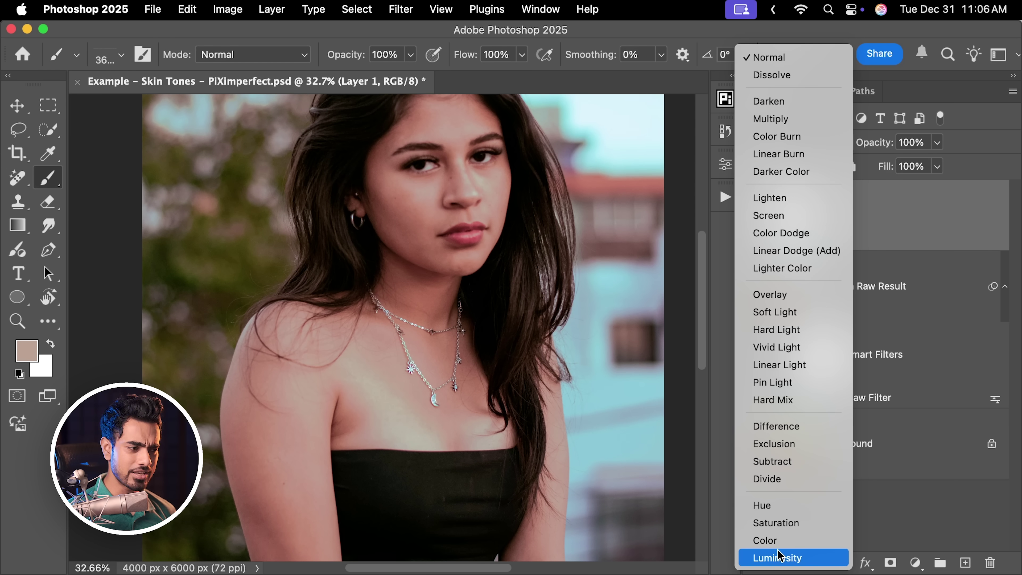
pyautogui.click(782, 541)
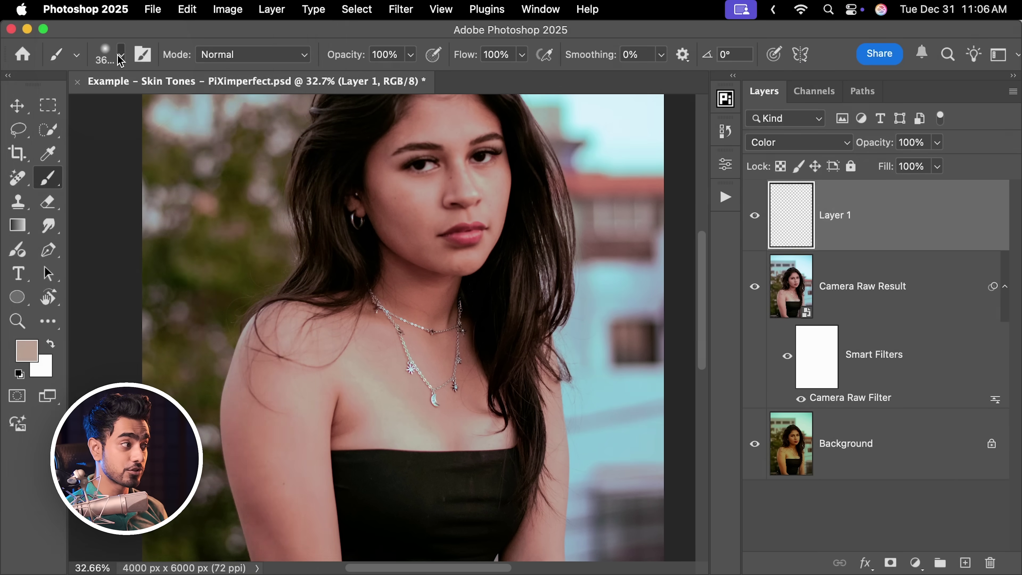
# Set the brush to Soft Round with a size of 600 px.
pyautogui.click(109, 55)
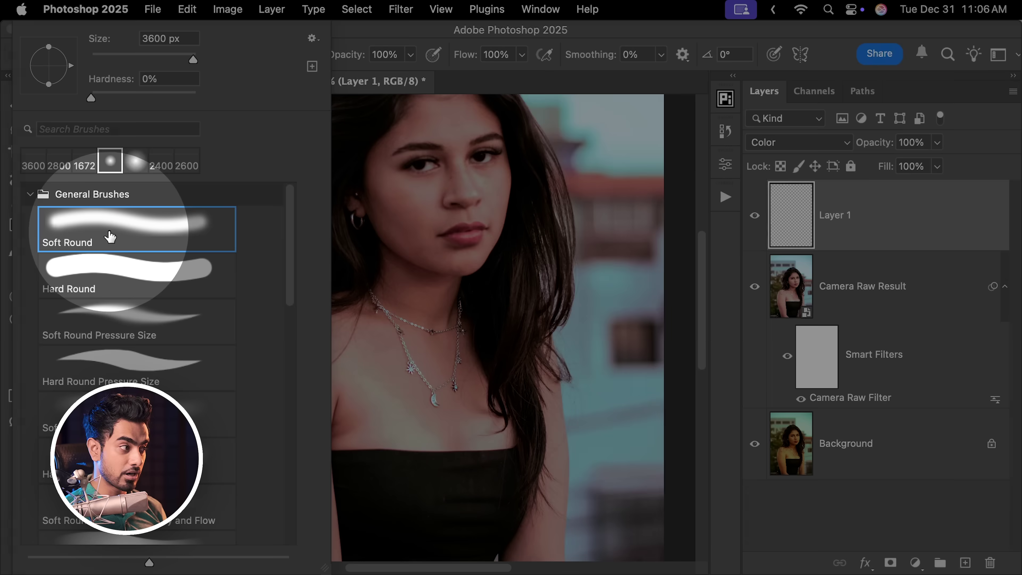
pyautogui.press('Return')
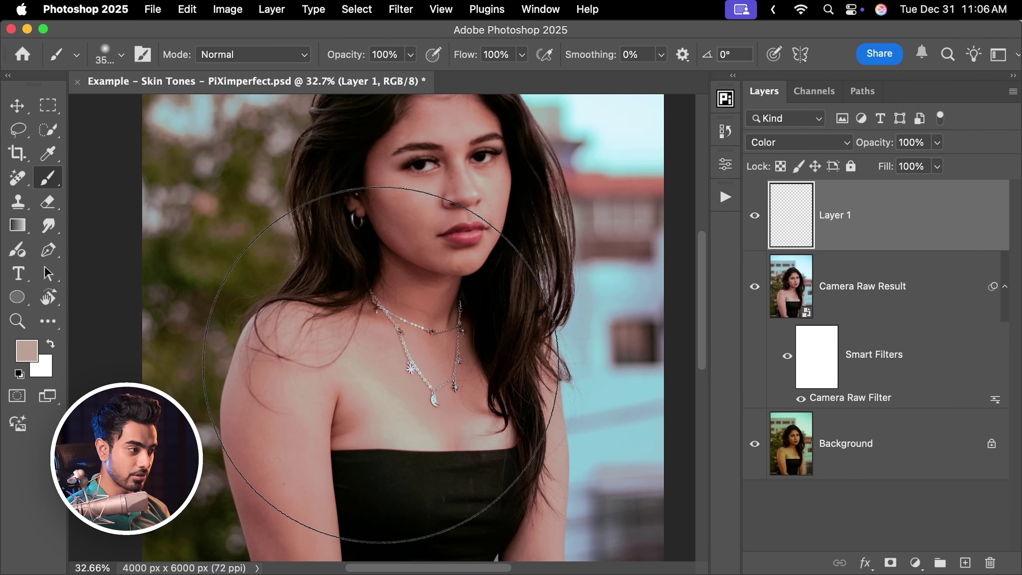
pyautogui.press('[')
pyautogui.press('[')
pyautogui.press('[')
pyautogui.press('[')
pyautogui.press('[')
pyautogui.press('[')
pyautogui.press('[')
pyautogui.press('[')
pyautogui.press('[')
pyautogui.press('[')
pyautogui.press('[')
pyautogui.press('[')
pyautogui.press('[')
pyautogui.press('[')
pyautogui.press('[')
pyautogui.press('[')
pyautogui.press('[')
pyautogui.press('[')
pyautogui.press('[')
pyautogui.press('[')
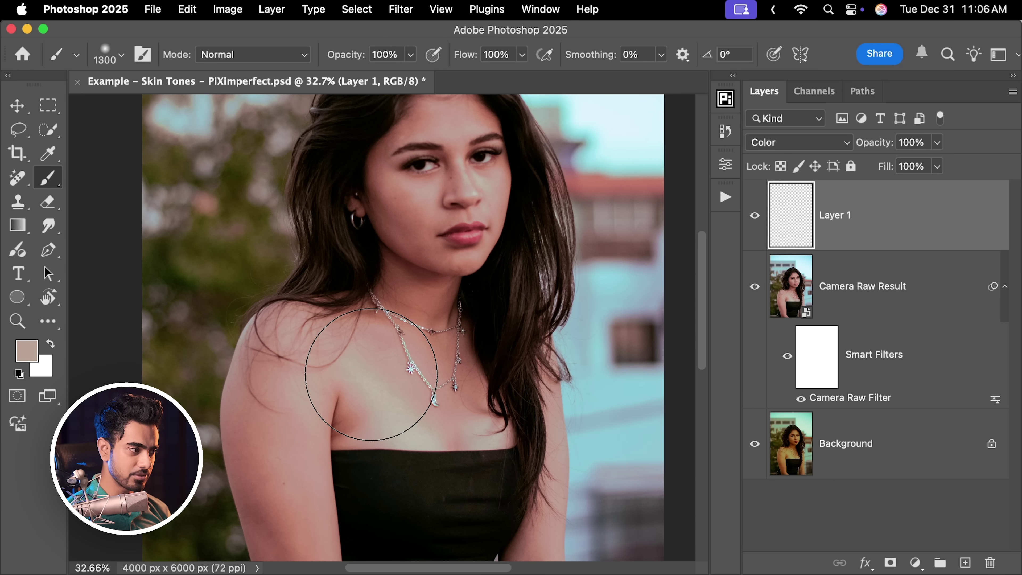
pyautogui.press('[')
pyautogui.press('[')
pyautogui.press('[')
pyautogui.press('[')
pyautogui.press('[')
pyautogui.press('[')
pyautogui.press('[')
pyautogui.press('[')
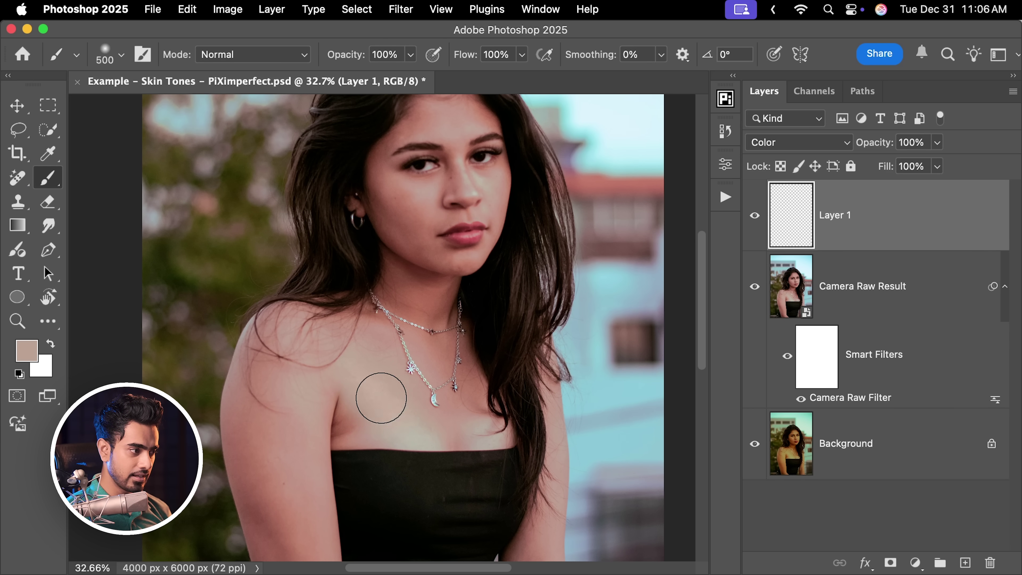
pyautogui.press(']')
# Paint the sampled skin tone over the chest's yellowish patch, resample nearby skin, and paint the chest area beside the hair.
pyautogui.moveTo(400, 411); pyautogui.dragTo(422, 418)
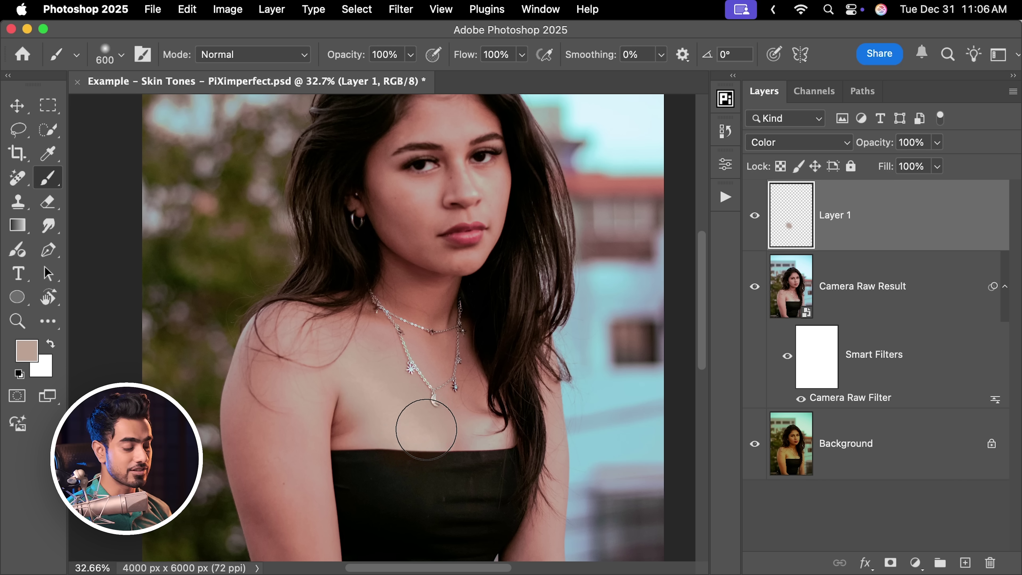
pyautogui.keyDown('alt'); pyautogui.click(469, 409); pyautogui.keyUp('alt')
pyautogui.moveTo(500, 419); pyautogui.dragTo(513, 377)
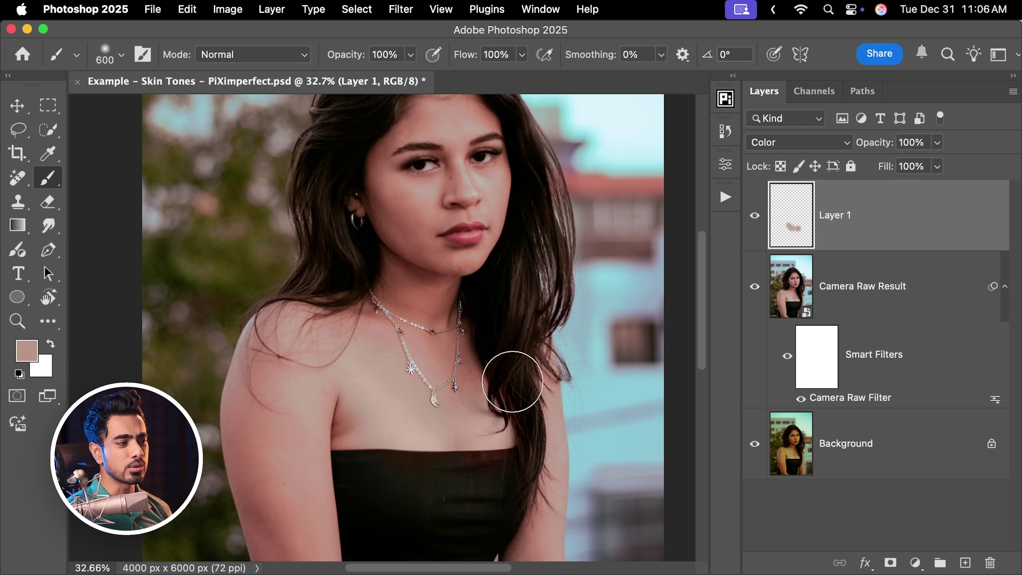
# Duplicate the Background layer into a new document named Curves.
pyautogui.scroll(-3, 547, 146)
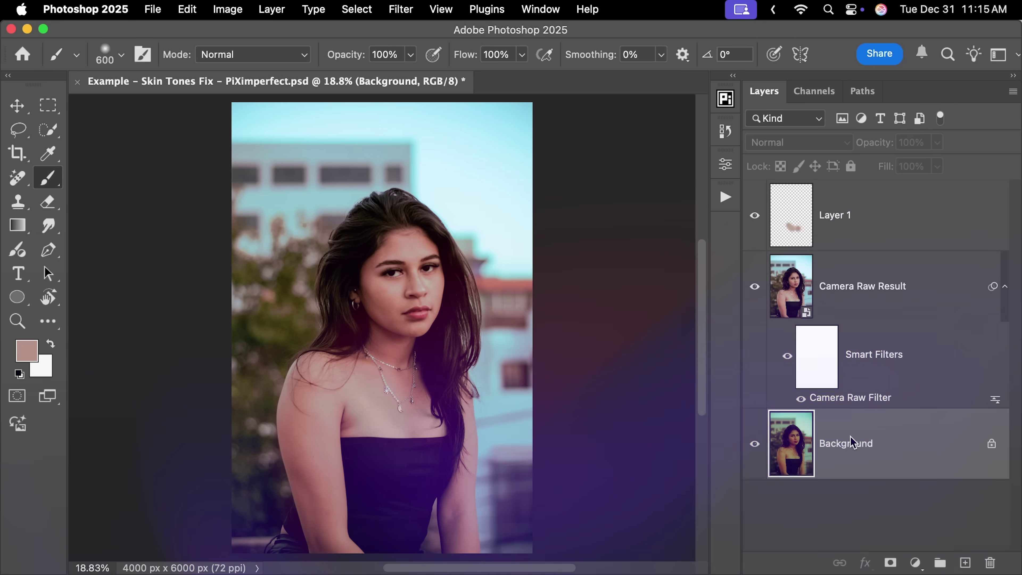
pyautogui.rightClick(850, 443)
pyautogui.click(736, 395)
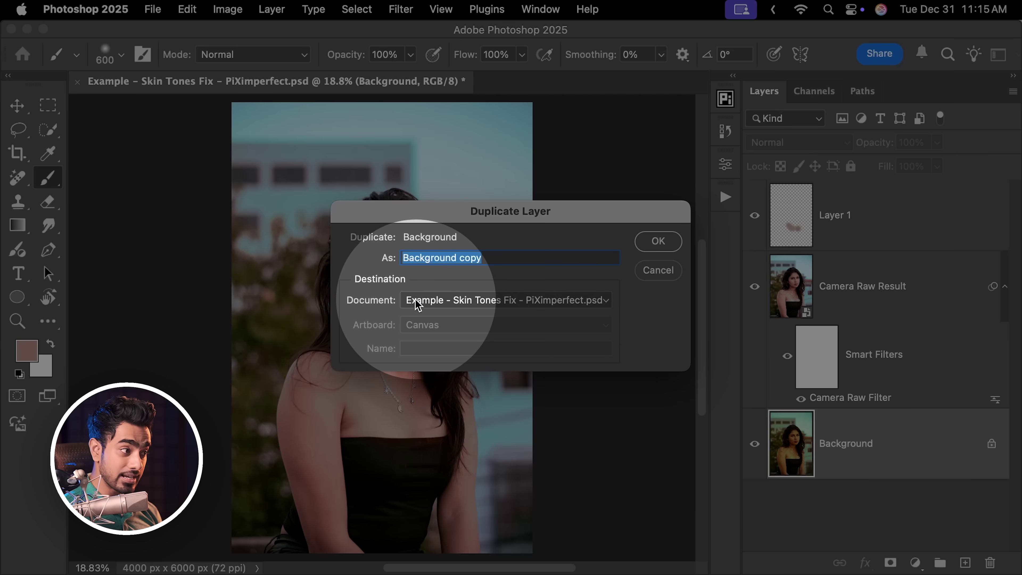
pyautogui.click(420, 300)
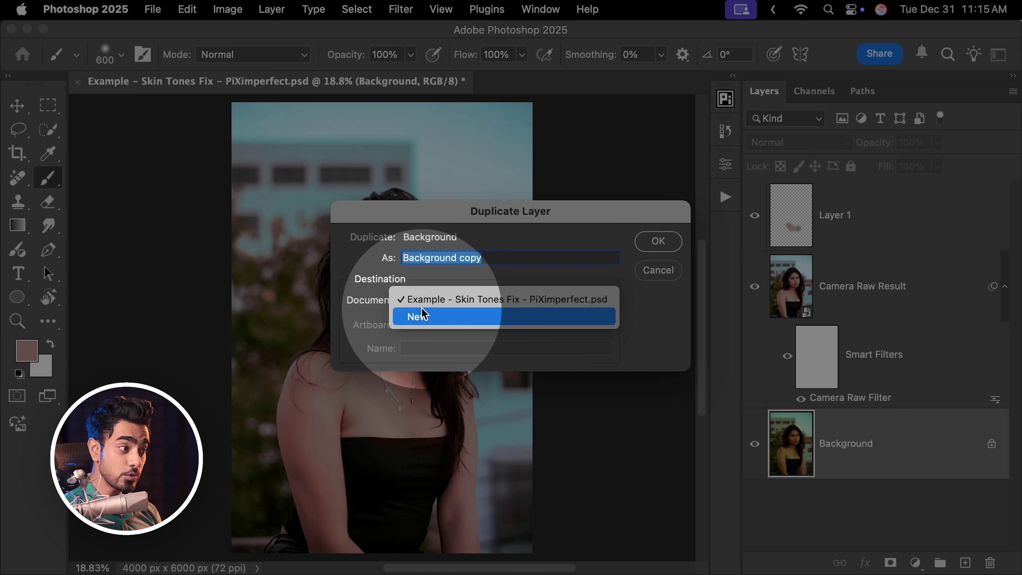
pyautogui.click(428, 316)
pyautogui.click(423, 349)
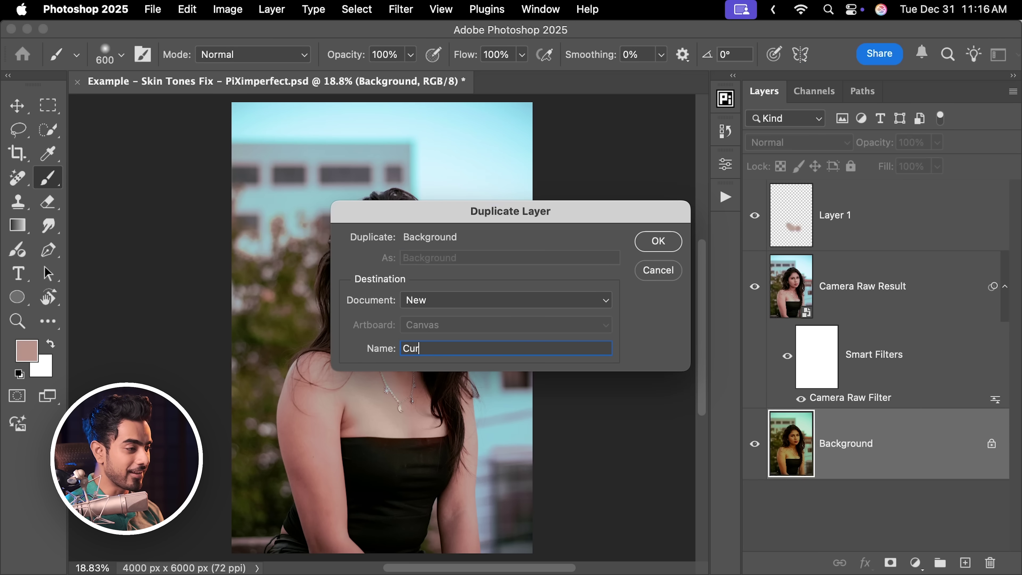
pyautogui.click(658, 241)
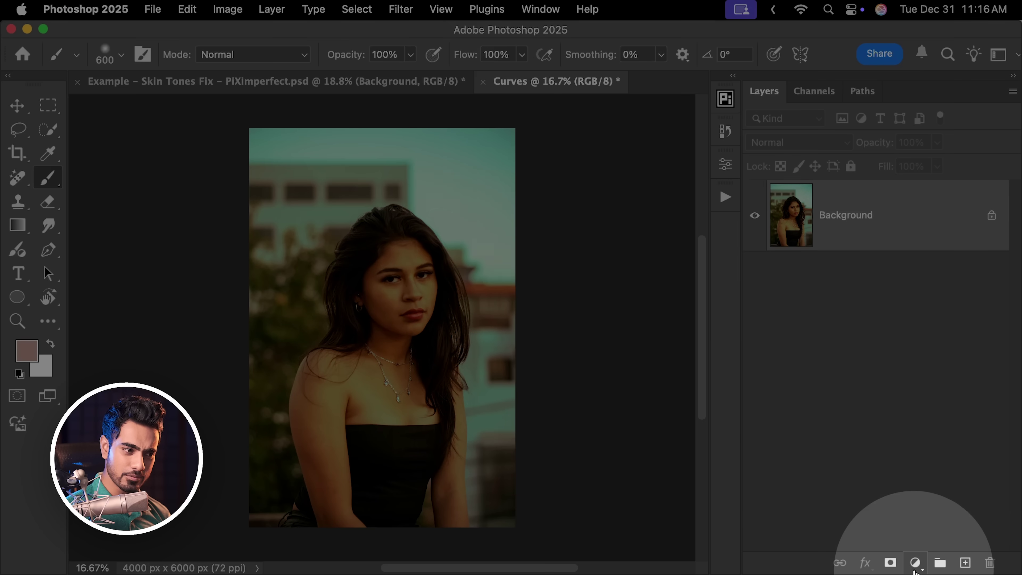
# Add a Curves adjustment layer above the Background and set its blend mode to Color.
pyautogui.click(916, 562)
pyautogui.click(935, 352)
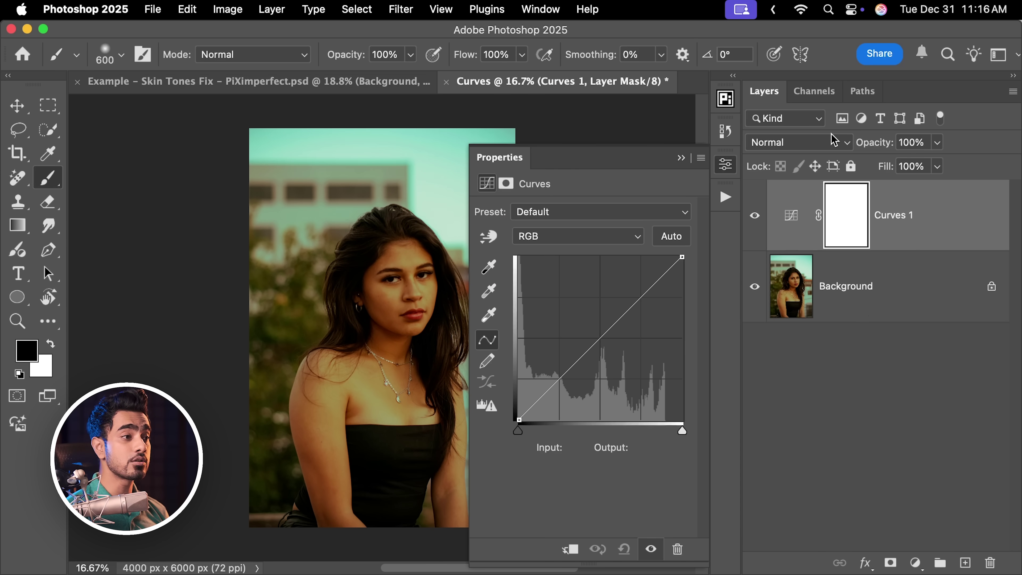
pyautogui.click(796, 147)
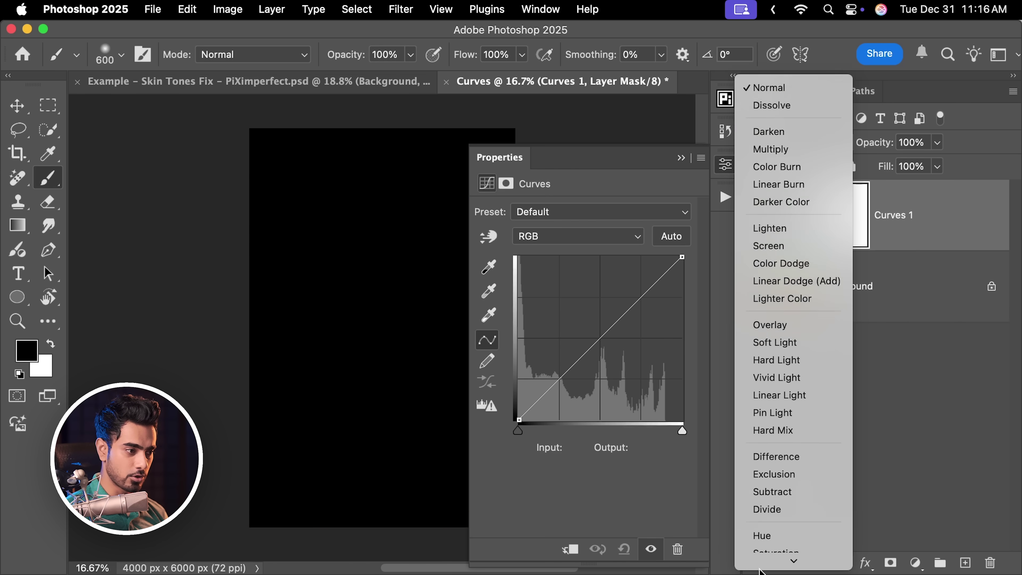
pyautogui.click(765, 540)
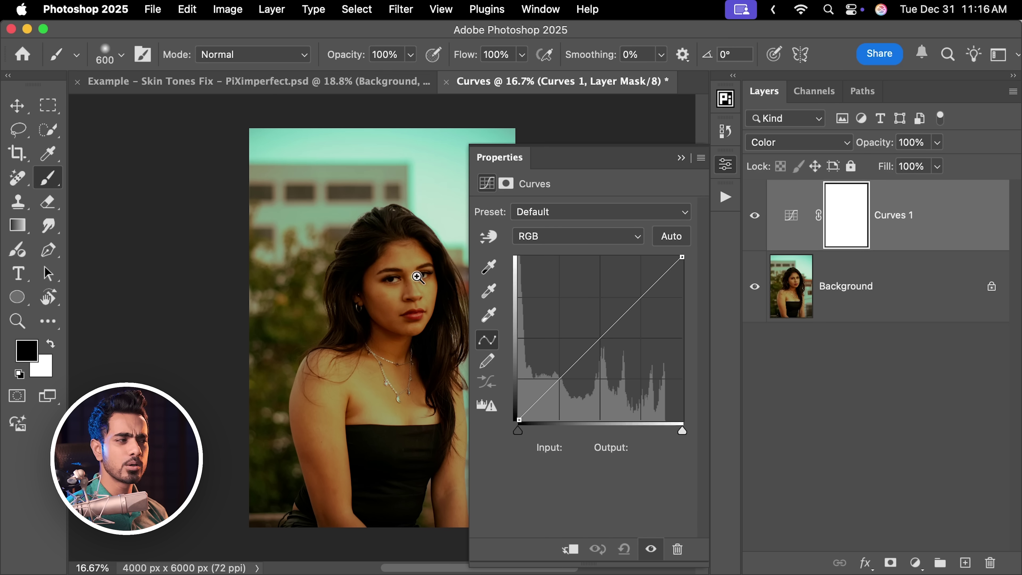
# With on-image adjustment, lower the green curve from the bright cheek and set the shadowed cheek's green point to input 51, output 54.
pyautogui.moveTo(418, 278); pyautogui.dragTo(352, 253)
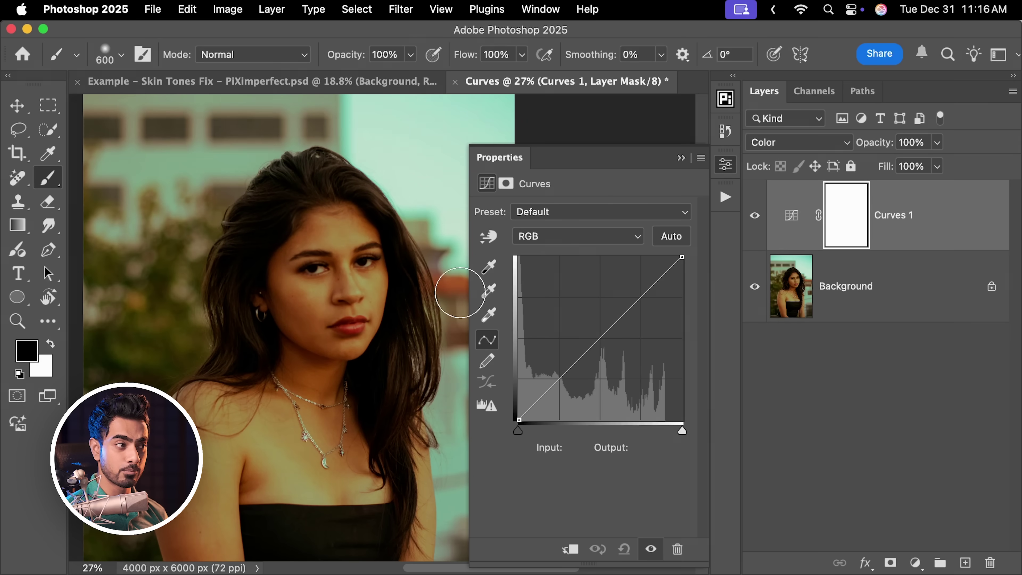
pyautogui.click(572, 237)
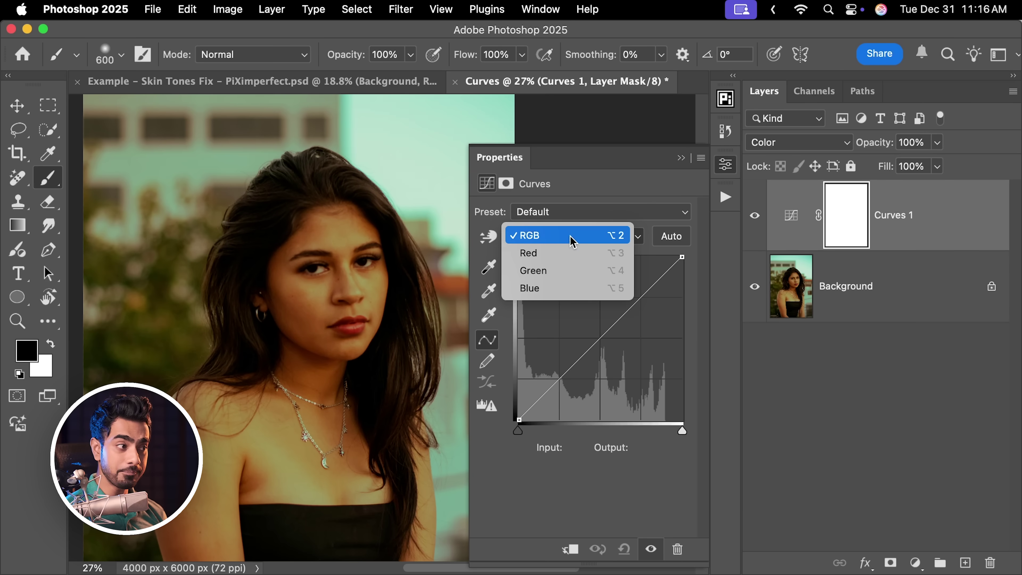
pyautogui.click(565, 270)
pyautogui.click(489, 237)
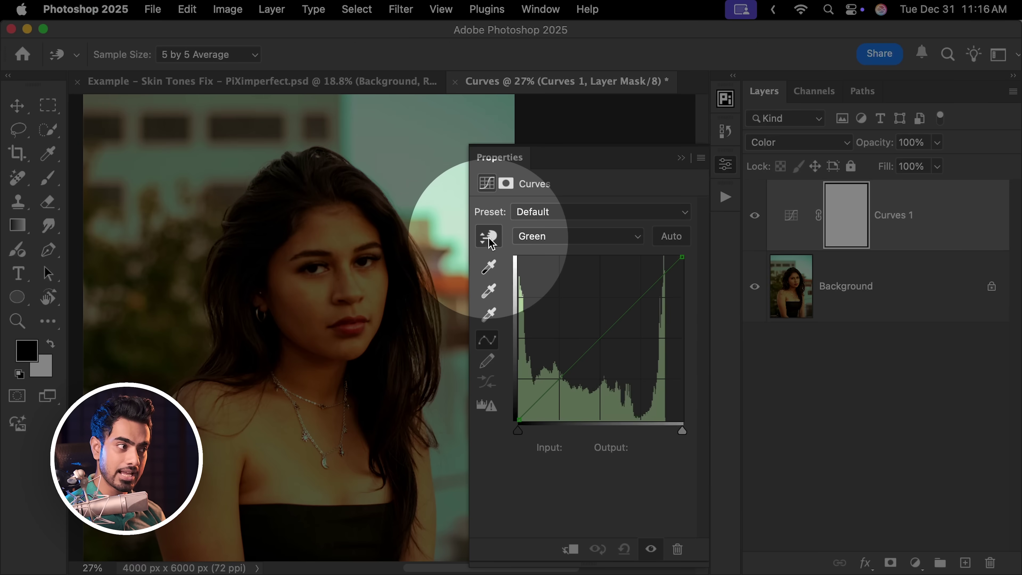
pyautogui.moveTo(379, 282); pyautogui.dragTo(378, 295)
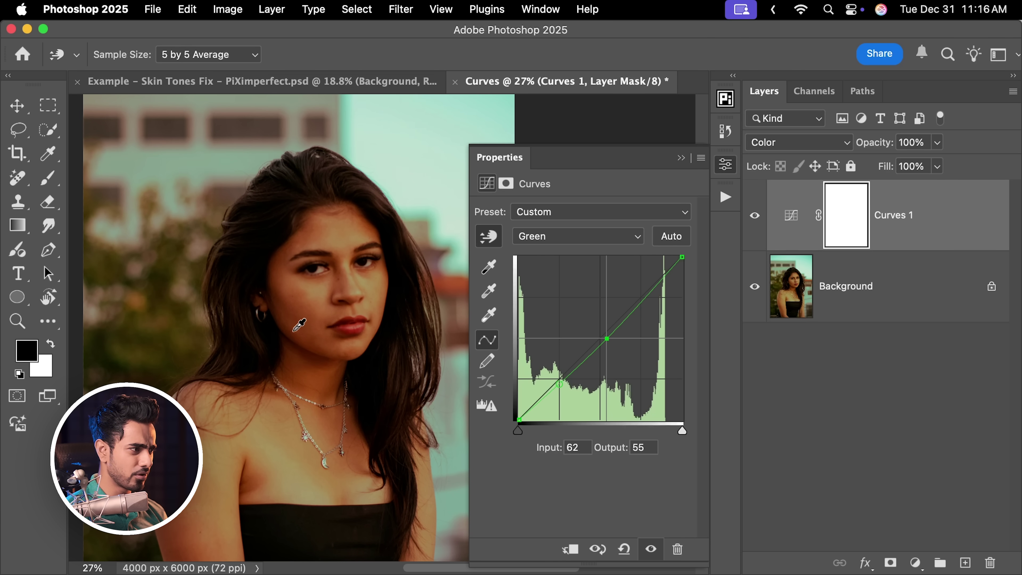
pyautogui.moveTo(297, 322); pyautogui.dragTo(293, 318)
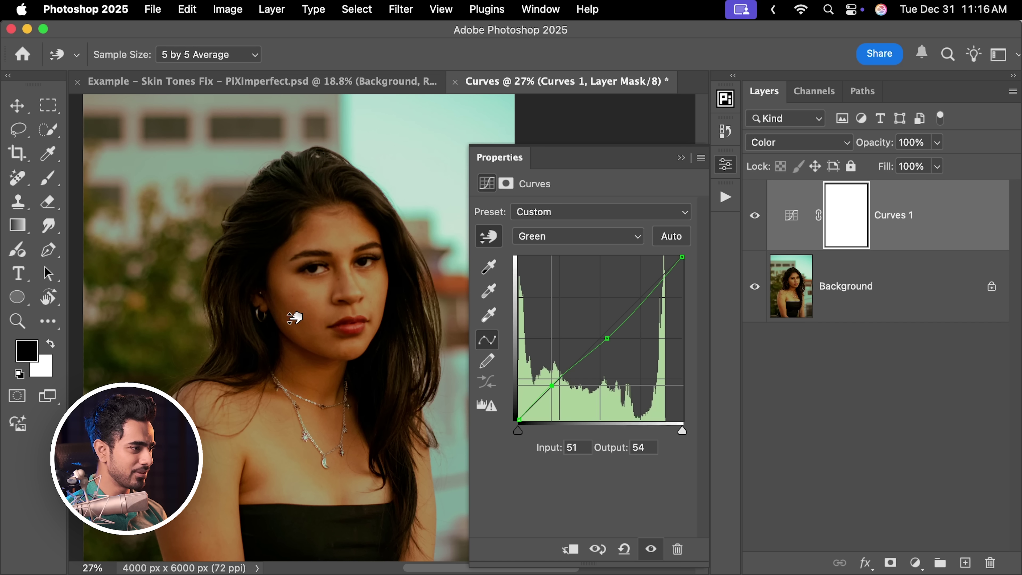
# Raise the blue curve from the bright cheek to input 68, output 85, and add a raised blue point from the shadowed cheek.
pyautogui.click(563, 236)
pyautogui.click(561, 253)
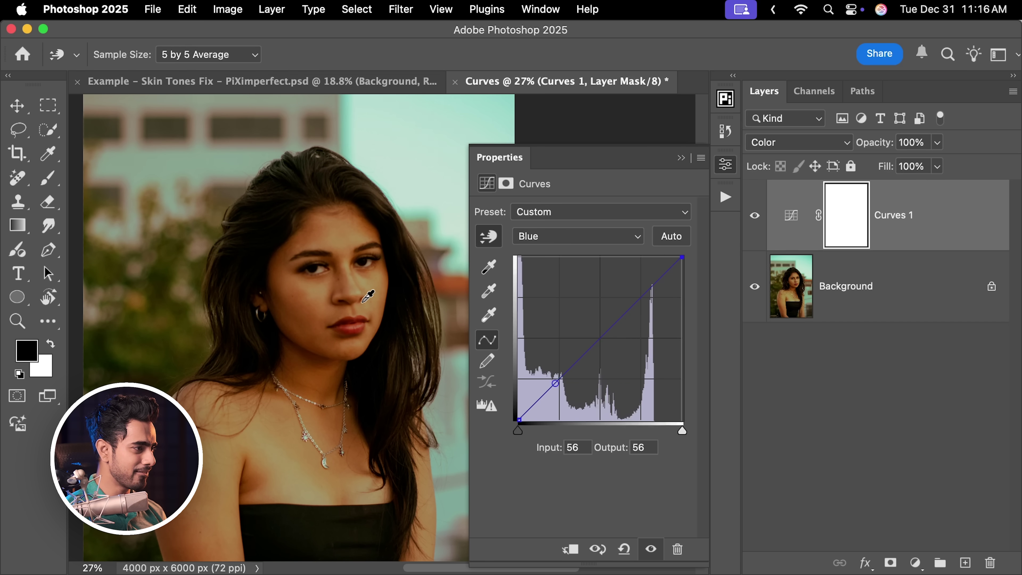
pyautogui.moveTo(379, 289); pyautogui.dragTo(378, 275)
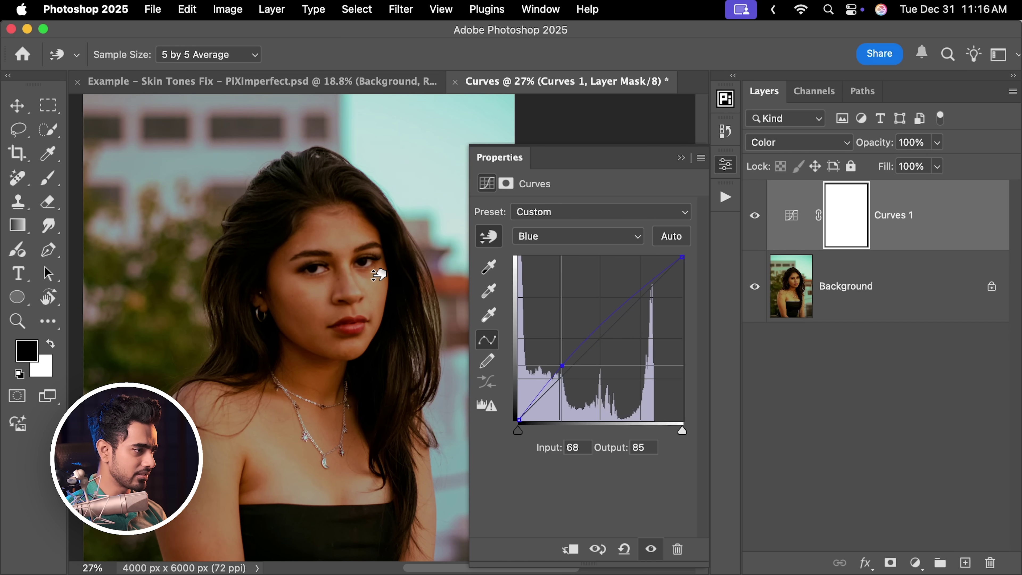
pyautogui.moveTo(308, 322); pyautogui.dragTo(309, 318)
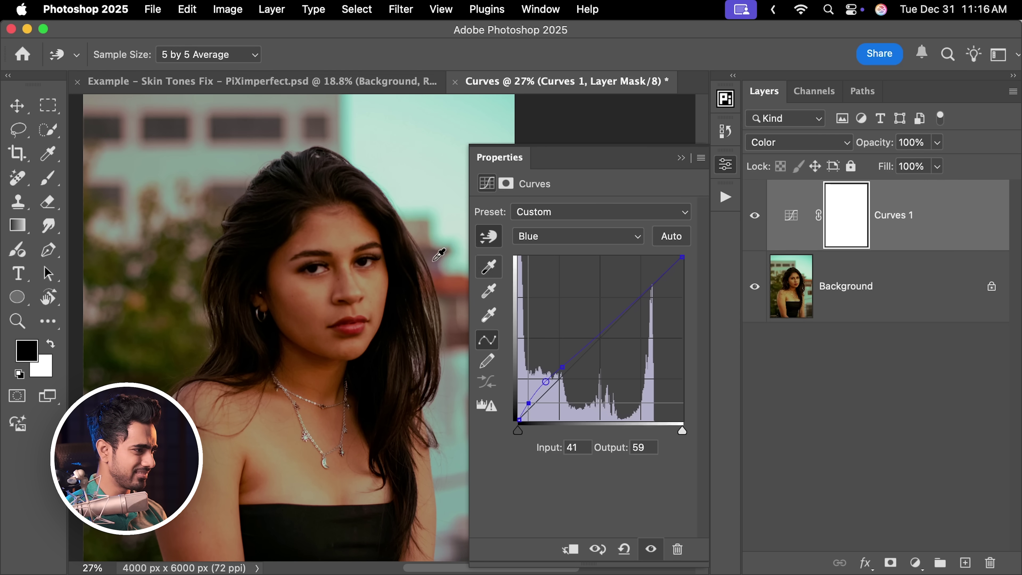
# Lower the red curve from the cheek skin to input 144, output 135.
pyautogui.click(579, 237)
pyautogui.click(549, 201)
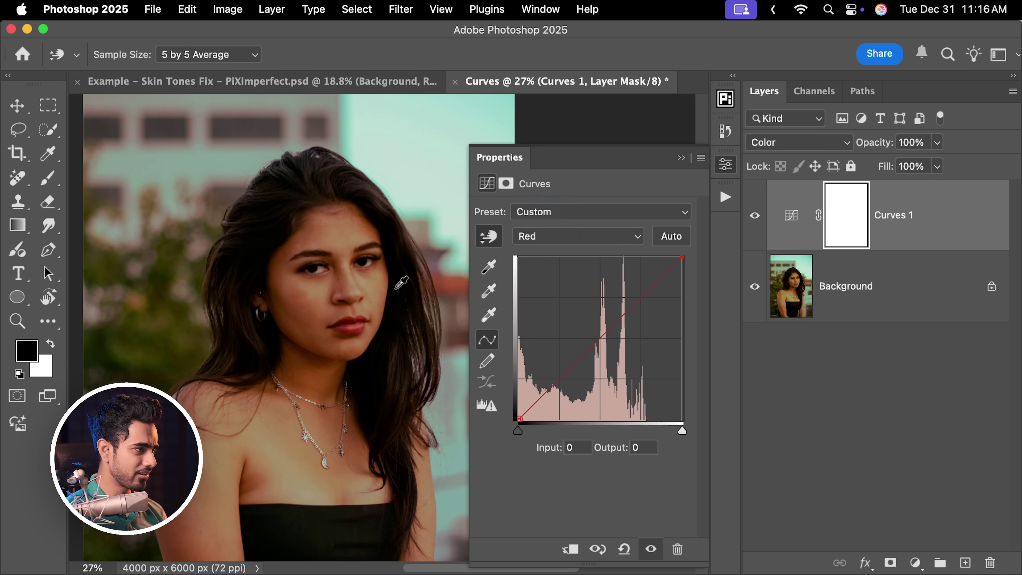
pyautogui.moveTo(311, 306); pyautogui.dragTo(310, 321)
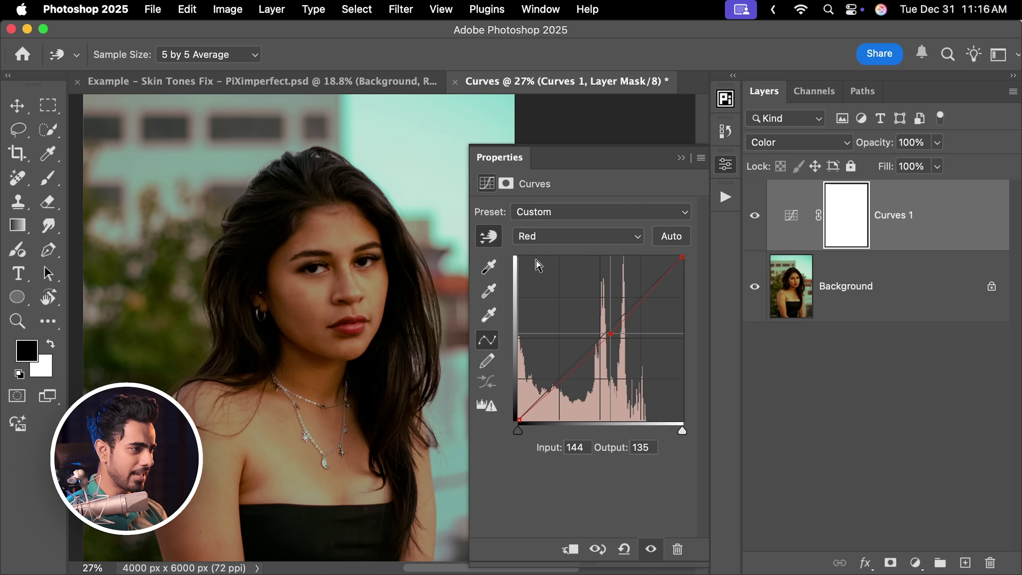
# Lower the green curve's bright-cheek point to input 138, output 118.
pyautogui.click(548, 241)
pyautogui.click(557, 257)
pyautogui.moveTo(376, 287); pyautogui.dragTo(378, 295)
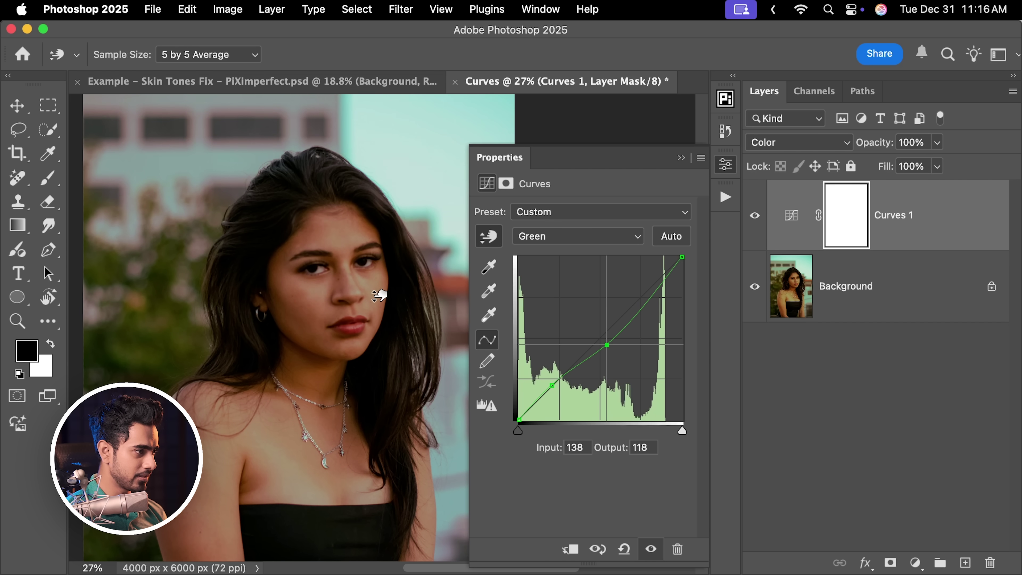
pyautogui.scroll(-3, 404, 256)
pyautogui.hscroll(2, 406, 258)
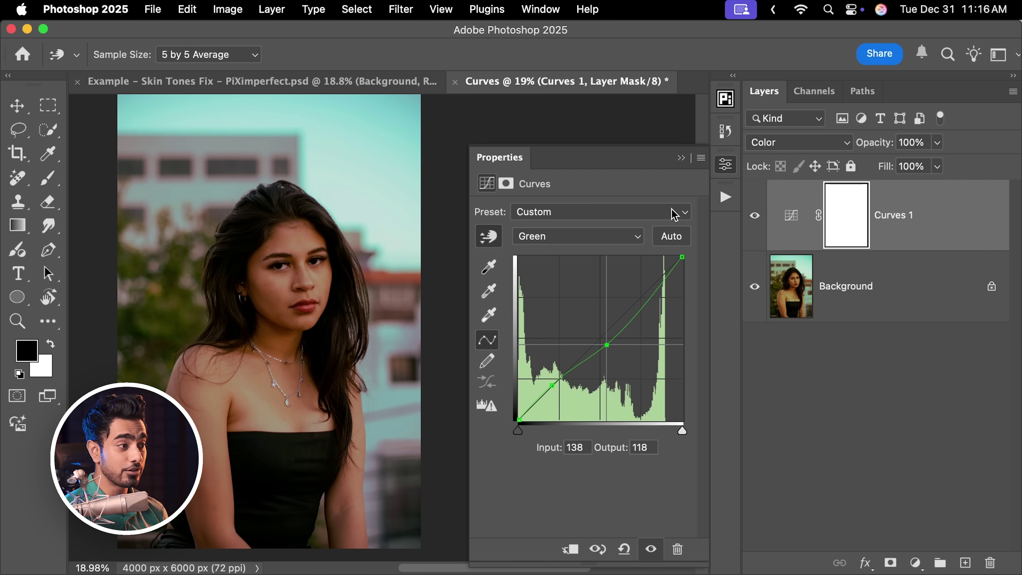
# Set the Curves gray point by sampling the white of the eye, and hide the Curves layer to compare.
pyautogui.click(495, 300)
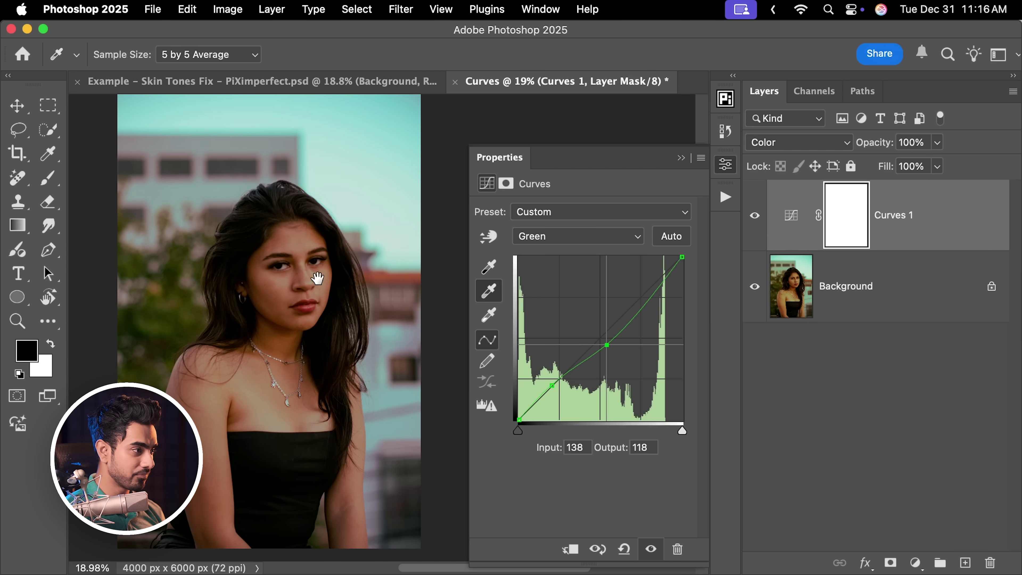
pyautogui.scroll(5, 374, 238)
pyautogui.click(383, 311)
pyautogui.scroll(-6, 384, 308)
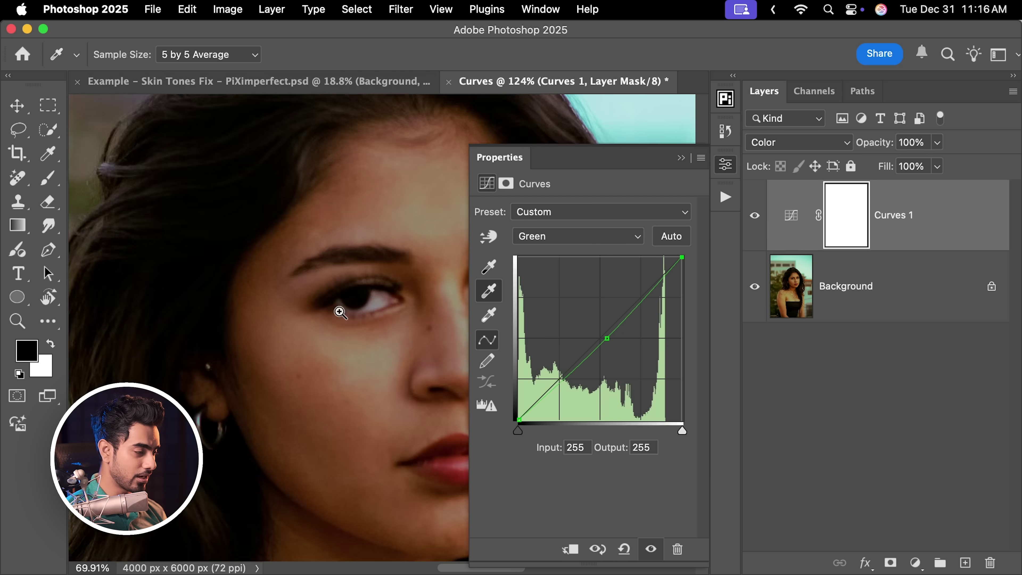
pyautogui.click(757, 221)
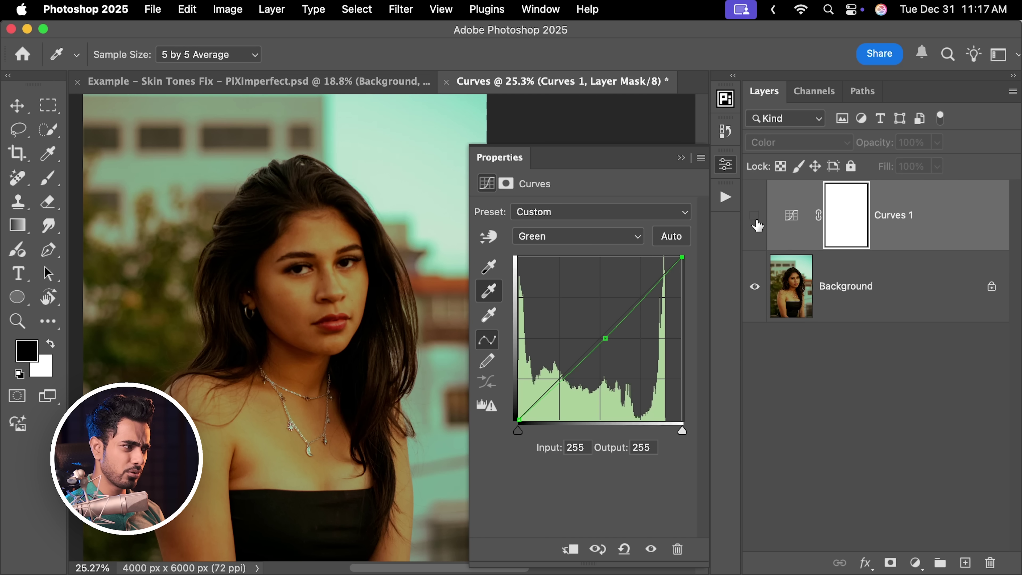
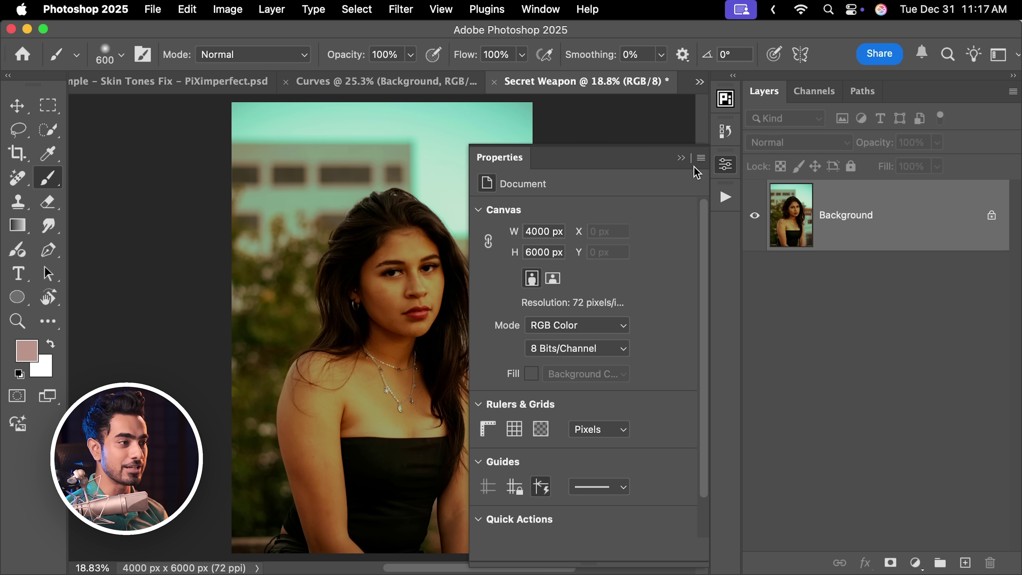
# Duplicate the Background layer in the Secret Weapon document and convert the copy for smart filters.
pyautogui.click(681, 158)
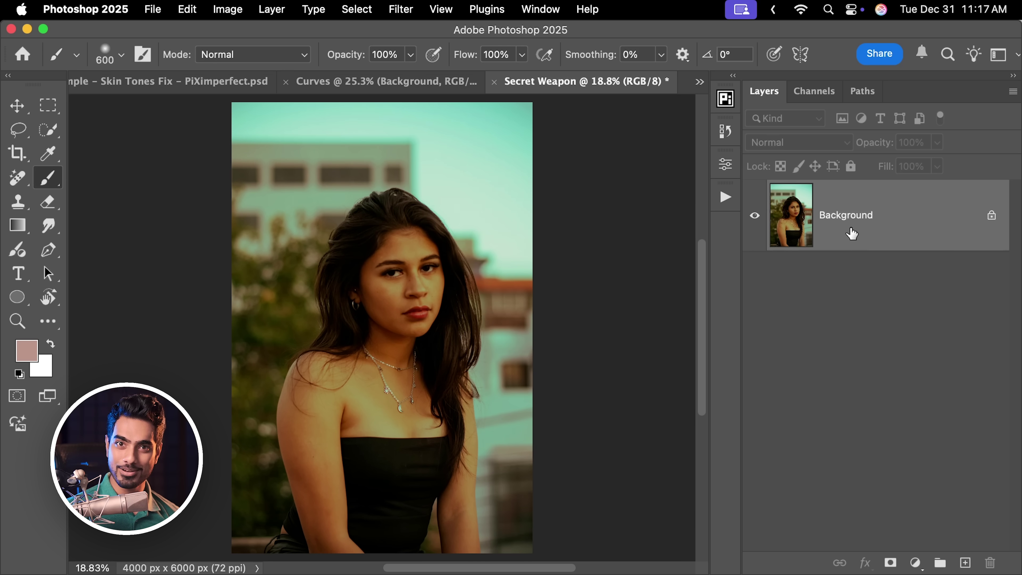
pyautogui.press('super+j')
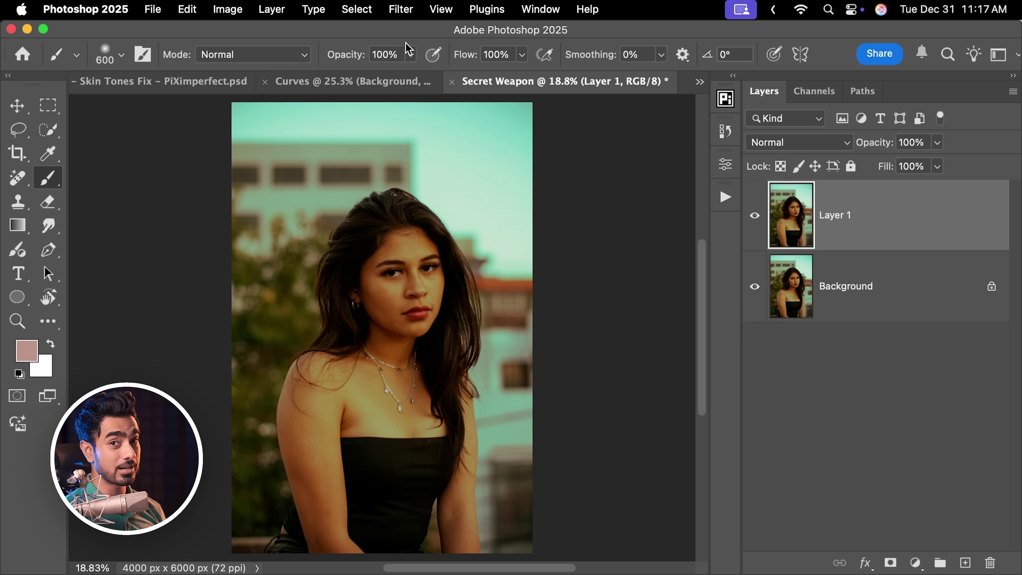
pyautogui.click(399, 16)
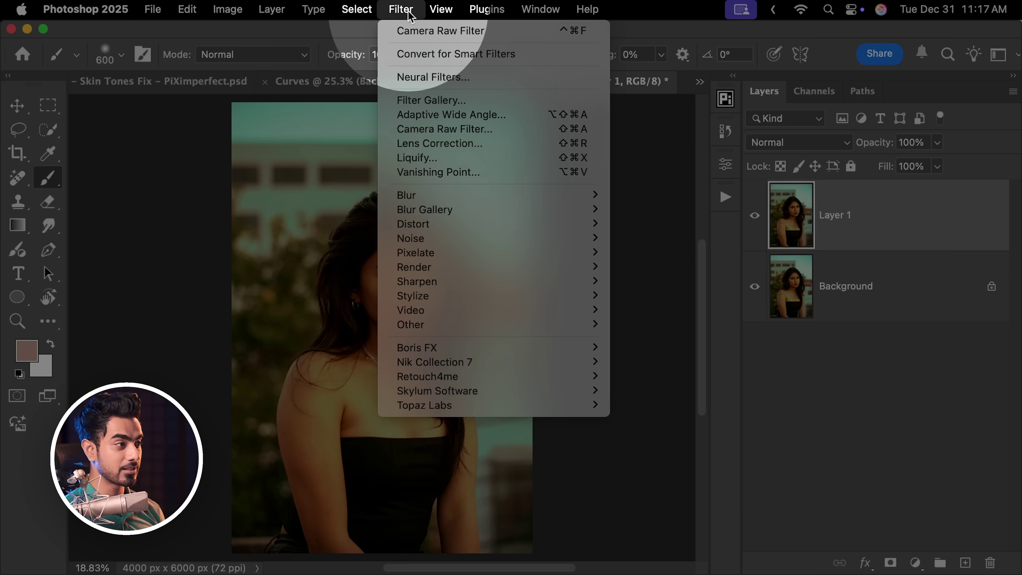
pyautogui.click(422, 55)
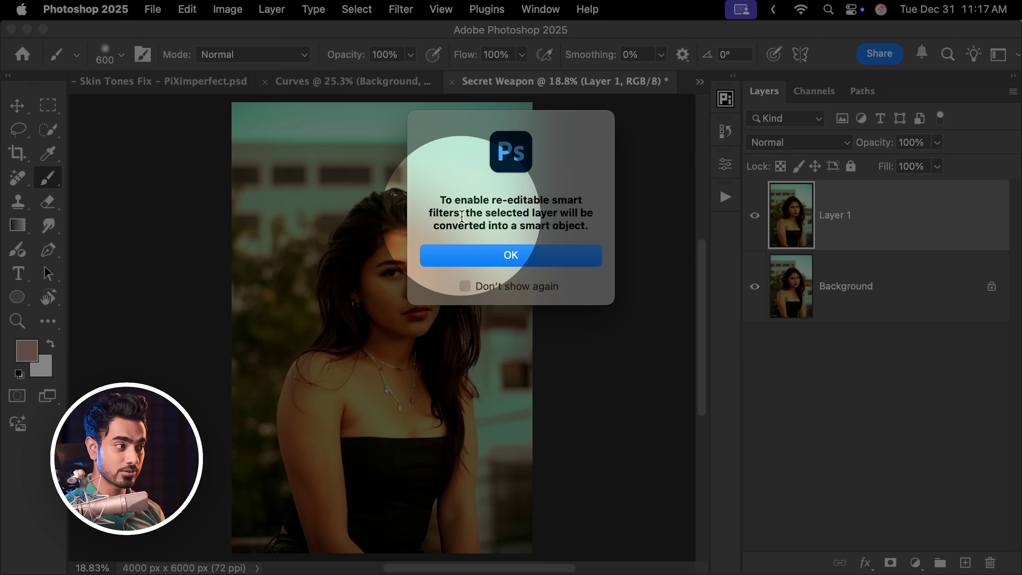
pyautogui.click(483, 255)
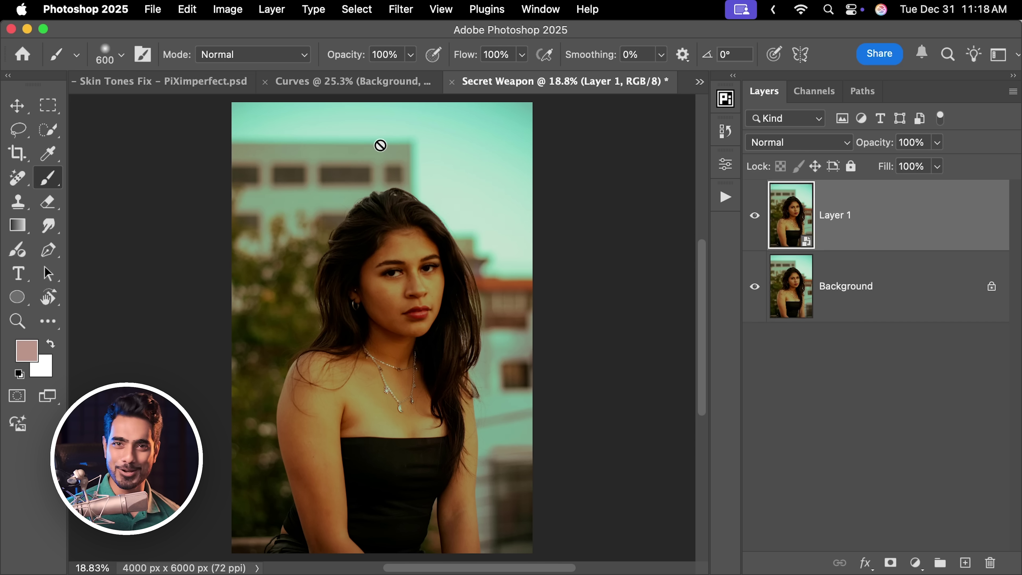
# Apply the Colorize neural filter to the smart object with automatic coloring, output as a smart filter.
pyautogui.click(401, 9)
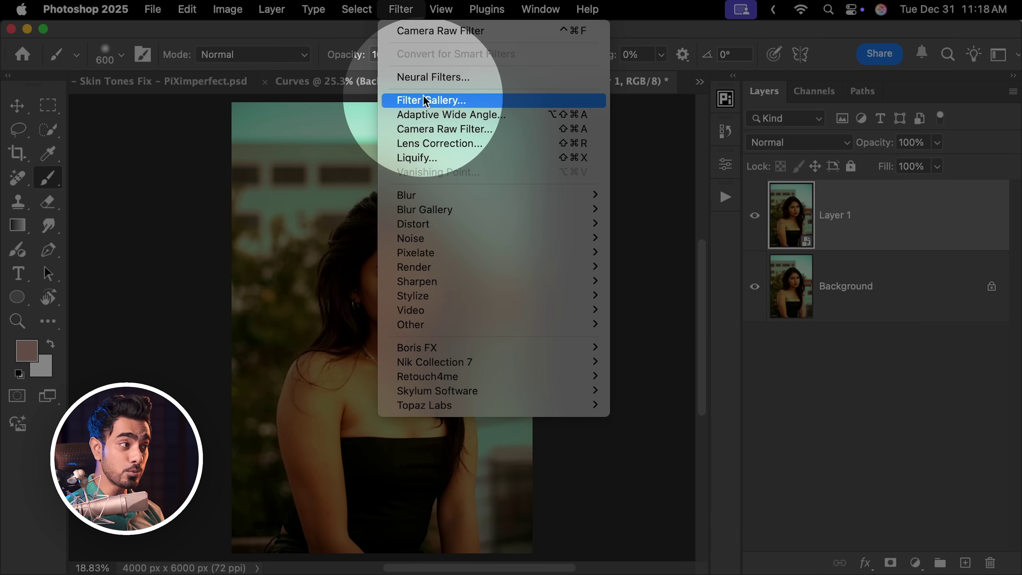
pyautogui.click(433, 78)
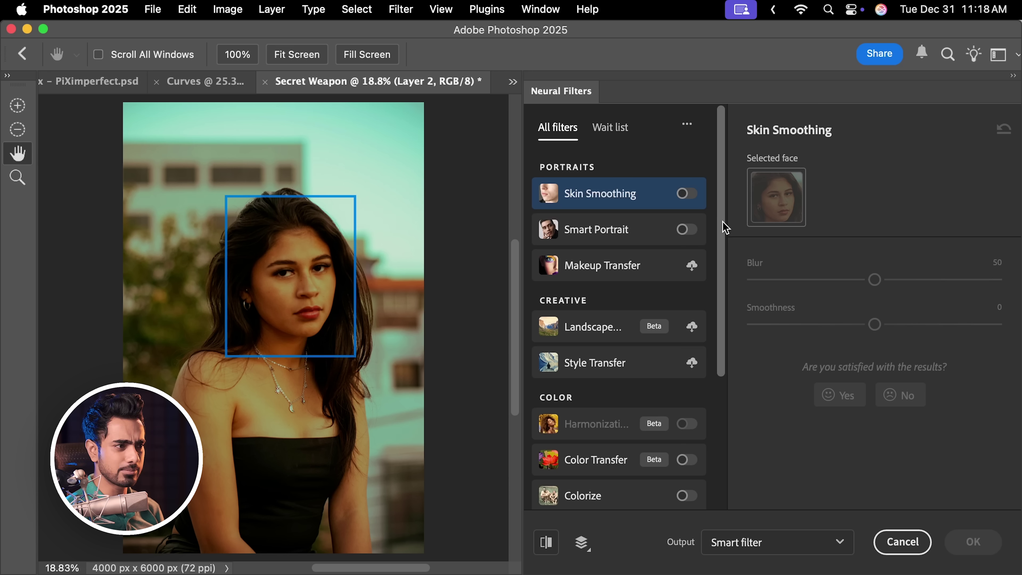
pyautogui.moveTo(723, 224); pyautogui.dragTo(720, 366)
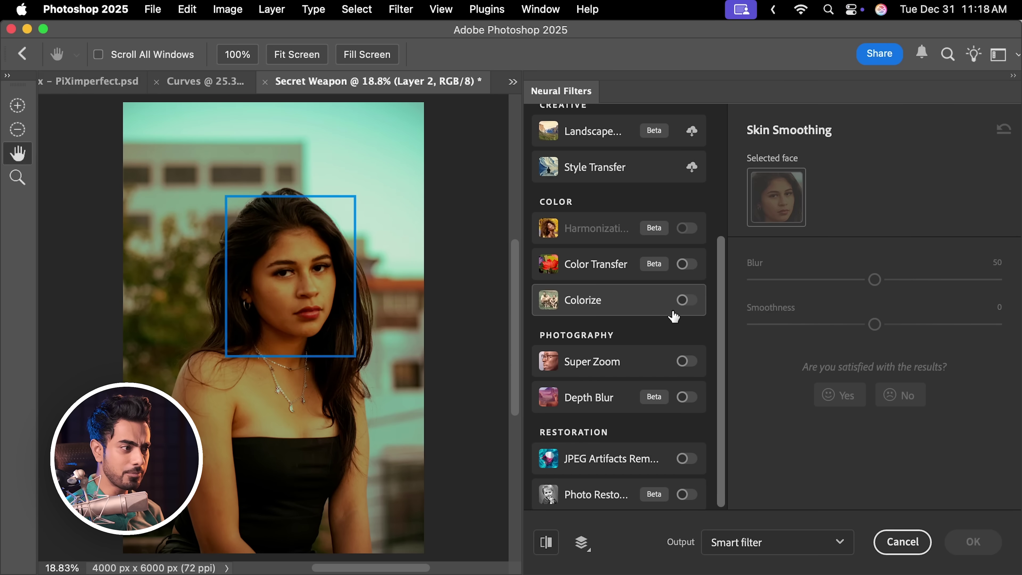
pyautogui.click(686, 301)
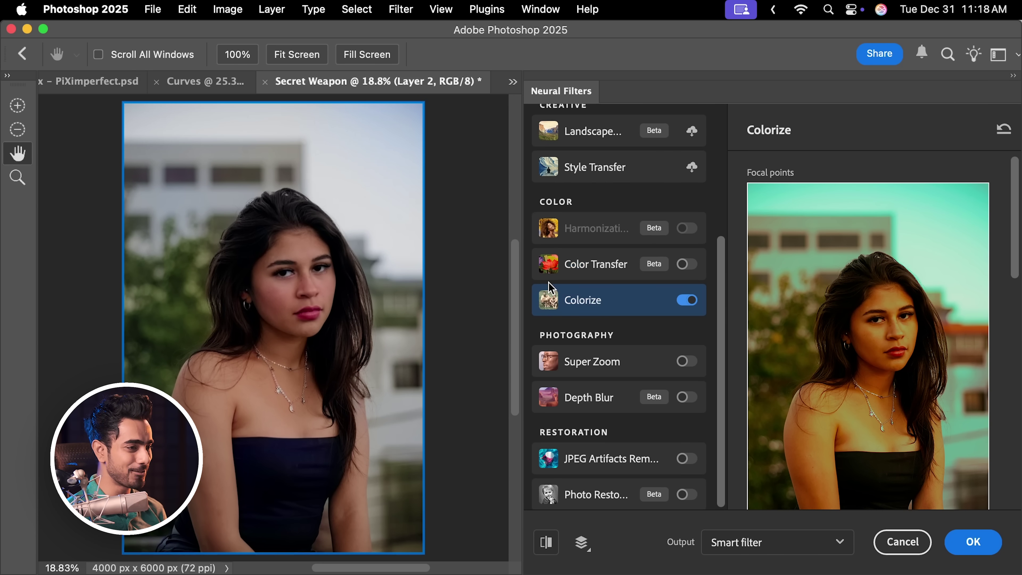
pyautogui.moveTo(1010, 286); pyautogui.dragTo(1013, 320)
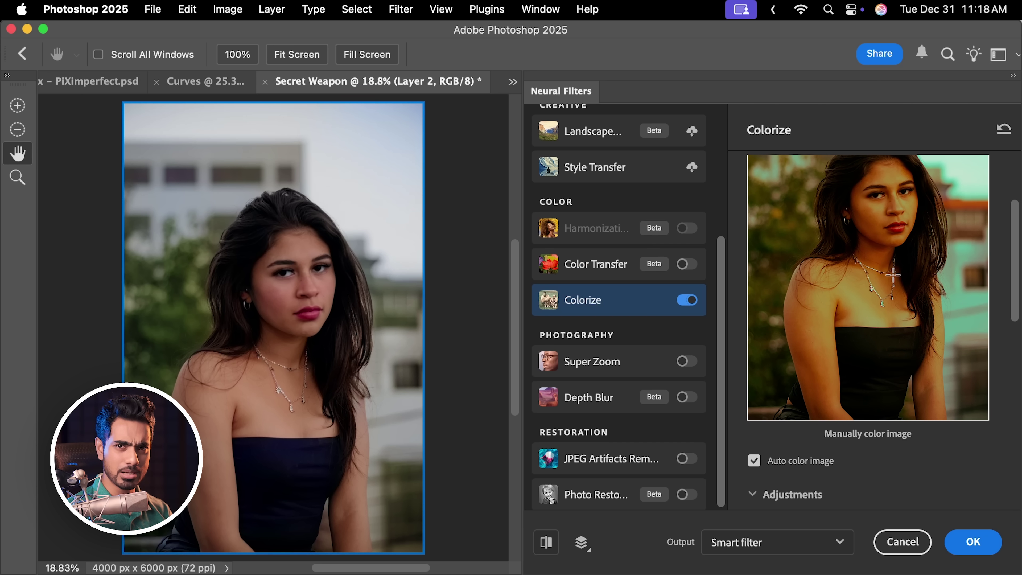
pyautogui.moveTo(1013, 285); pyautogui.dragTo(1005, 434)
pyautogui.scroll(-3, 1005, 434)
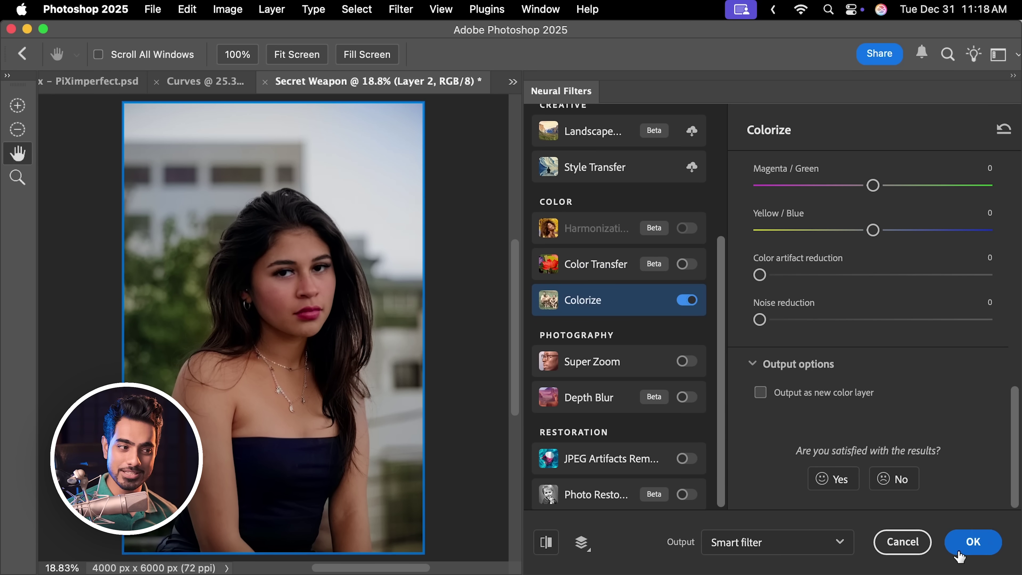
pyautogui.click(974, 541)
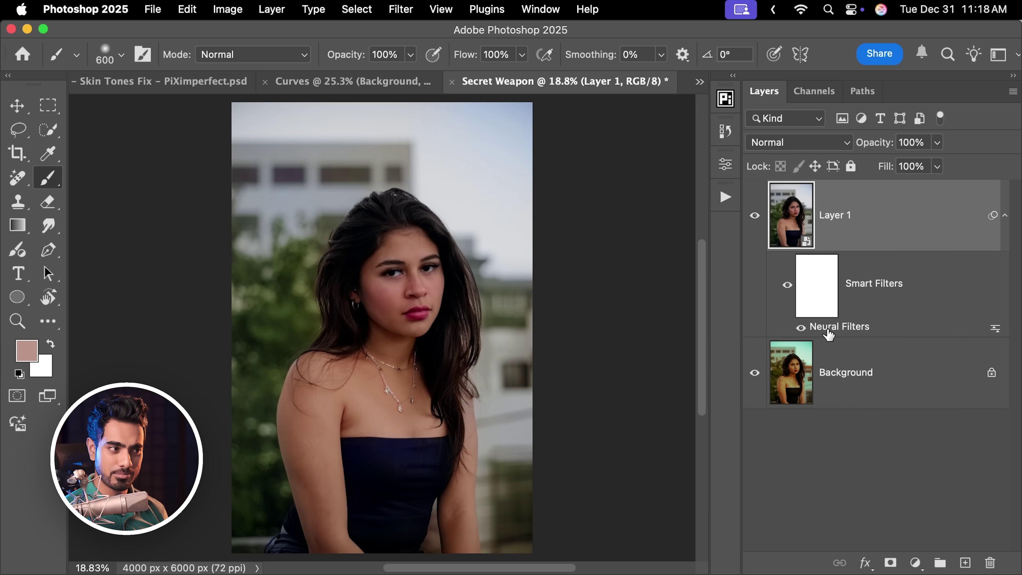
# Examine the colorized skin and lips on the face up close.
pyautogui.click(387, 288)
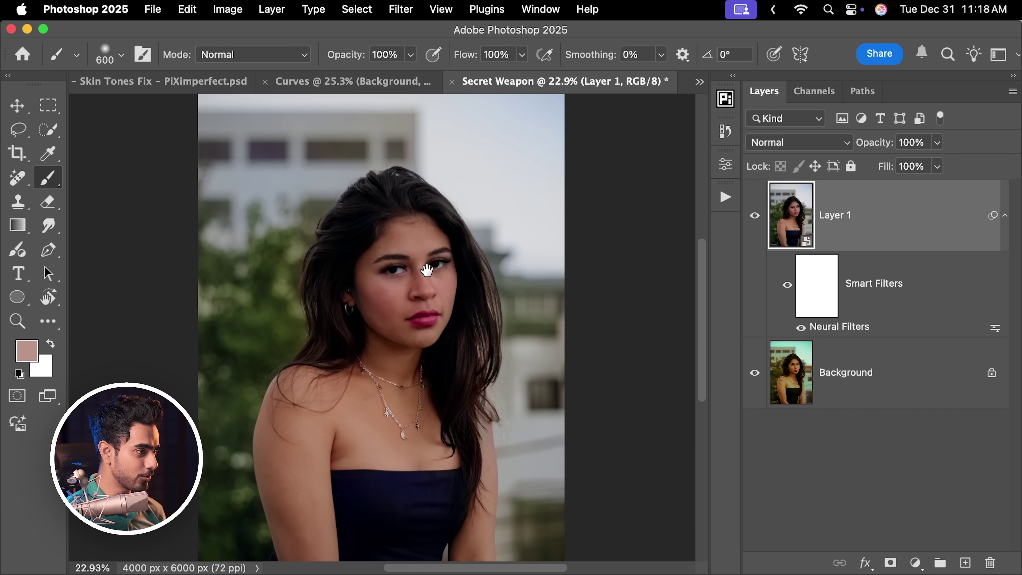
pyautogui.moveTo(411, 272); pyautogui.dragTo(450, 262)
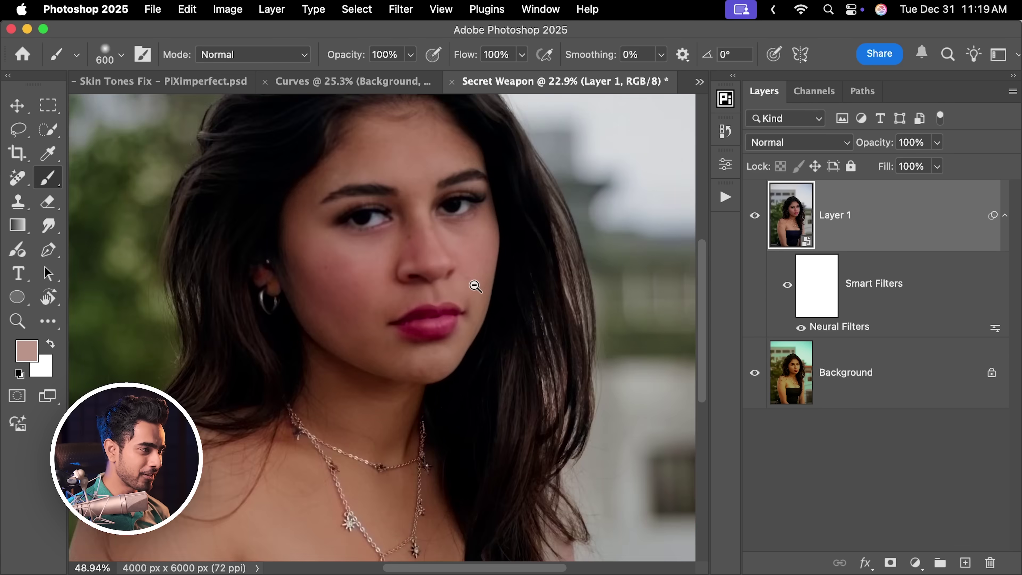
pyautogui.click(476, 286)
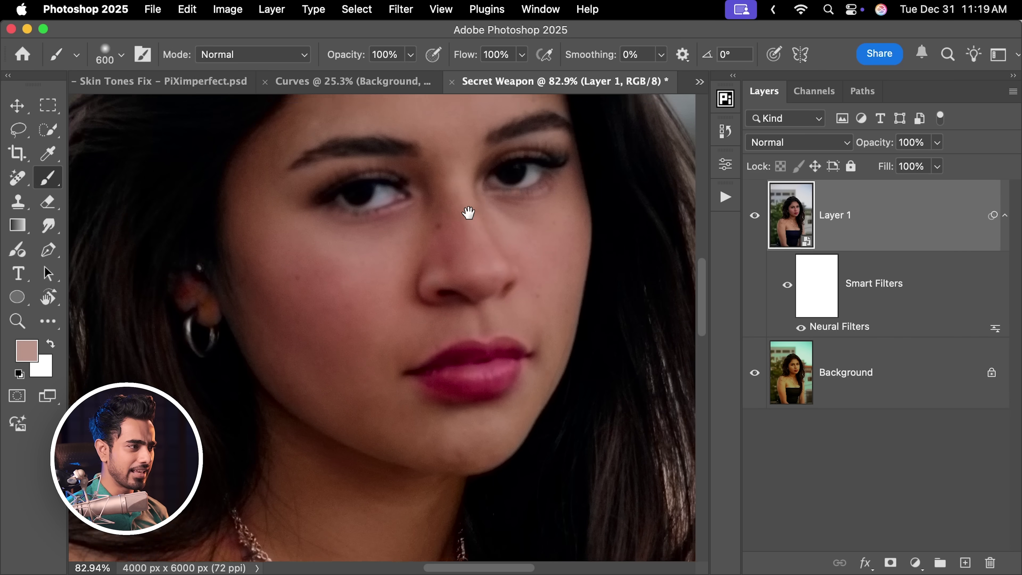
pyautogui.moveTo(468, 211); pyautogui.dragTo(338, 274)
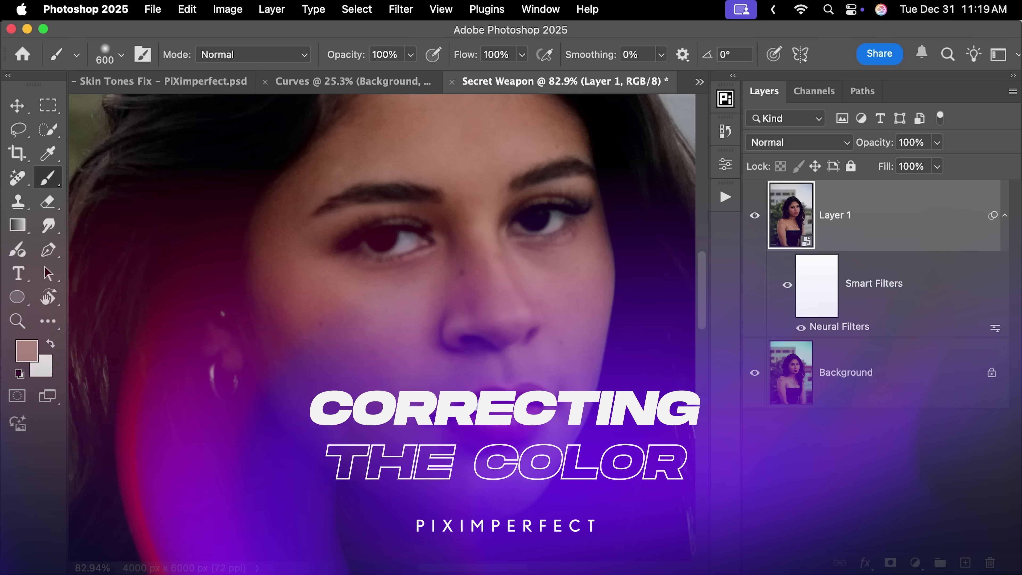
# Add a new layer above the colorized smart object and sample the skin color beside the mouth with the Brush tool's size at 175.
pyautogui.scroll(-2, 544, 354)
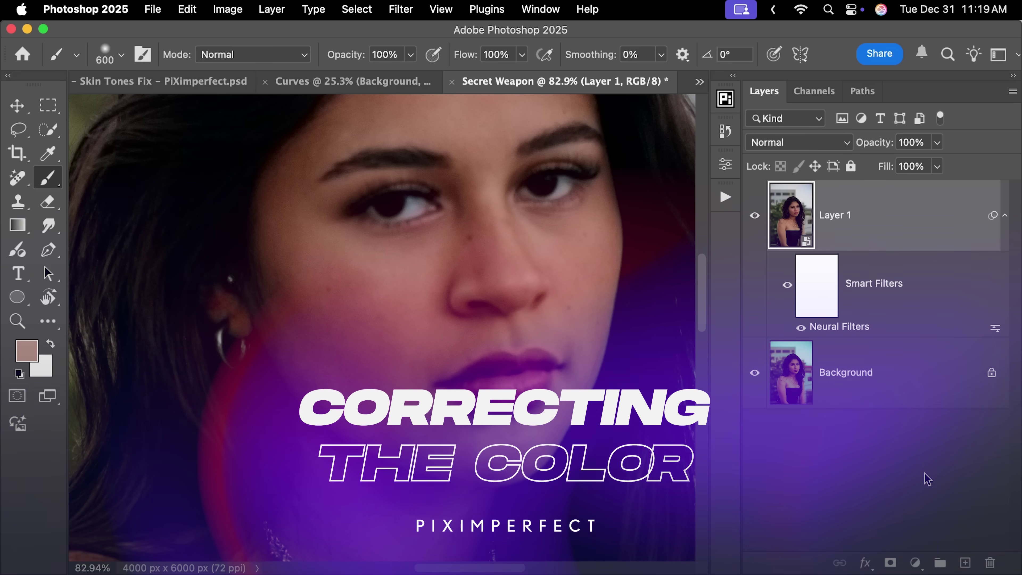
pyautogui.click(966, 563)
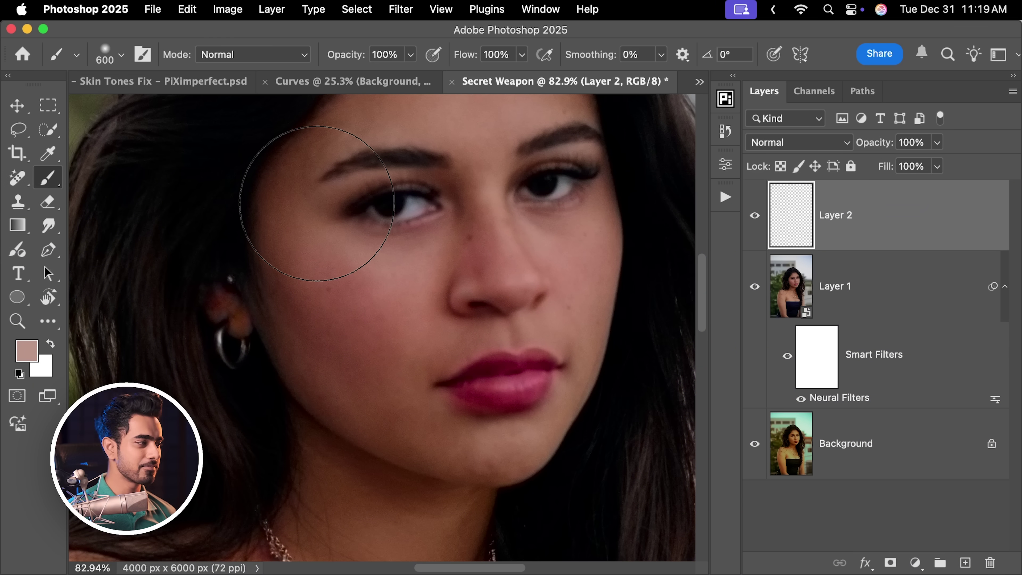
pyautogui.scroll(2, 453, 336)
pyautogui.press('[')
pyautogui.press('[')
pyautogui.press('[')
pyautogui.press('[')
pyautogui.press('[')
pyautogui.press('[')
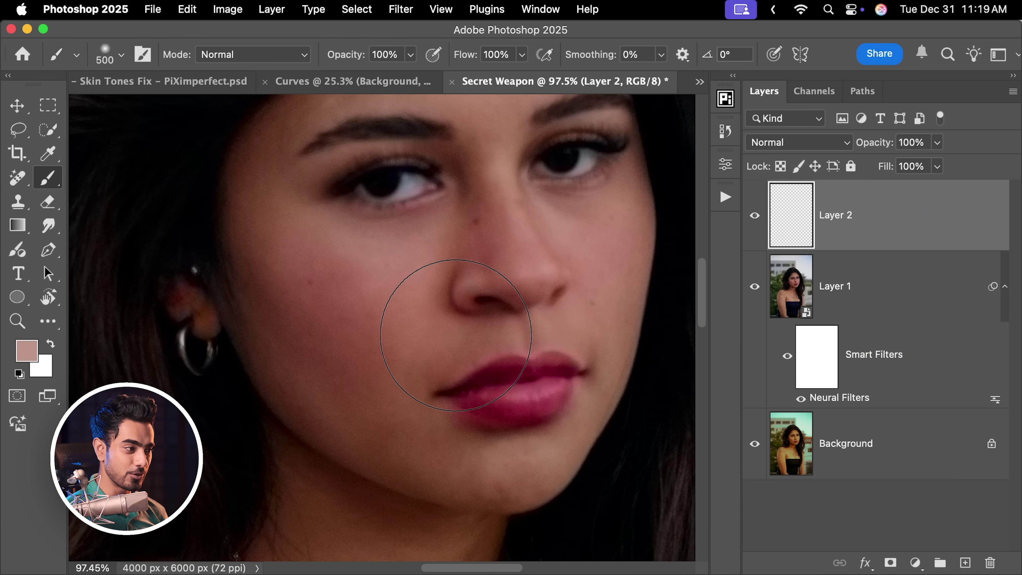
pyautogui.keyDown('alt'); pyautogui.click(440, 342); pyautogui.keyUp('alt')
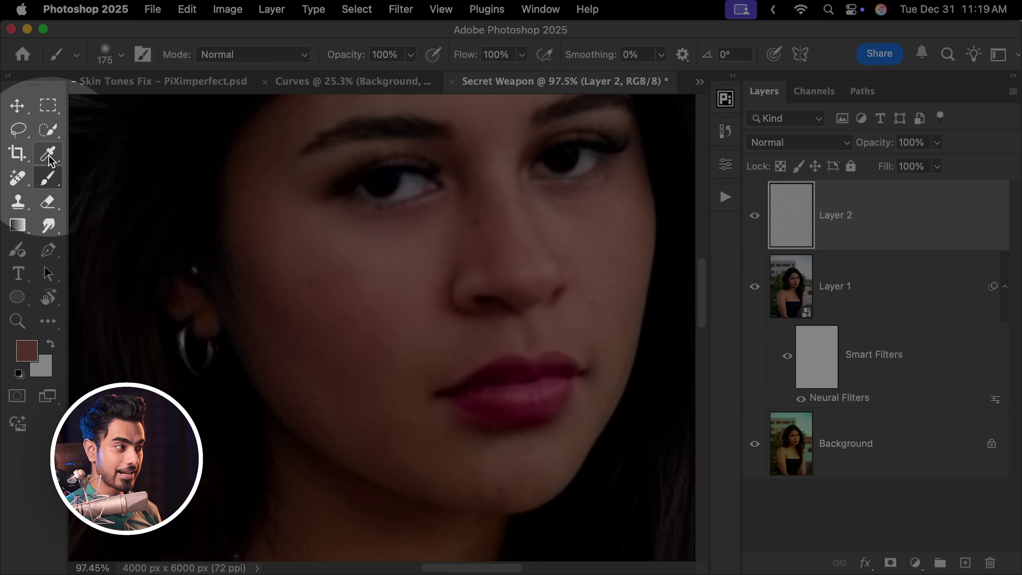
# Set the Eyedropper's sample size to 3 by 3 Average and return to the Brush tool.
pyautogui.click(48, 155)
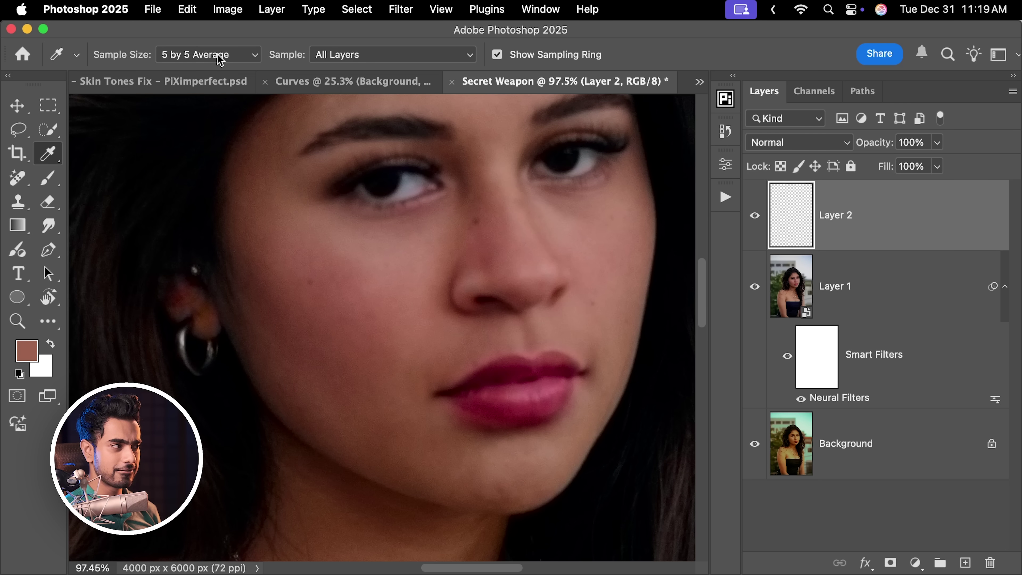
pyautogui.click(206, 56)
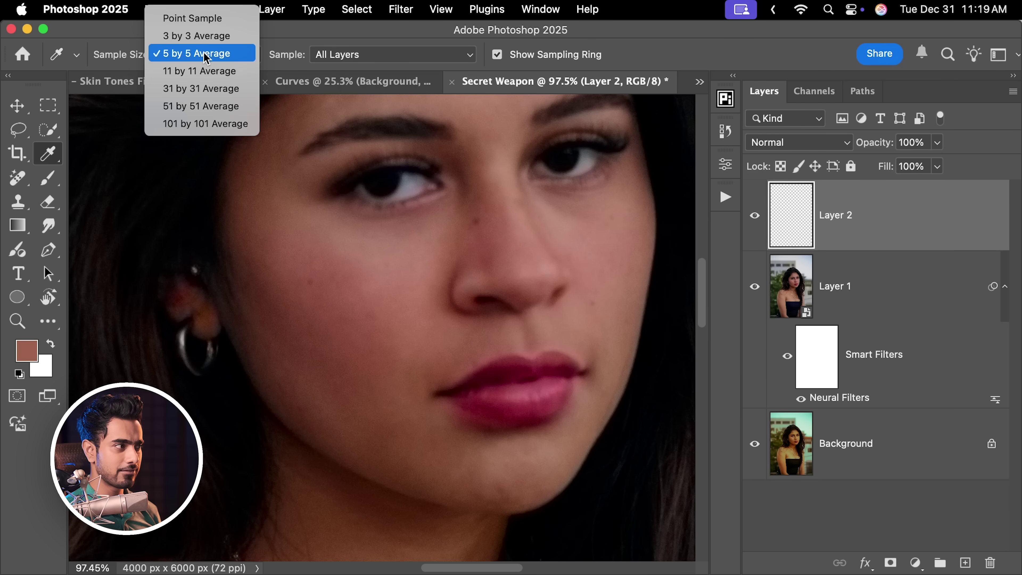
pyautogui.click(203, 36)
pyautogui.click(52, 181)
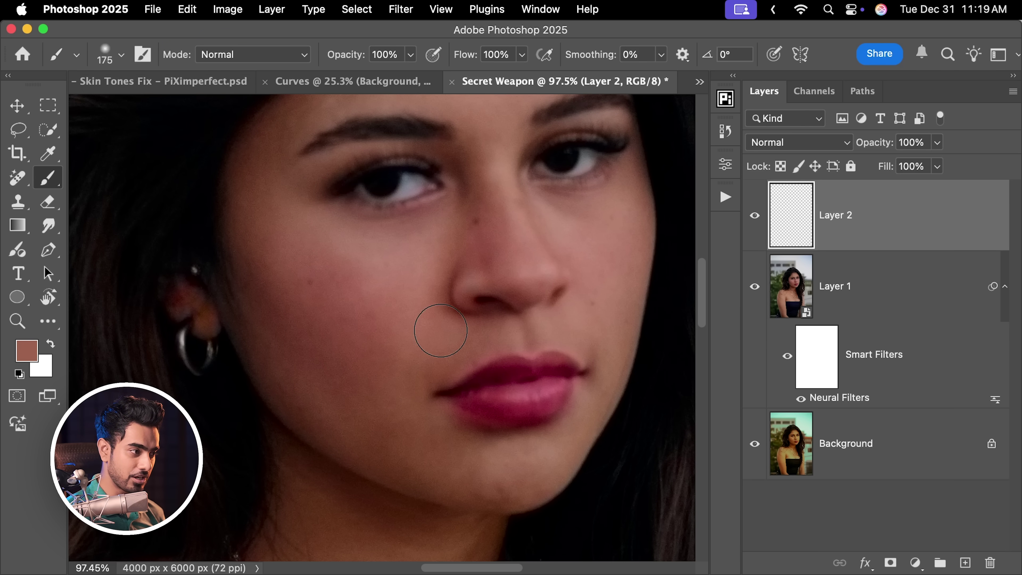
# Paint sampled skin color along the upper lip's outer edge with a size 45 brush, and set Layer 2's blend mode to Color.
pyautogui.press('alt')
pyautogui.keyDown('alt'); pyautogui.click(449, 348); pyautogui.keyUp('alt')
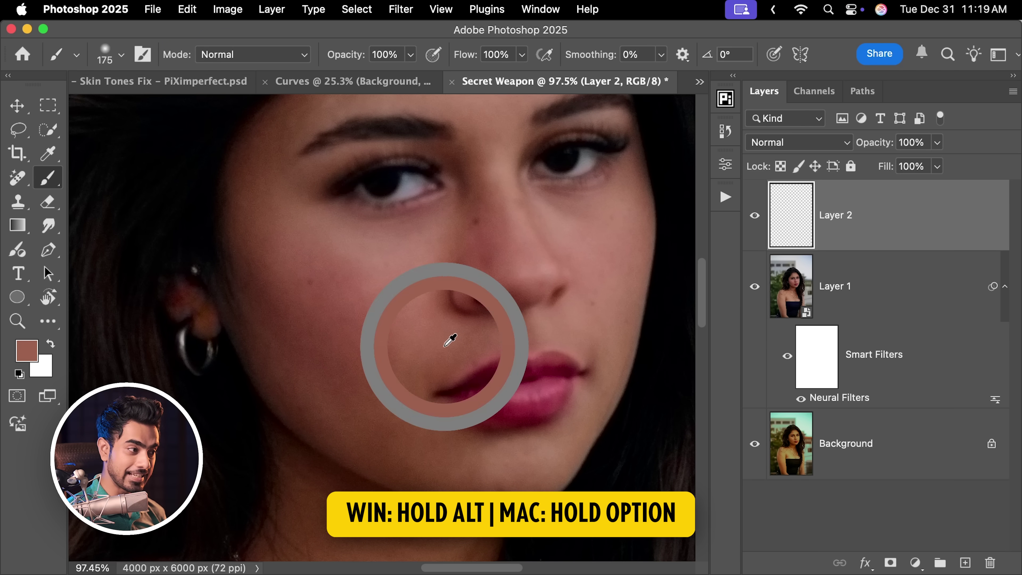
pyautogui.scroll(3, 470, 372)
pyautogui.press('[')
pyautogui.press('[')
pyautogui.press('[')
pyautogui.press('[')
pyautogui.press('[')
pyautogui.press('[')
pyautogui.press('[')
pyautogui.press('[')
pyautogui.press('[')
pyautogui.press('[')
pyautogui.press('[')
pyautogui.press('[')
pyautogui.press('[')
pyautogui.press('[')
pyautogui.press('[')
pyautogui.press('[')
pyautogui.press('[')
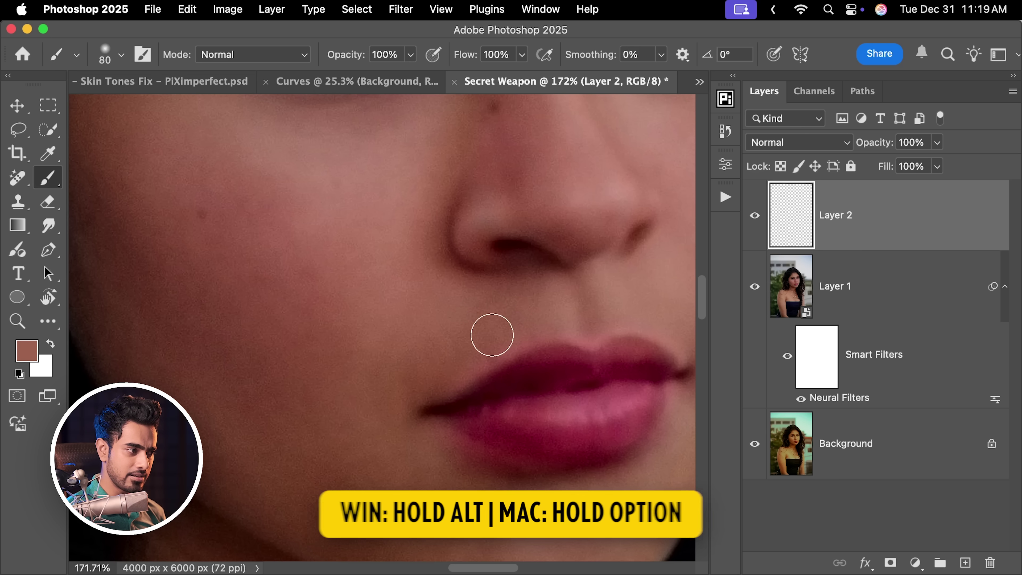
pyautogui.moveTo(475, 358); pyautogui.dragTo(430, 378)
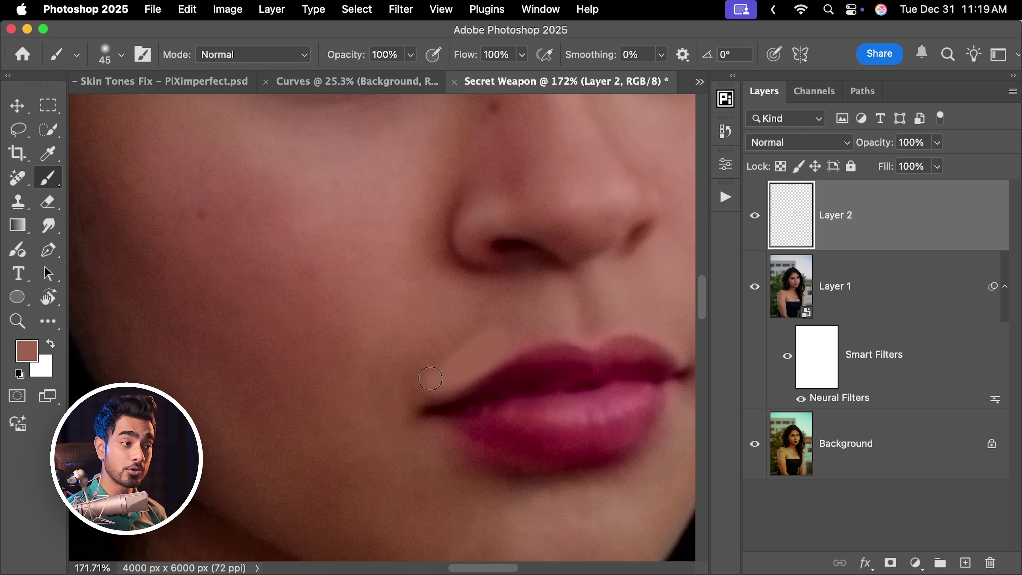
pyautogui.click(803, 150)
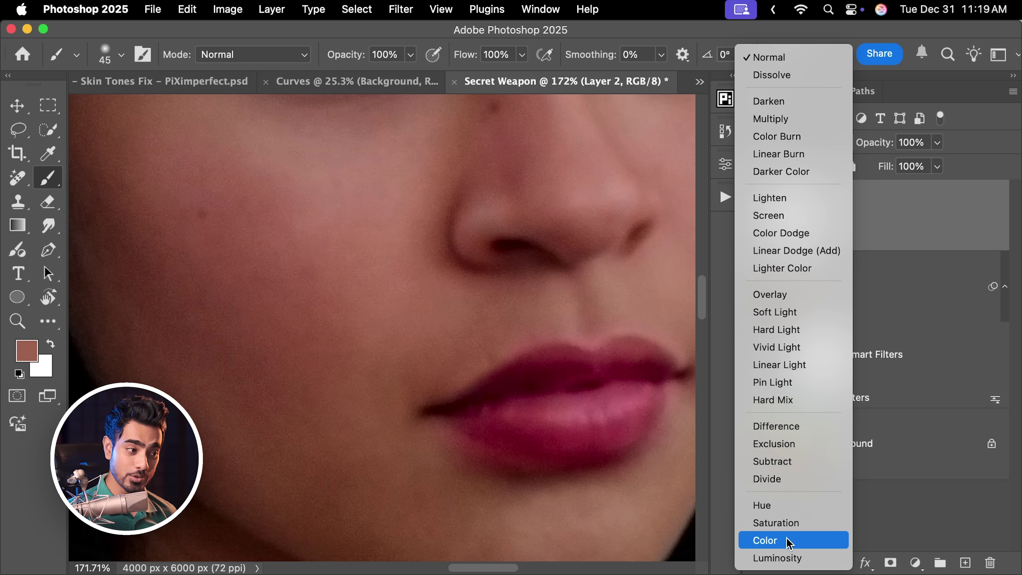
pyautogui.click(789, 542)
# Sample nearby skin and paint over the magenta spill above the middle and far side of the upper lip, enlarging the brush to 60.
pyautogui.hscroll(3, 439, 314)
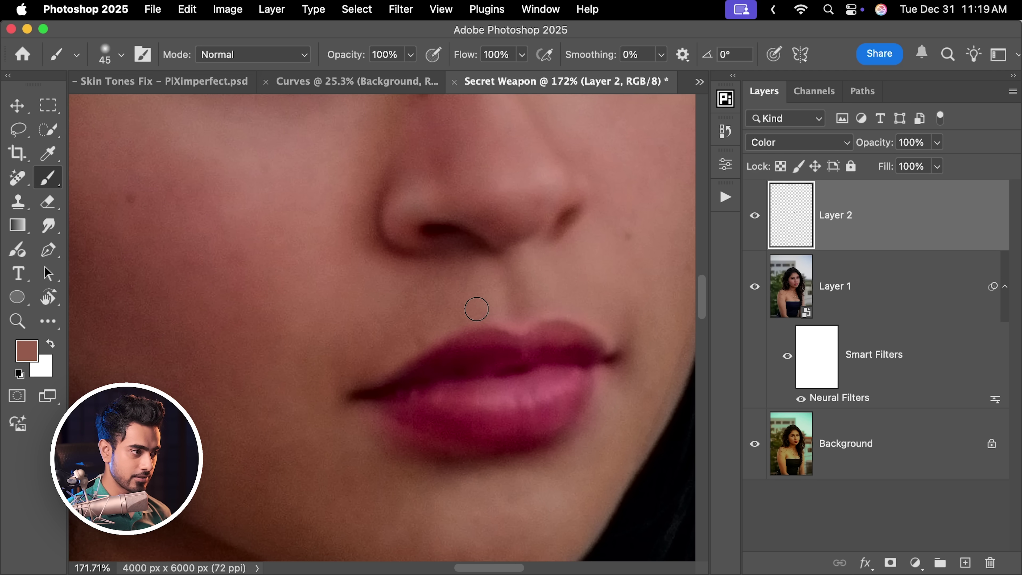
pyautogui.keyDown('alt'); pyautogui.click(496, 301); pyautogui.keyUp('alt')
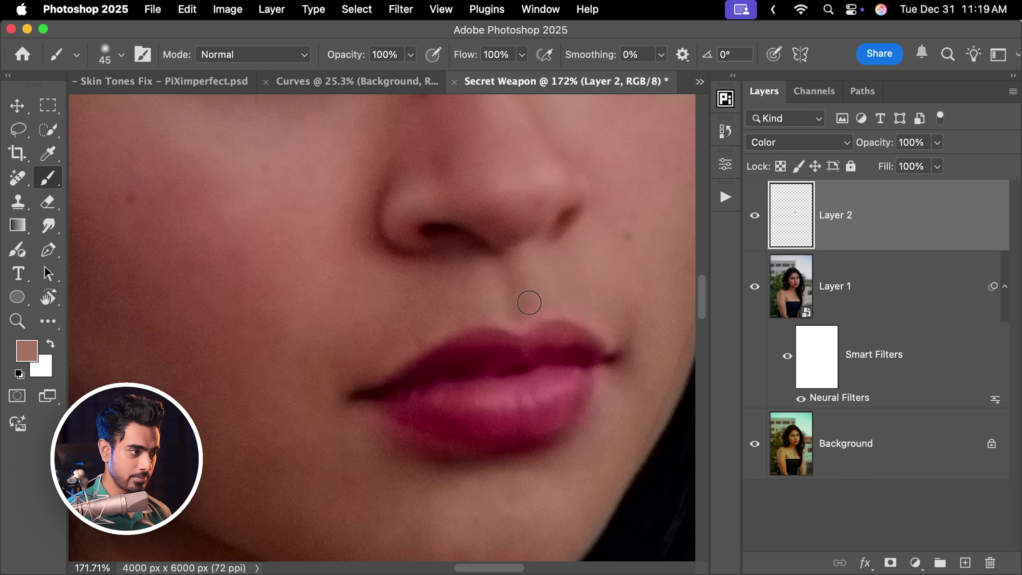
pyautogui.keyDown('alt'); pyautogui.click(528, 300); pyautogui.keyUp('alt')
pyautogui.scroll(-2, 533, 310)
pyautogui.press(']')
pyautogui.press(']')
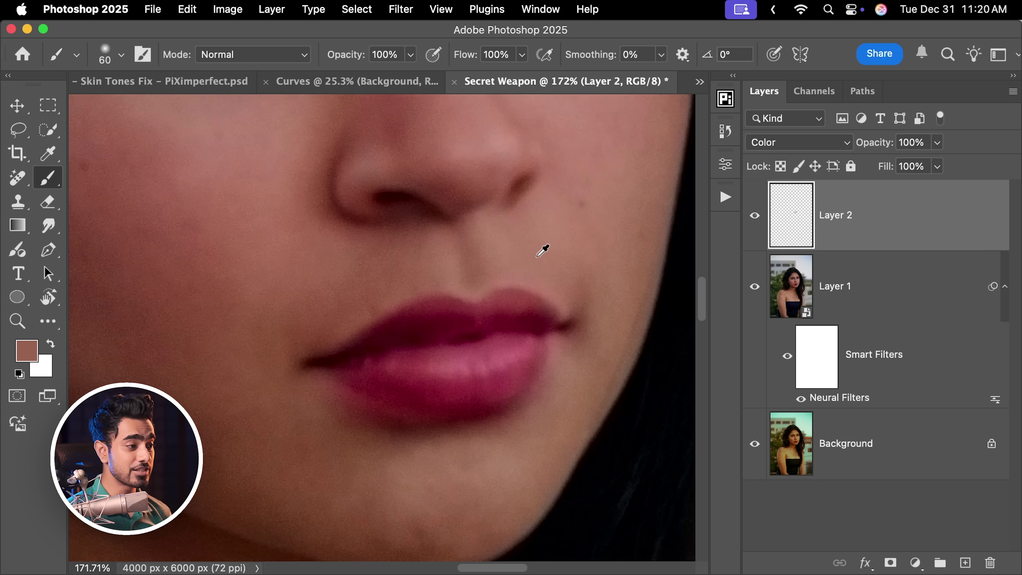
pyautogui.keyDown('alt'); pyautogui.click(543, 249); pyautogui.keyUp('alt')
# Paint resampled skin tones over the color spill beneath the lower lip, reducing the brush size to 50.
pyautogui.scroll(-3, 527, 258)
pyautogui.keyDown('alt'); pyautogui.click(342, 335); pyautogui.keyUp('alt')
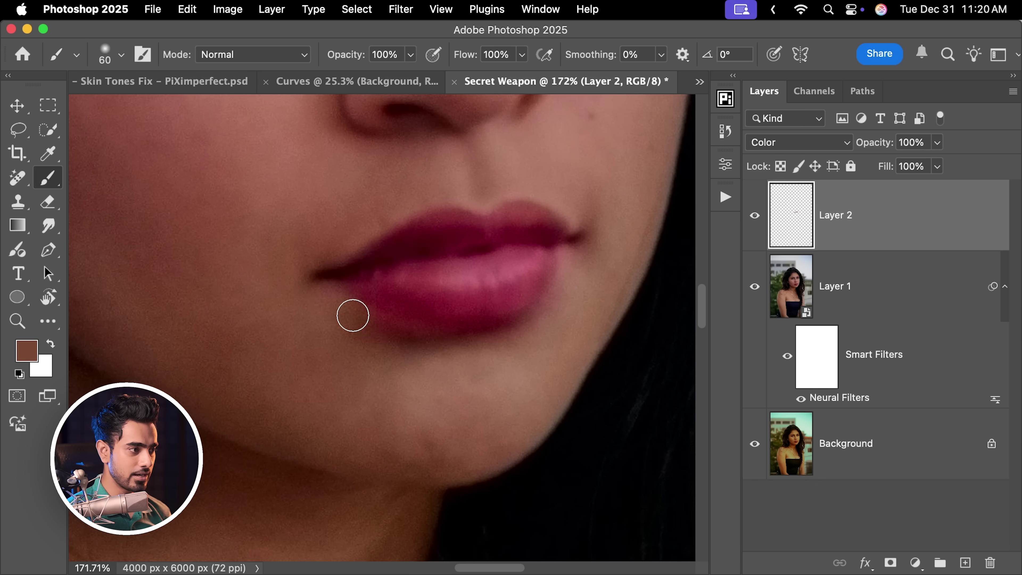
pyautogui.hscroll(2, 503, 322)
pyautogui.keyDown('alt'); pyautogui.click(539, 309); pyautogui.keyUp('alt')
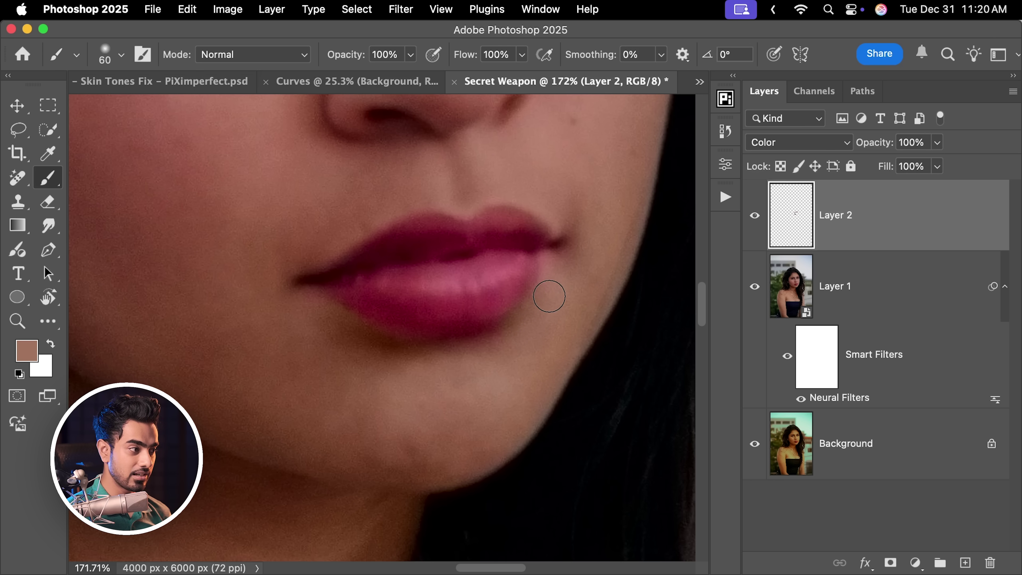
pyautogui.keyDown('alt'); pyautogui.click(374, 328); pyautogui.keyUp('alt')
pyautogui.press('[')
pyautogui.keyDown('alt'); pyautogui.click(504, 346); pyautogui.keyUp('alt')
pyautogui.keyDown('alt'); pyautogui.click(388, 346); pyautogui.keyUp('alt')
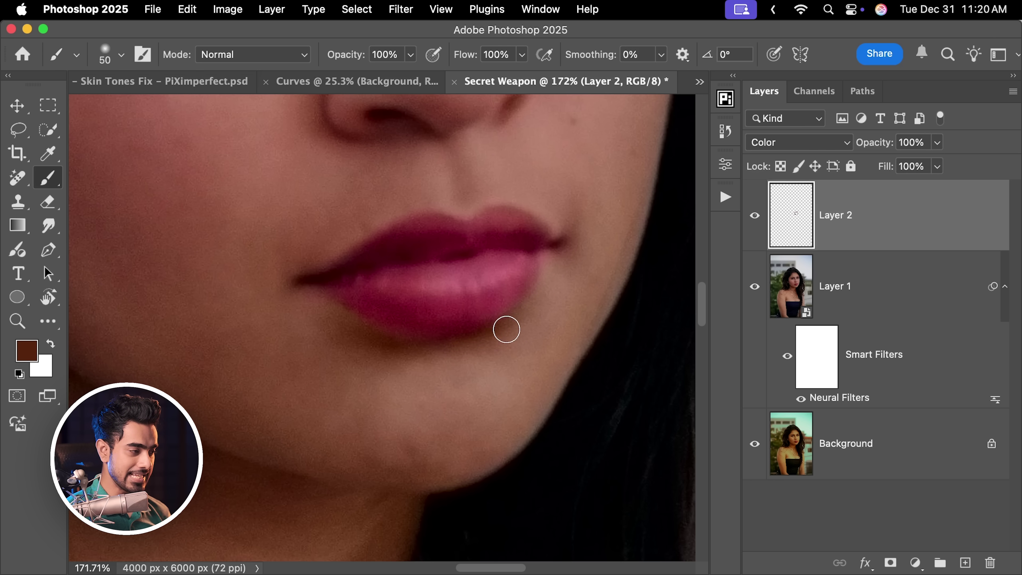
# Sample the cheek beside the far mouth corner and paint that skin tone down around the corner toward the chin.
pyautogui.scroll(2, 515, 349)
pyautogui.hscroll(2, 515, 349)
pyautogui.keyDown('alt'); pyautogui.click(520, 277); pyautogui.keyUp('alt')
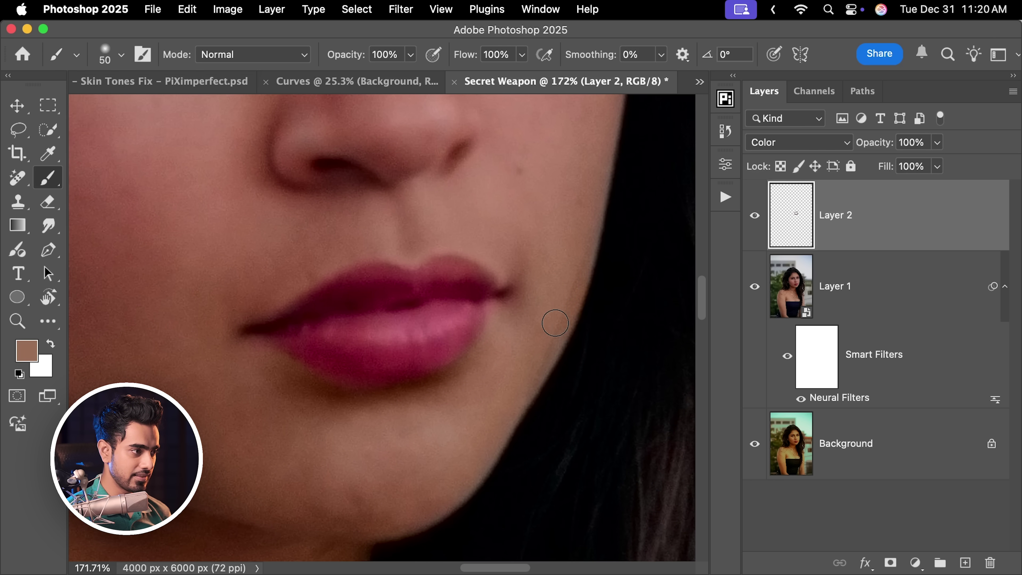
pyautogui.moveTo(534, 255); pyautogui.dragTo(468, 377)
# Examine the face, shoulder, arm and chest for remaining skin color inconsistencies.
pyautogui.scroll(3, 499, 317)
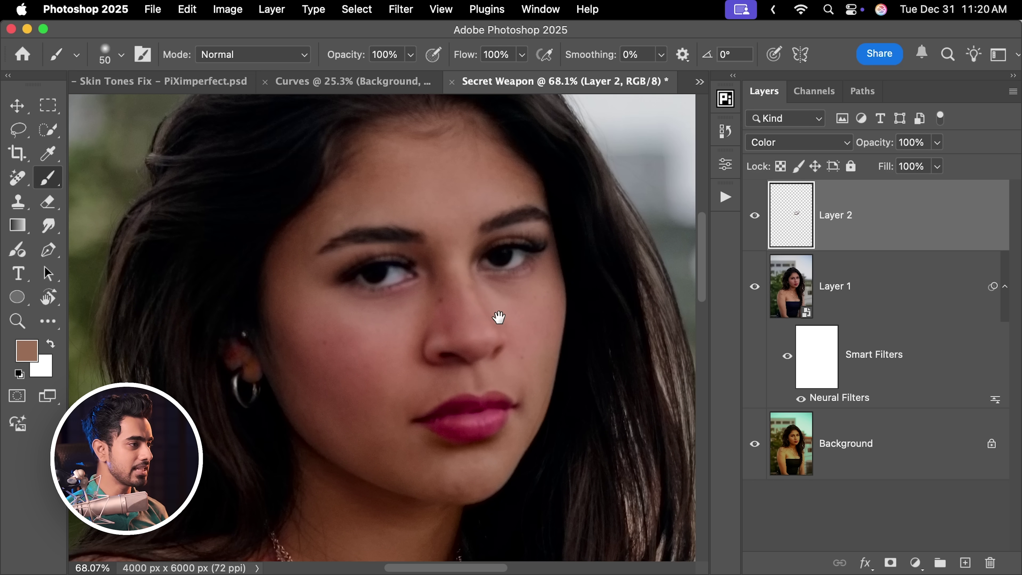
pyautogui.scroll(-5, 551, 335)
pyautogui.scroll(4, 485, 343)
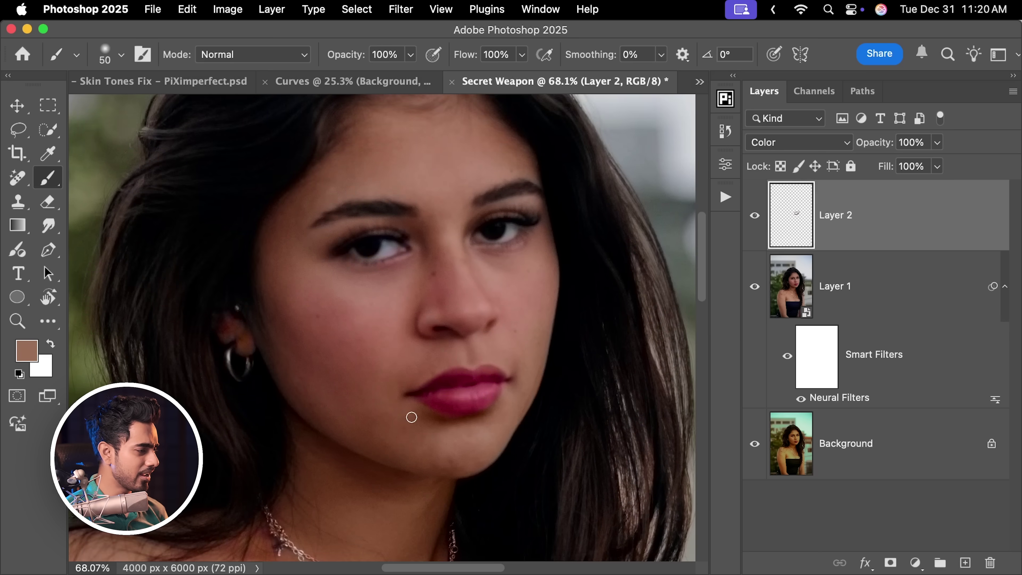
pyautogui.moveTo(411, 418); pyautogui.dragTo(469, 242)
pyautogui.hscroll(-8, 471, 261)
pyautogui.scroll(-4, 475, 299)
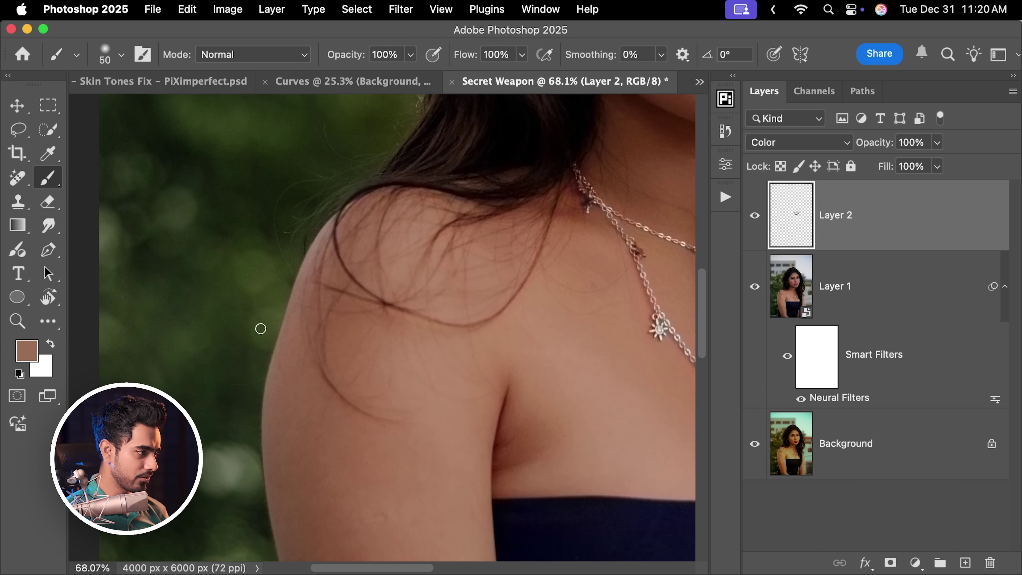
pyautogui.hscroll(5, 269, 438)
pyautogui.scroll(4, 418, 272)
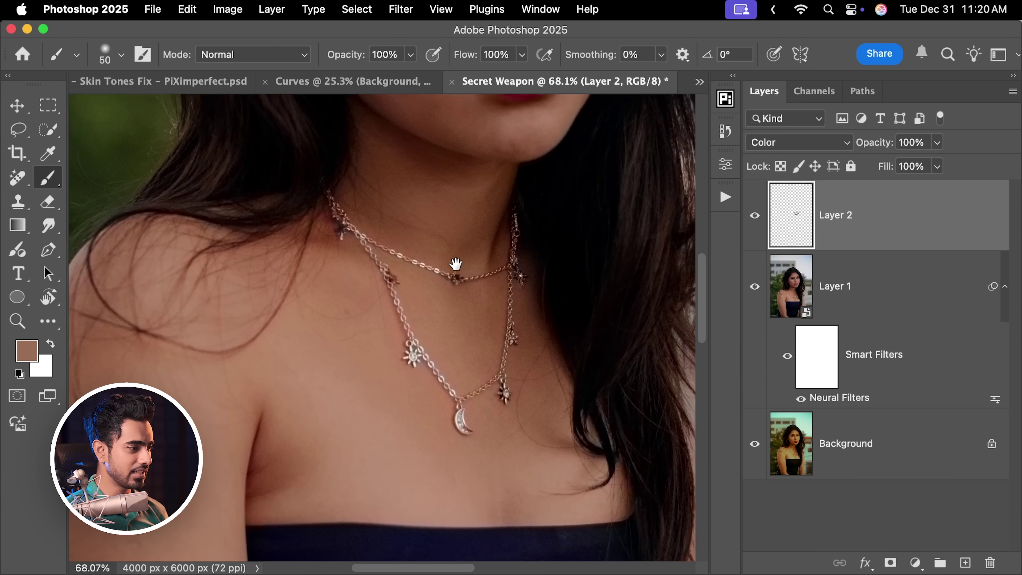
pyautogui.scroll(-3, 429, 275)
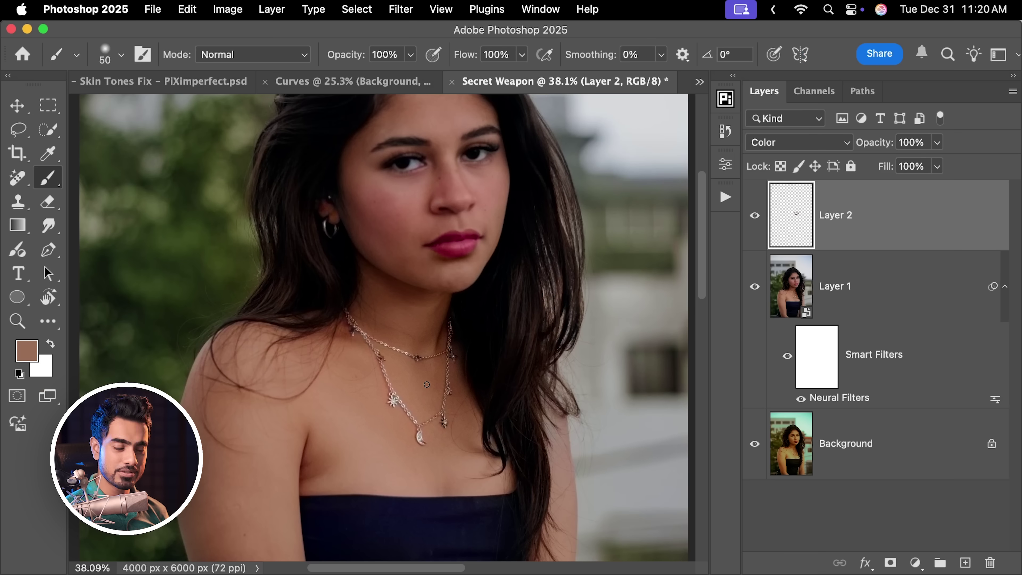
# Sample skin from the chest, enlarge the brush to 600, and paint that color over the chest around the necklace on Layer 2.
pyautogui.keyDown('alt'); pyautogui.click(351, 413); pyautogui.keyUp('alt')
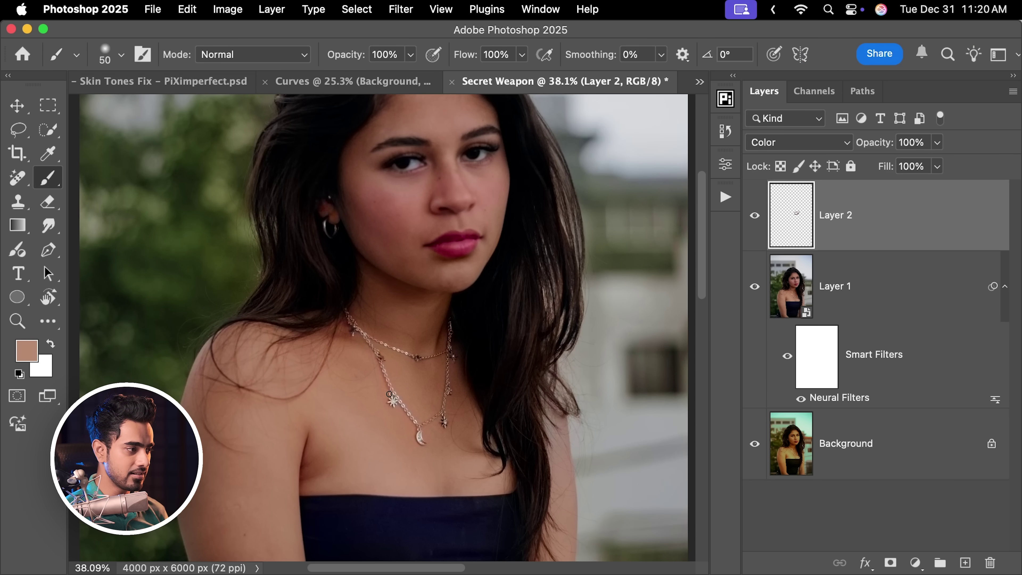
pyautogui.press(']')
pyautogui.press(']')
pyautogui.press(']')
pyautogui.press(']')
pyautogui.press(']')
pyautogui.press(']')
pyautogui.press(']')
pyautogui.press(']')
pyautogui.press(']')
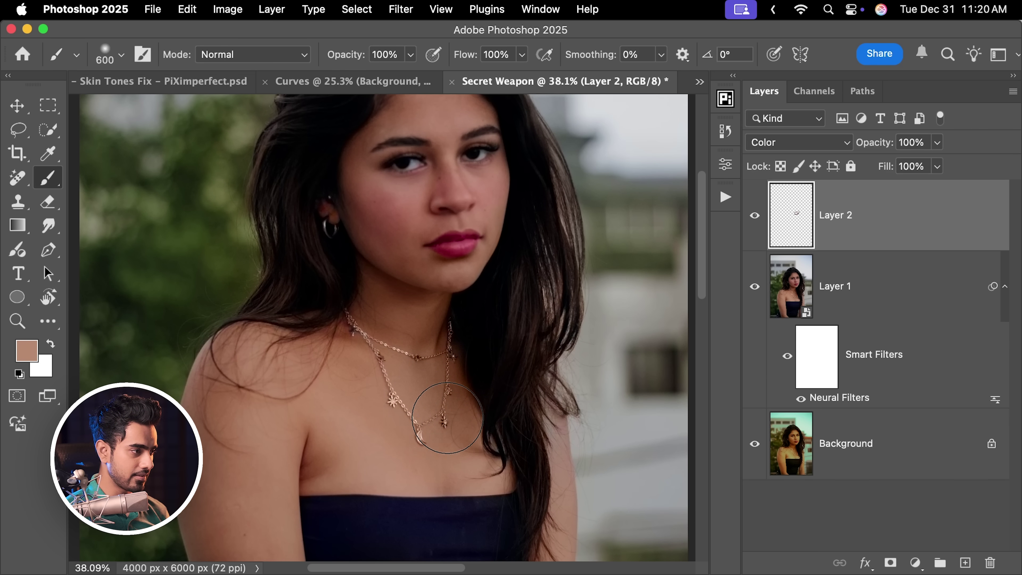
pyautogui.moveTo(439, 401)
pyautogui.mouseDown()
pyautogui.moveTo(358, 358)
pyautogui.moveTo(433, 417)
pyautogui.mouseUp()
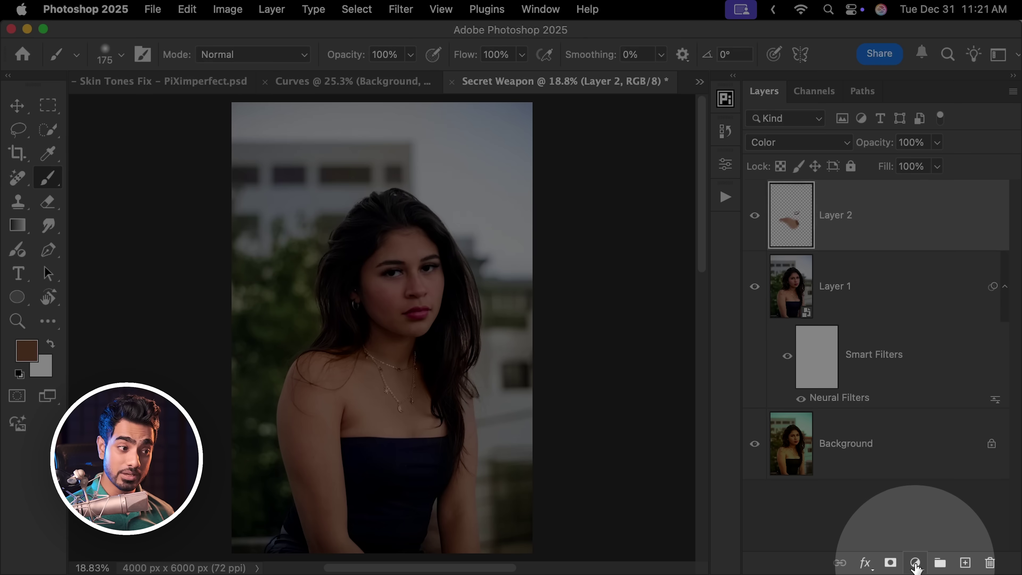
# Add a Curves adjustment layer on top and move its white point inward to brighten the portrait.
pyautogui.click(916, 565)
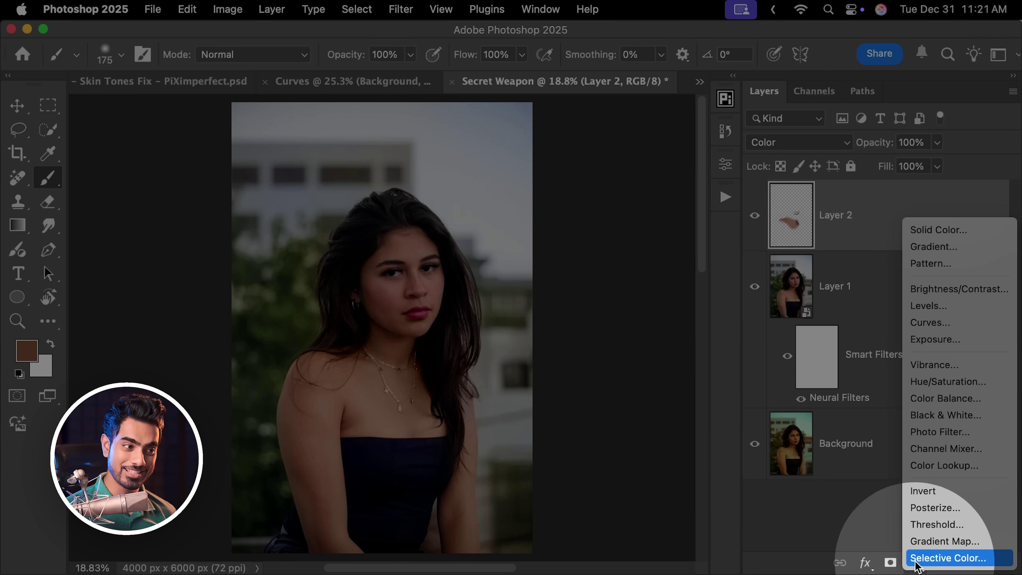
pyautogui.click(951, 323)
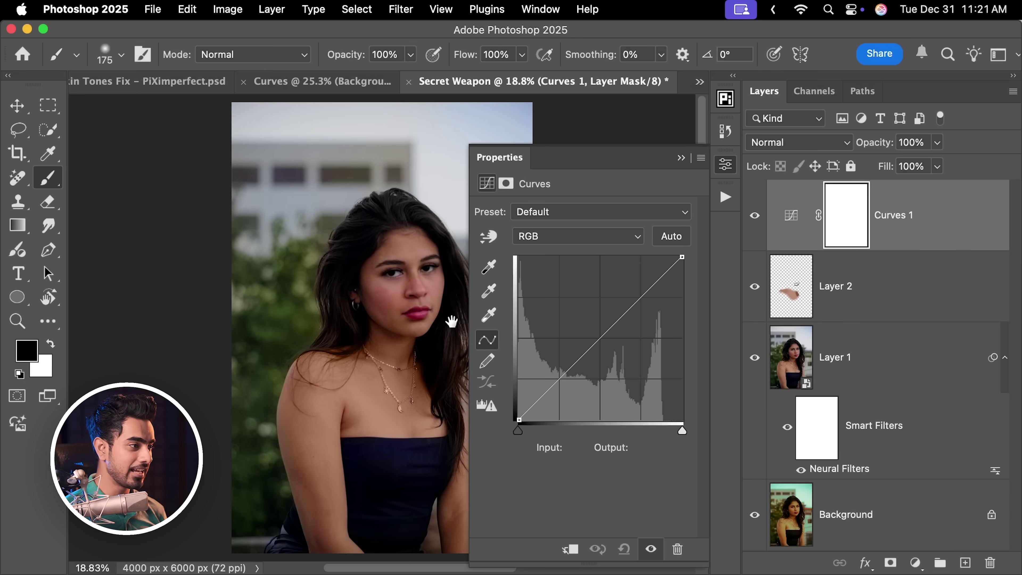
pyautogui.moveTo(386, 310); pyautogui.dragTo(309, 308)
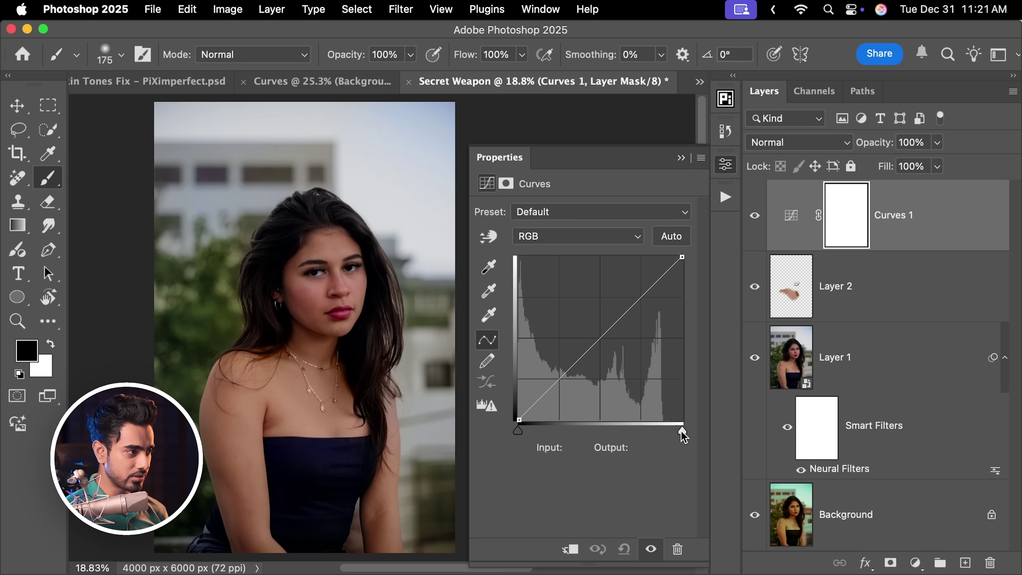
pyautogui.moveTo(682, 431); pyautogui.dragTo(653, 429)
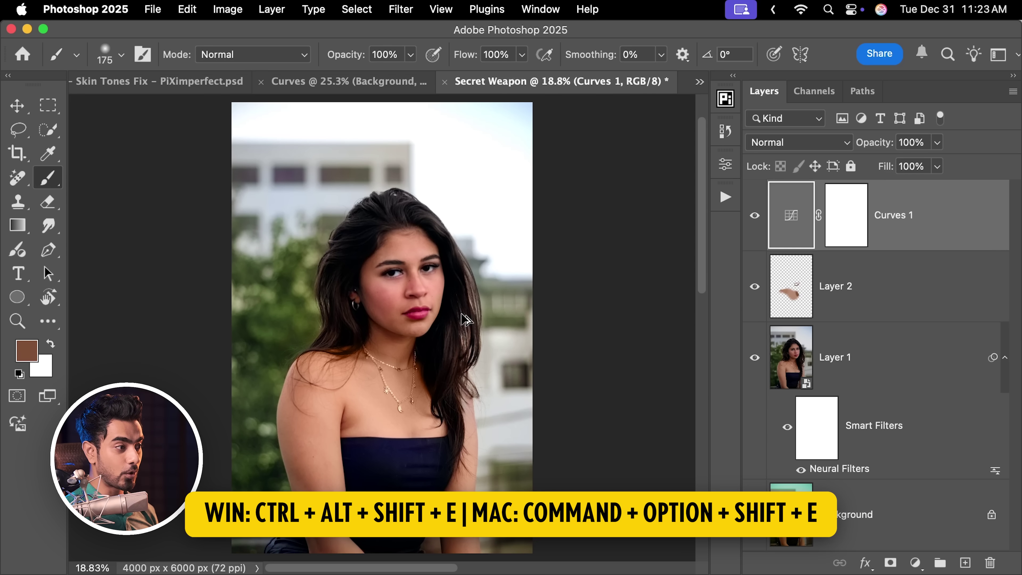
# Stamp all visible layers into a new layer on top and convert it for smart filters.
pyautogui.press('super+alt+shift+e')
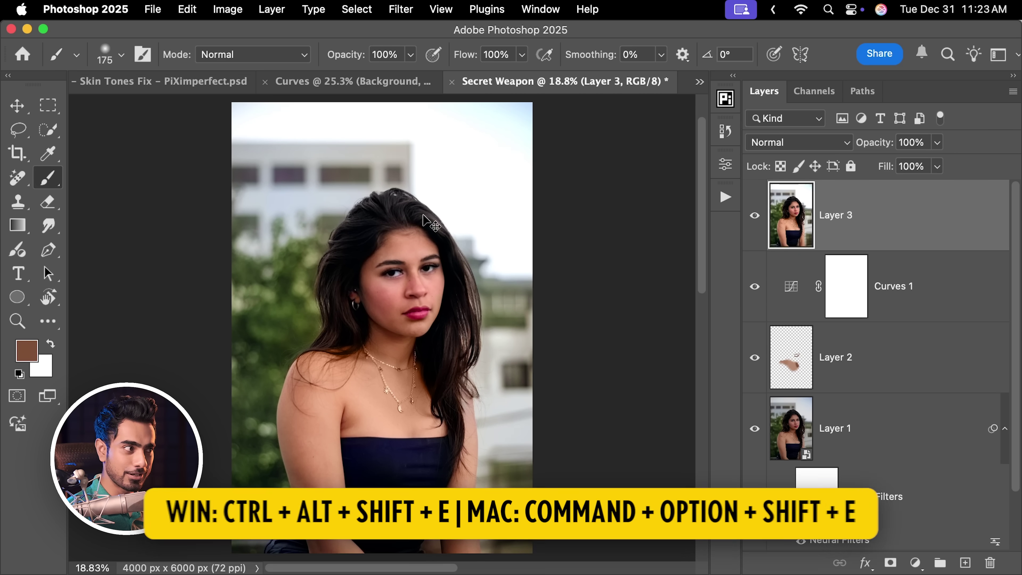
pyautogui.scroll(2, 422, 166)
pyautogui.click(400, 11)
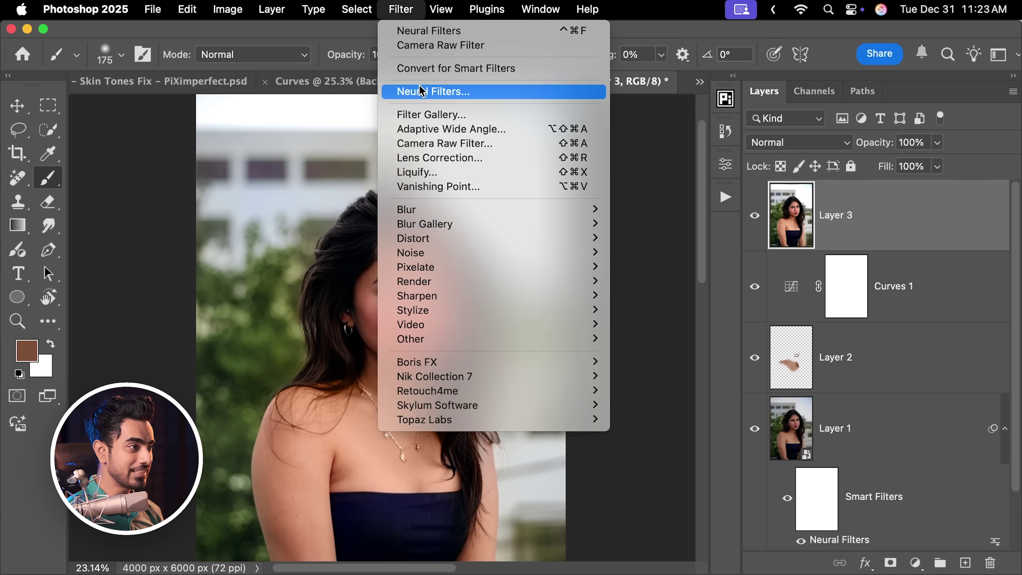
pyautogui.click(437, 68)
pyautogui.click(492, 255)
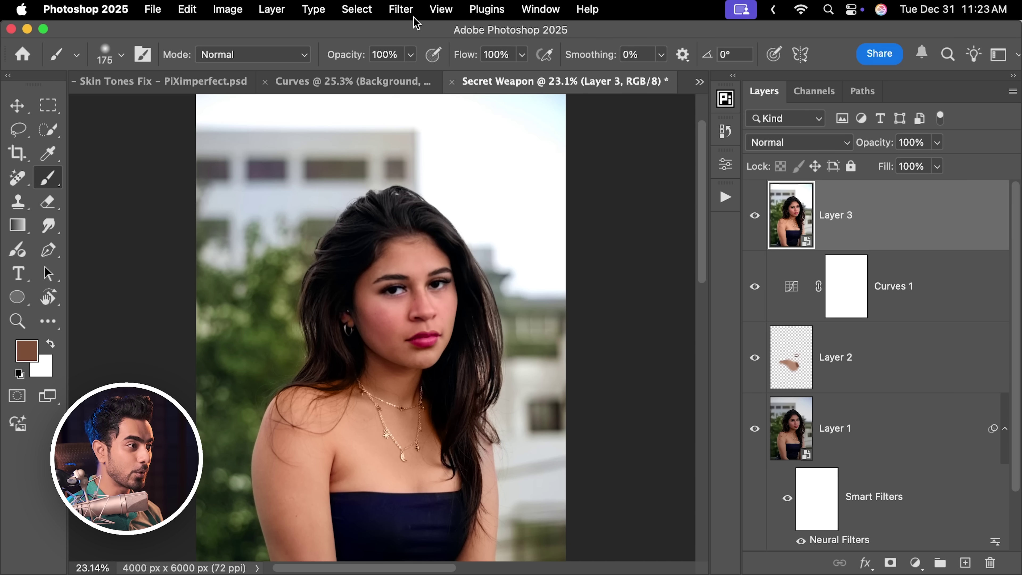
# Open the Camera Raw filter on Layer 3 and sample the dark reddish-brown tone beside the neck as a Point Color in the Color Mixer.
pyautogui.click(400, 10)
pyautogui.click(439, 143)
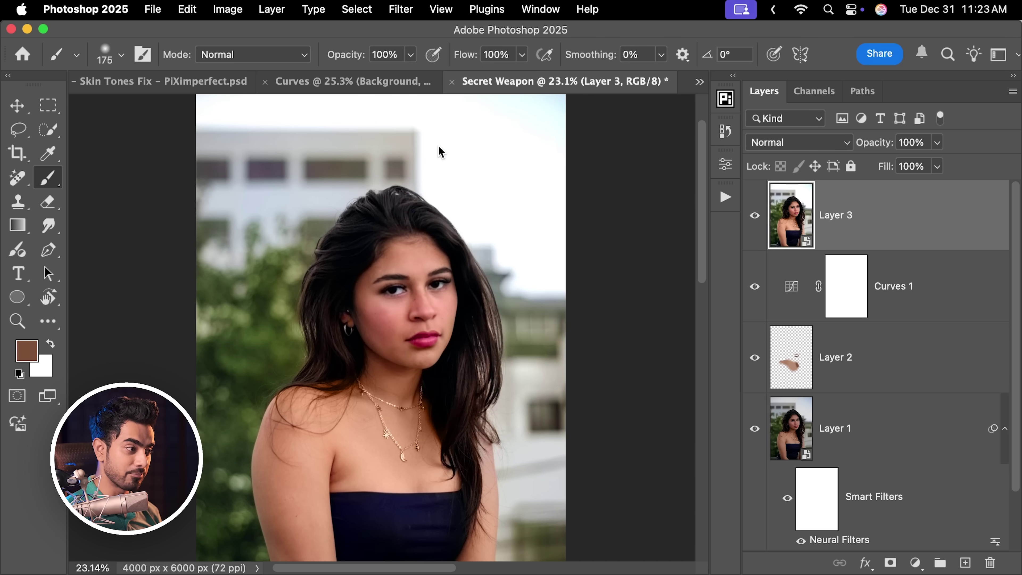
pyautogui.moveTo(399, 296); pyautogui.dragTo(418, 296)
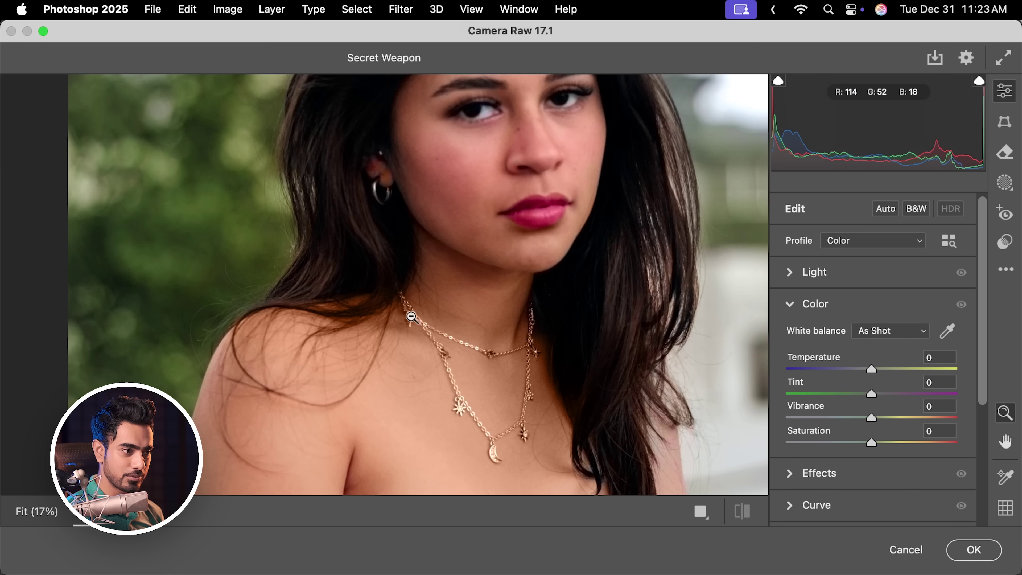
pyautogui.moveTo(987, 312); pyautogui.dragTo(979, 467)
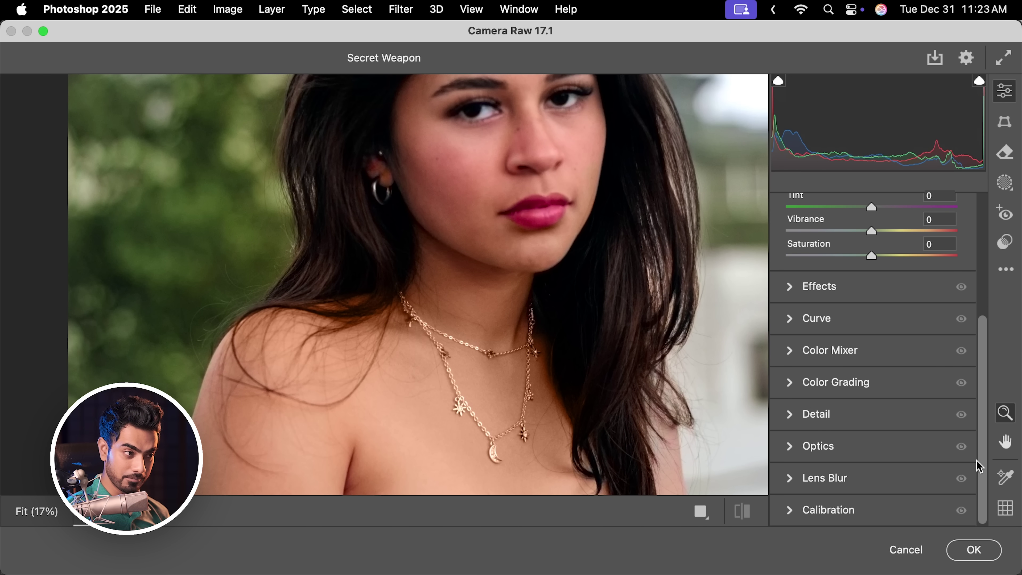
pyautogui.click(802, 354)
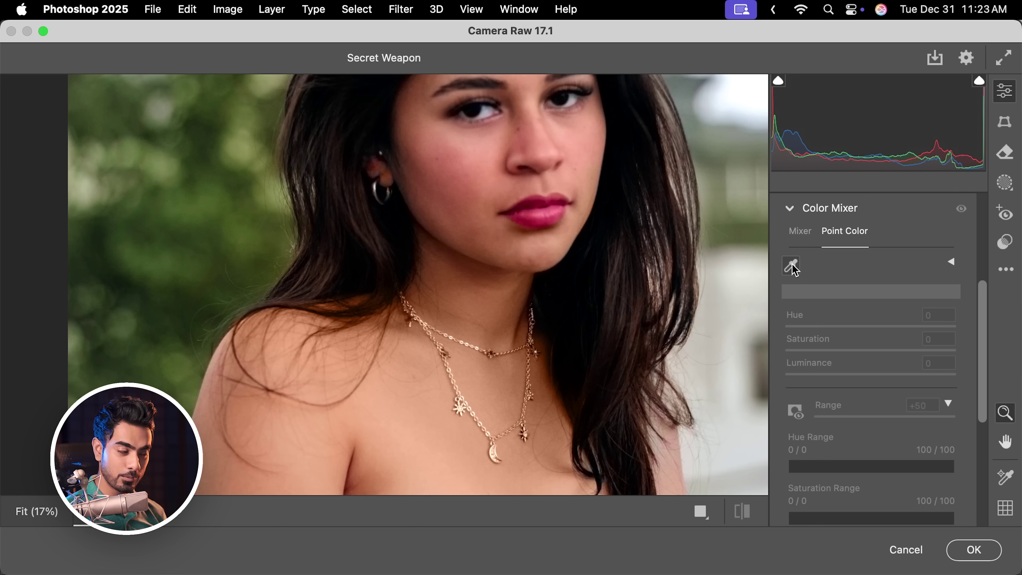
pyautogui.click(790, 266)
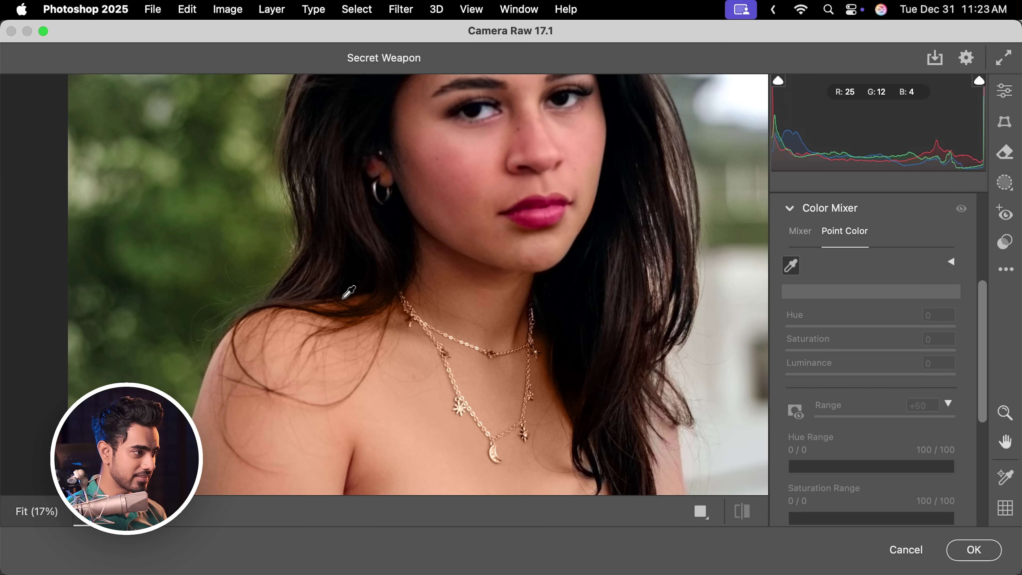
pyautogui.click(545, 361)
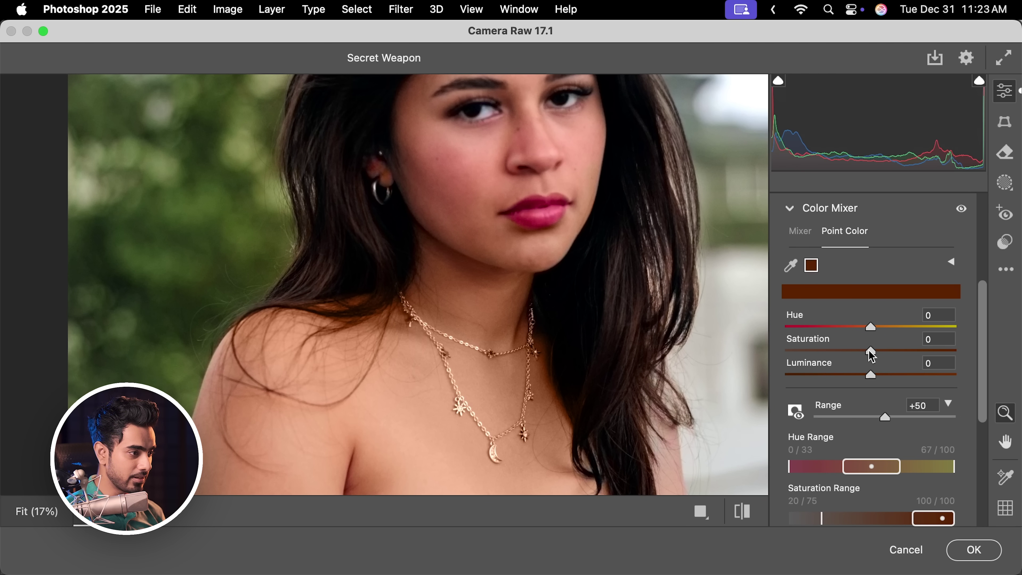
# Set the sampled color's Saturation to -22, Hue to +5 and Luminance to +39, and narrow its Range to +14 while visualizing the affected areas.
pyautogui.moveTo(869, 351); pyautogui.dragTo(836, 350)
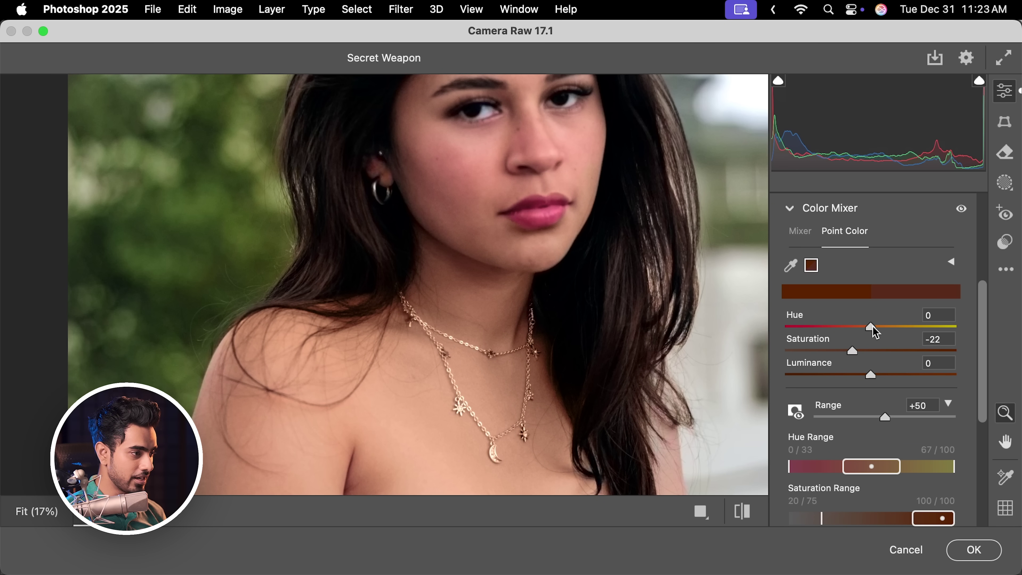
pyautogui.moveTo(885, 328); pyautogui.dragTo(876, 328)
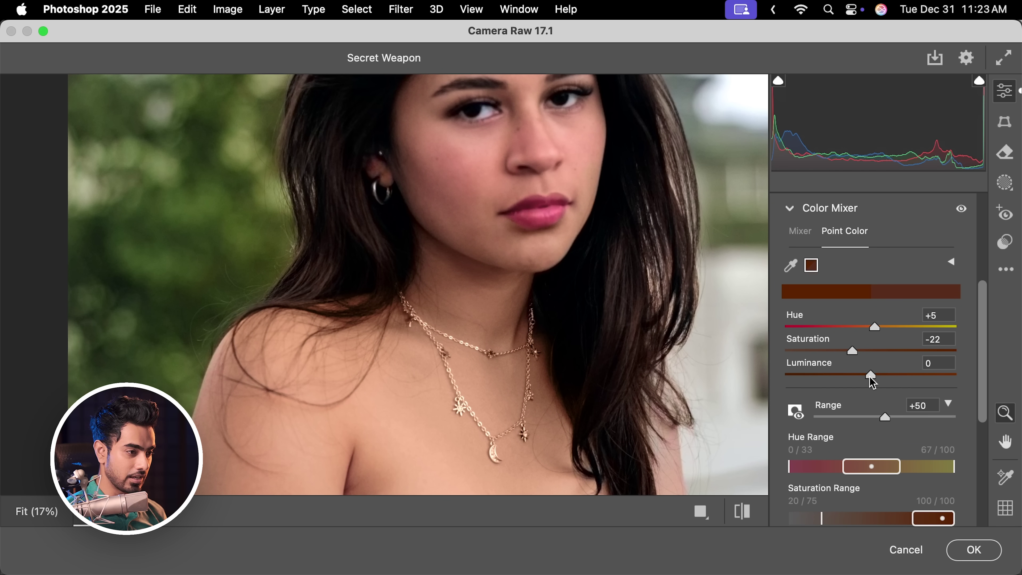
pyautogui.moveTo(864, 375); pyautogui.dragTo(903, 374)
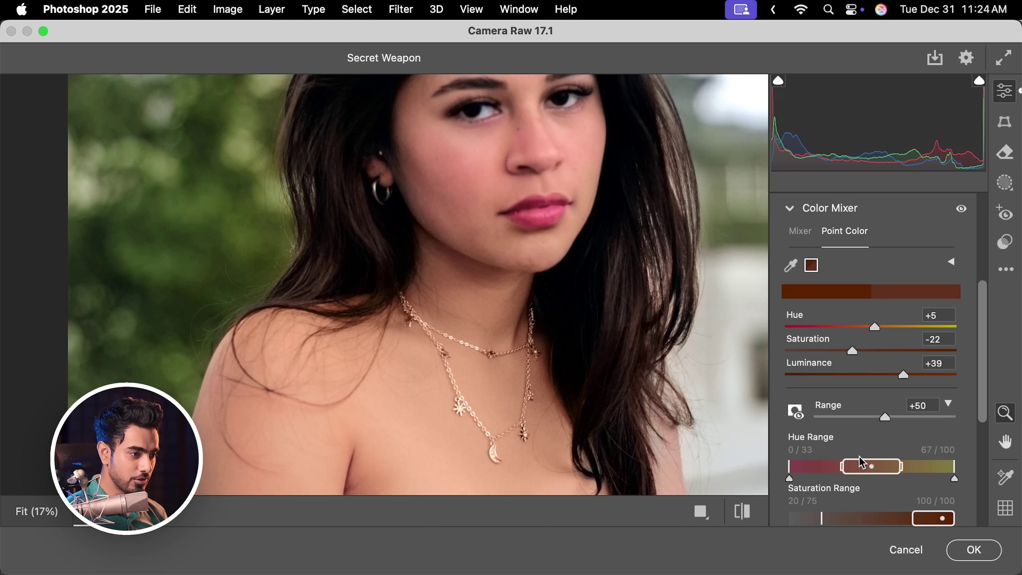
pyautogui.click(797, 414)
pyautogui.moveTo(886, 417); pyautogui.dragTo(827, 420)
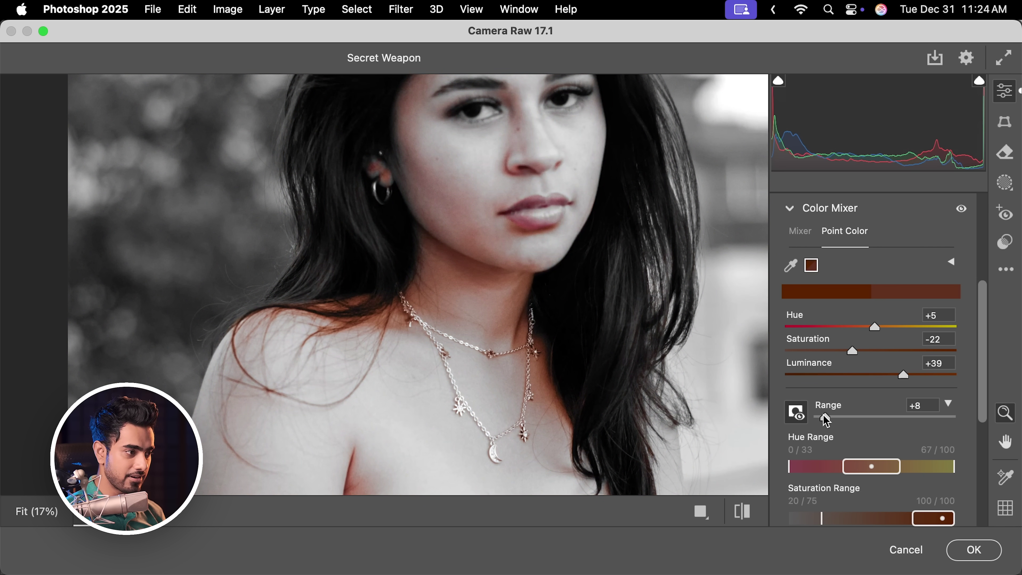
pyautogui.click(799, 414)
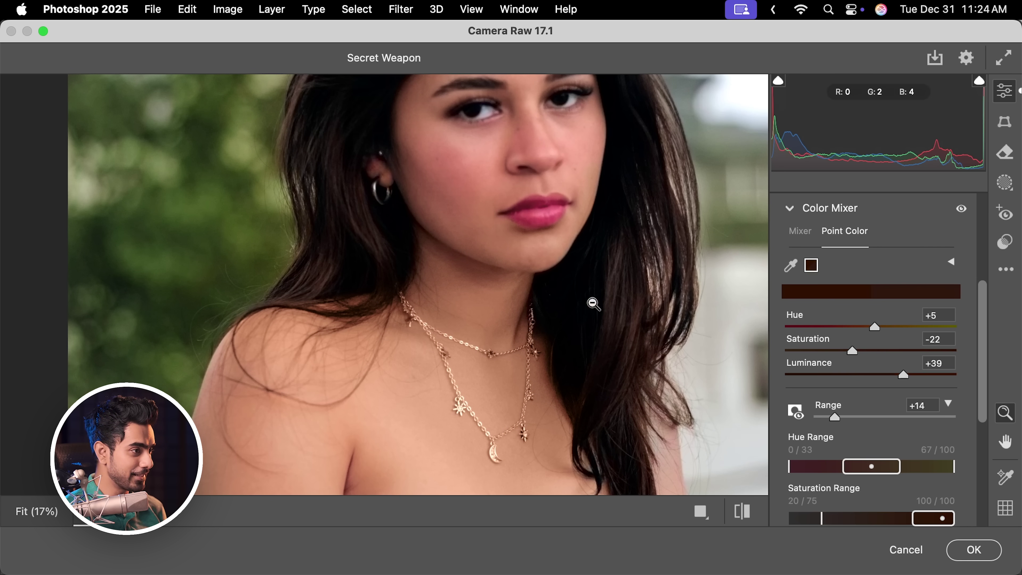
# Compare the portrait without the point color sample, restore the sample, and apply the Camera Raw filter.
pyautogui.scroll(-3, 559, 276)
pyautogui.press('Delete')
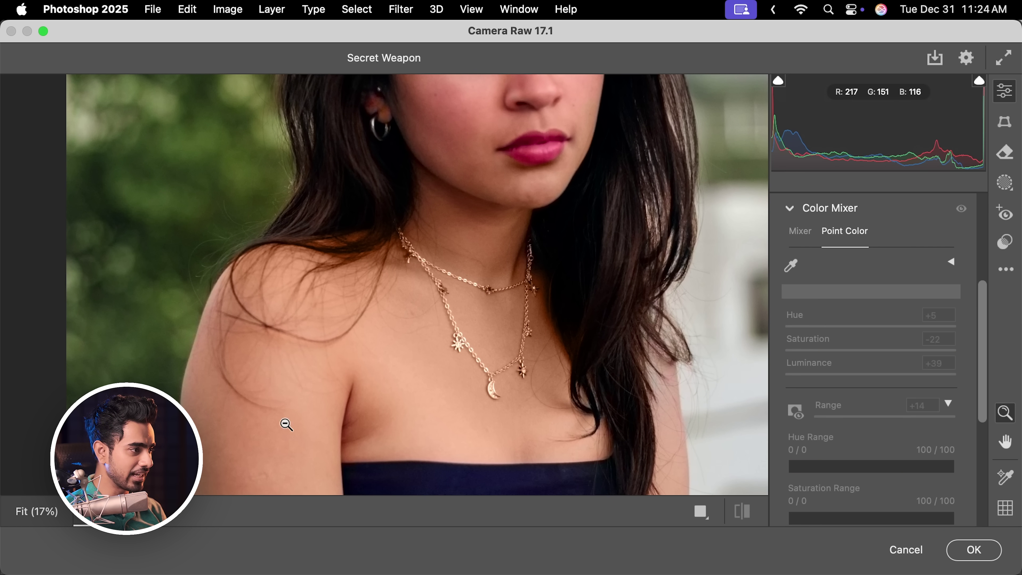
pyautogui.press('super+z')
pyautogui.scroll(6, 547, 205)
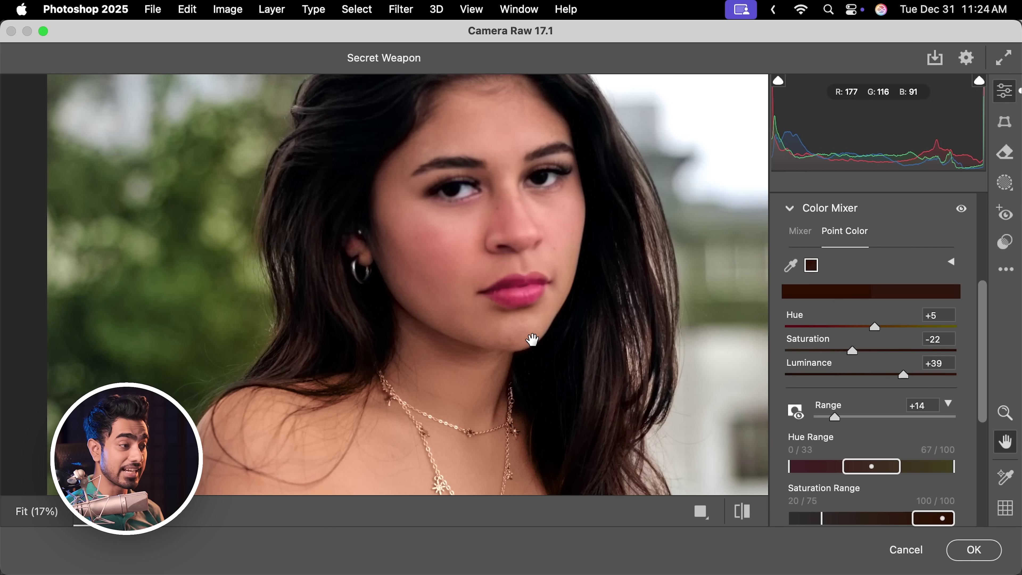
pyautogui.click(974, 550)
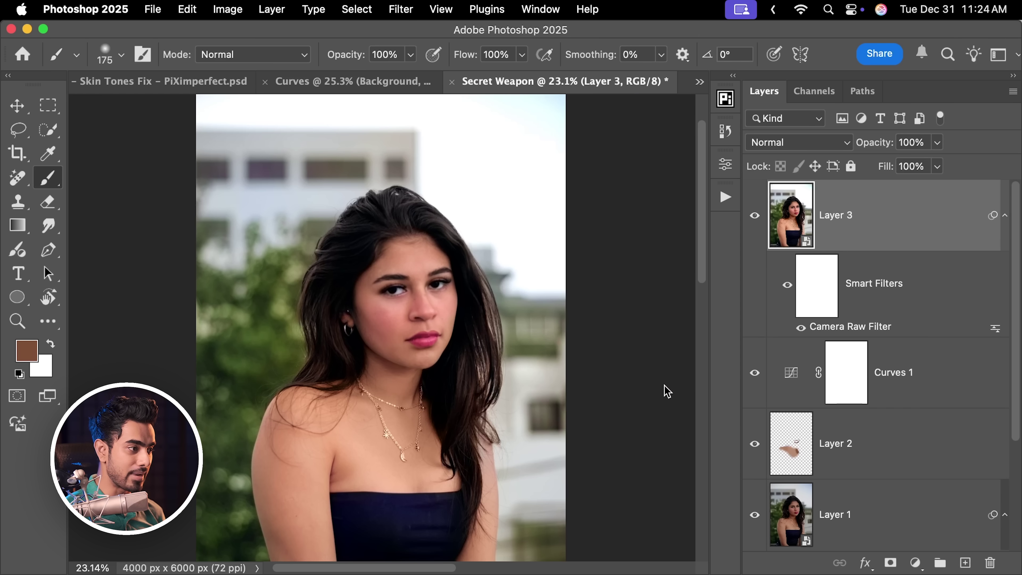
# Compare the portrait with and without Layer 3 and reduce that layer's opacity to 60%.
pyautogui.moveTo(481, 320); pyautogui.dragTo(508, 322)
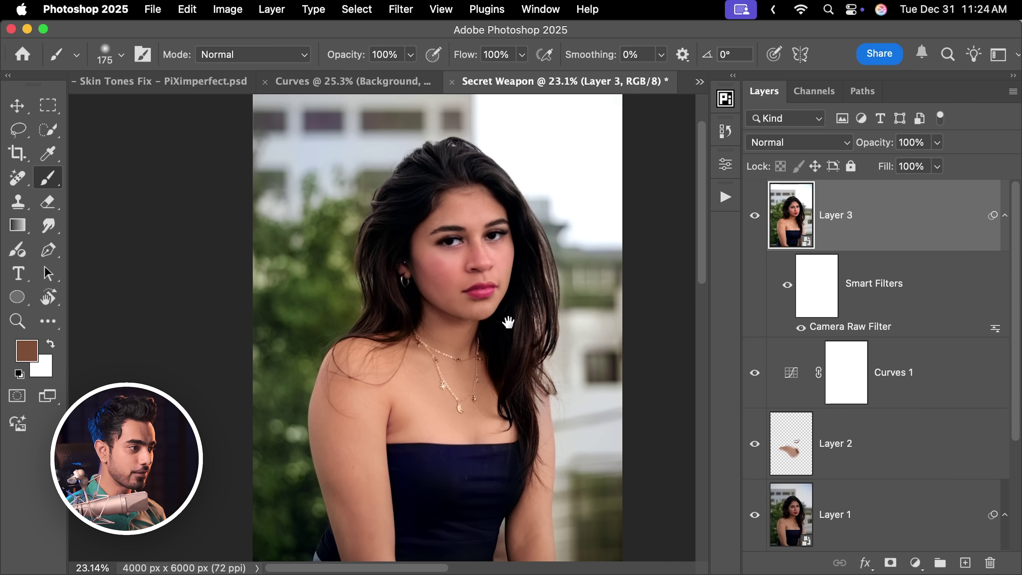
pyautogui.click(755, 219)
pyautogui.click(755, 219)
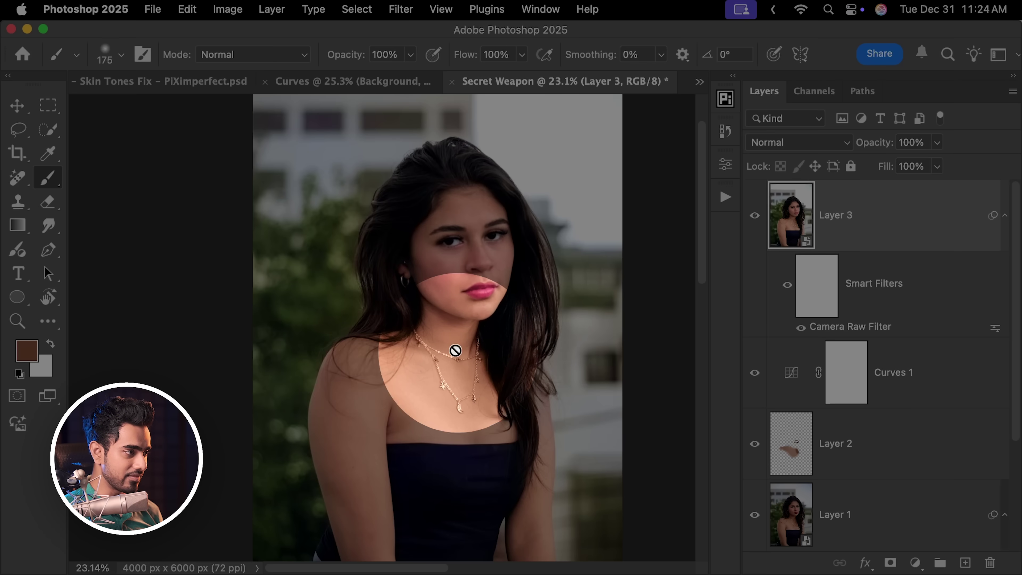
pyautogui.scroll(-2, 400, 181)
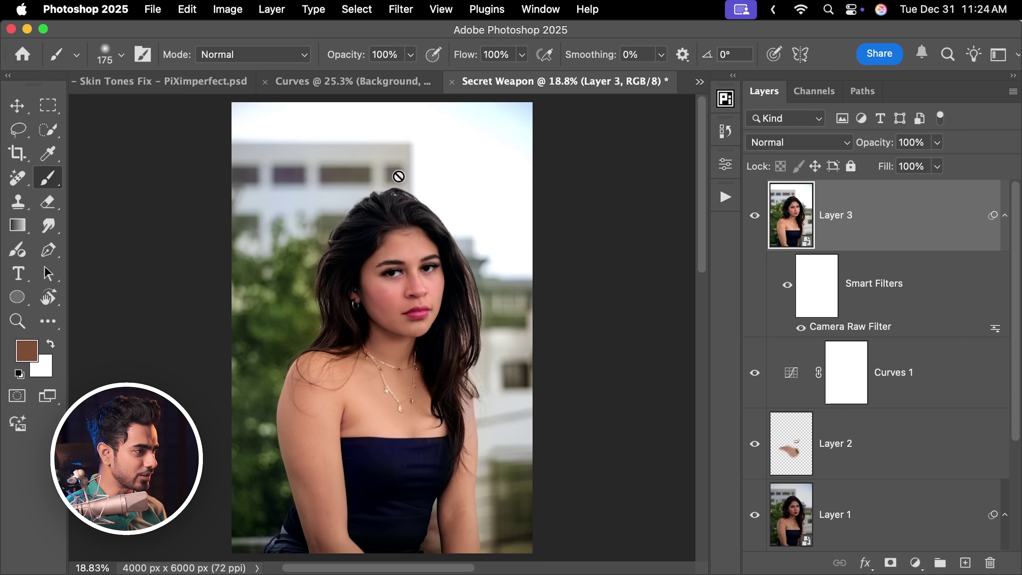
pyautogui.click(760, 223)
pyautogui.click(763, 221)
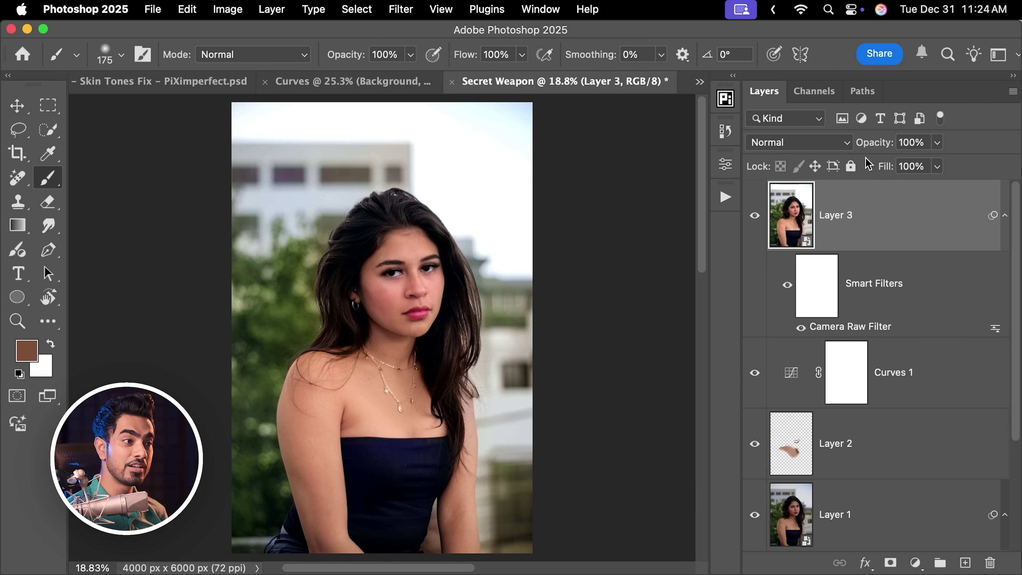
pyautogui.moveTo(763, 142); pyautogui.dragTo(860, 149)
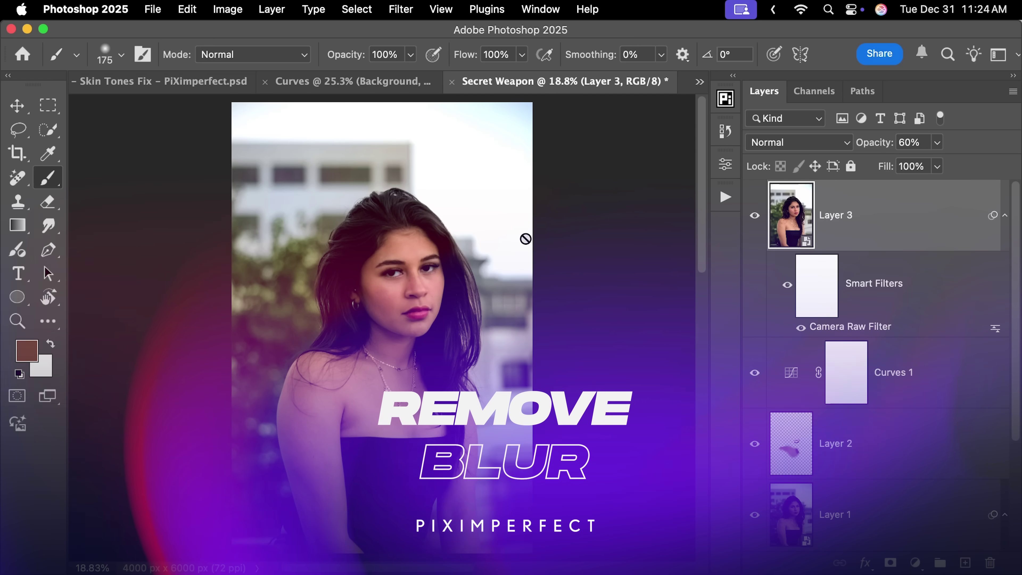
pyautogui.moveTo(411, 291)
pyautogui.mouseDown()
pyautogui.moveTo(470, 268)
pyautogui.moveTo(500, 312)
pyautogui.mouseUp()
pyautogui.press('super+0')
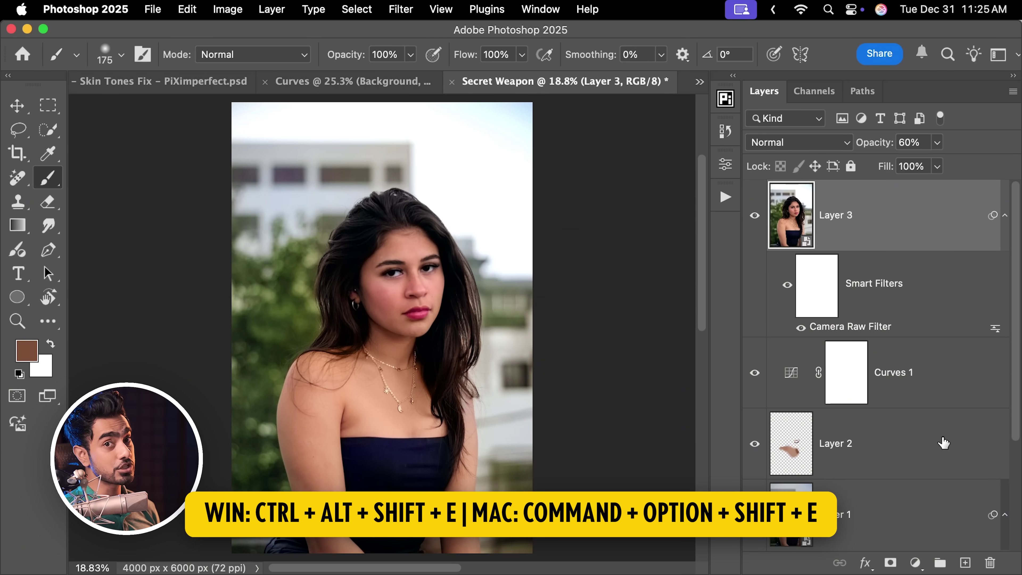
# Stamp all visible layers into a new layer above Layer 3 and convert it for smart filters.
pyautogui.press('super+alt+shift+e')
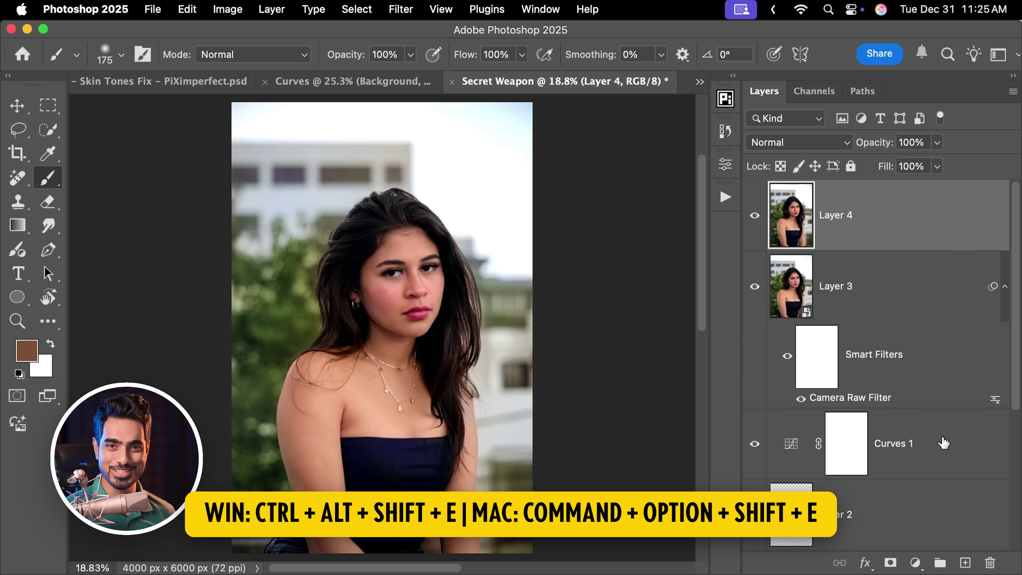
pyautogui.click(400, 9)
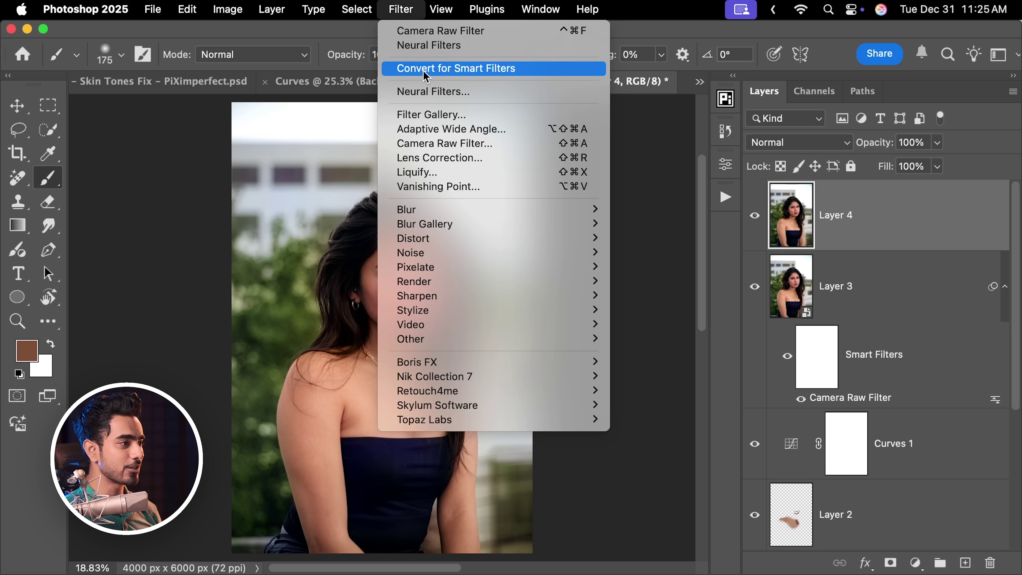
pyautogui.click(422, 69)
pyautogui.click(520, 260)
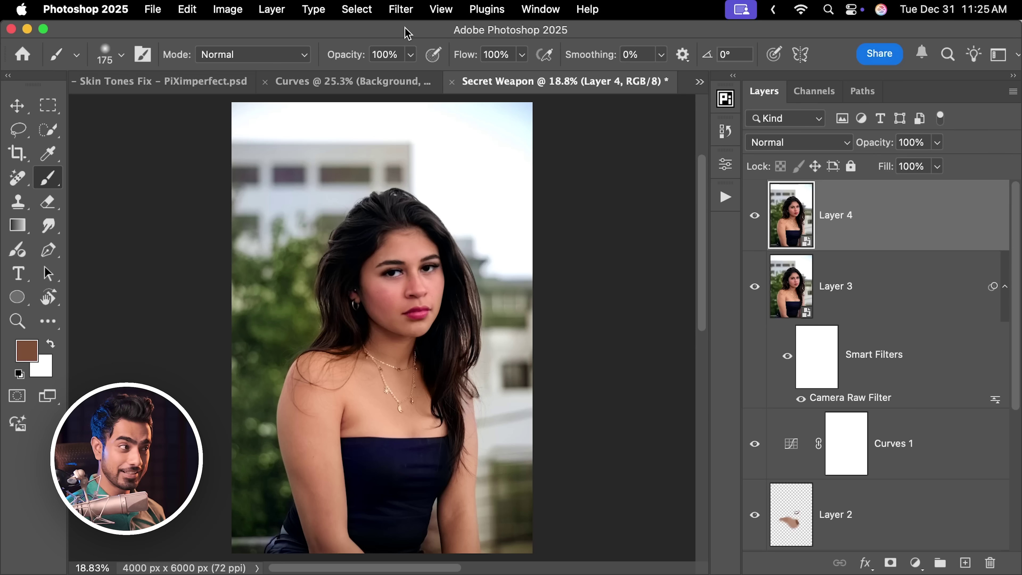
# Open Layer 4 in the Topaz Photo AI filter and add subject sharpening with the Lens blur v2 model.
pyautogui.click(400, 9)
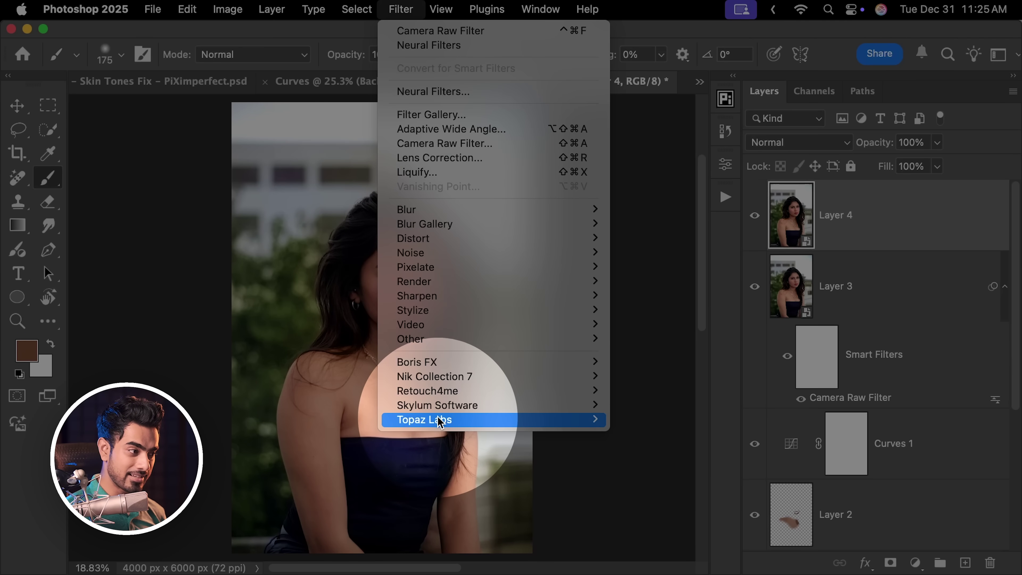
pyautogui.moveTo(490, 426)
pyautogui.click(644, 421)
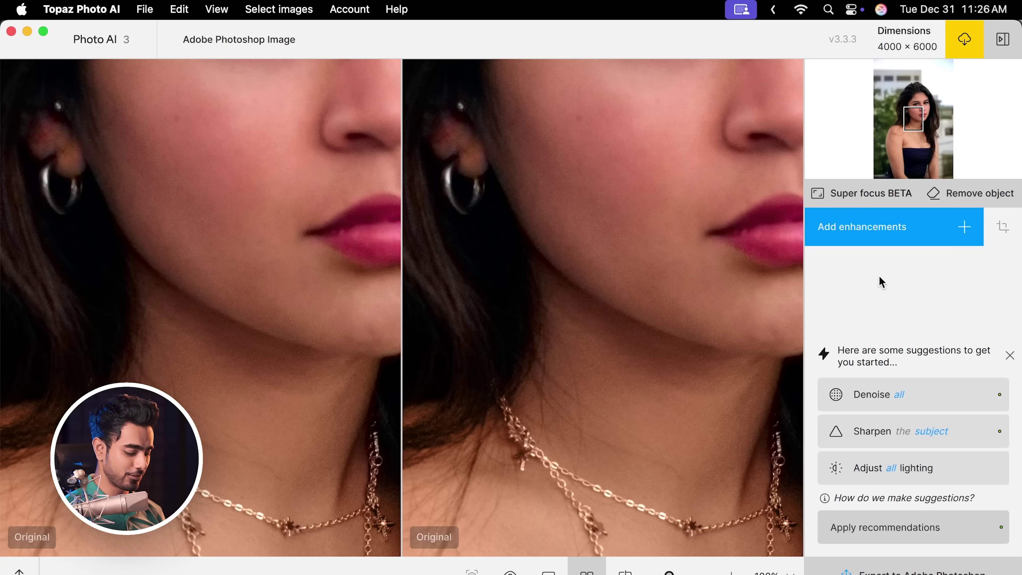
pyautogui.moveTo(652, 178); pyautogui.dragTo(562, 340)
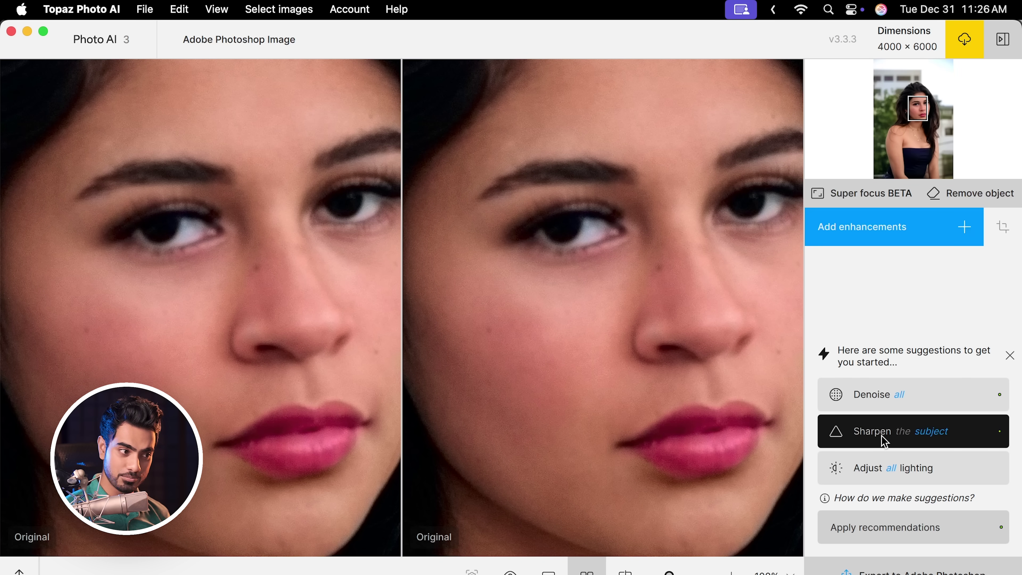
pyautogui.click(893, 432)
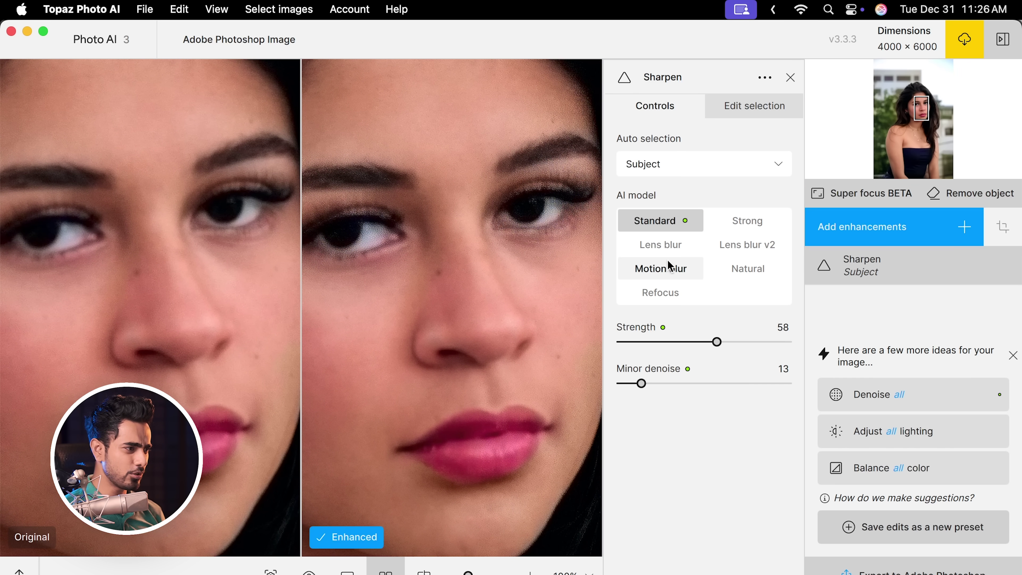
pyautogui.click(748, 250)
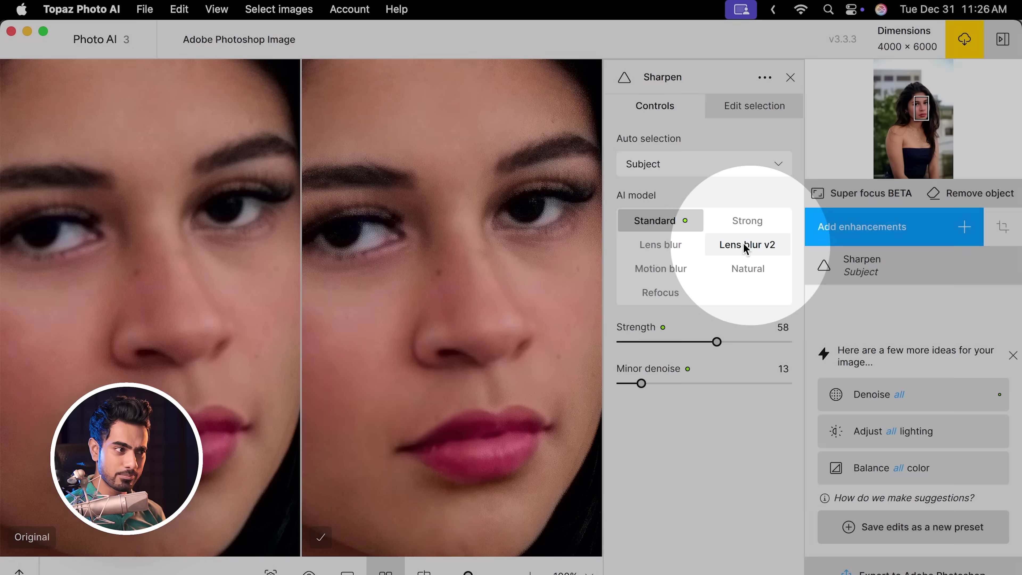
# Set the sharpening strength to 80, check the facial detail, and export the result back to Photoshop.
pyautogui.scroll(-3, 529, 310)
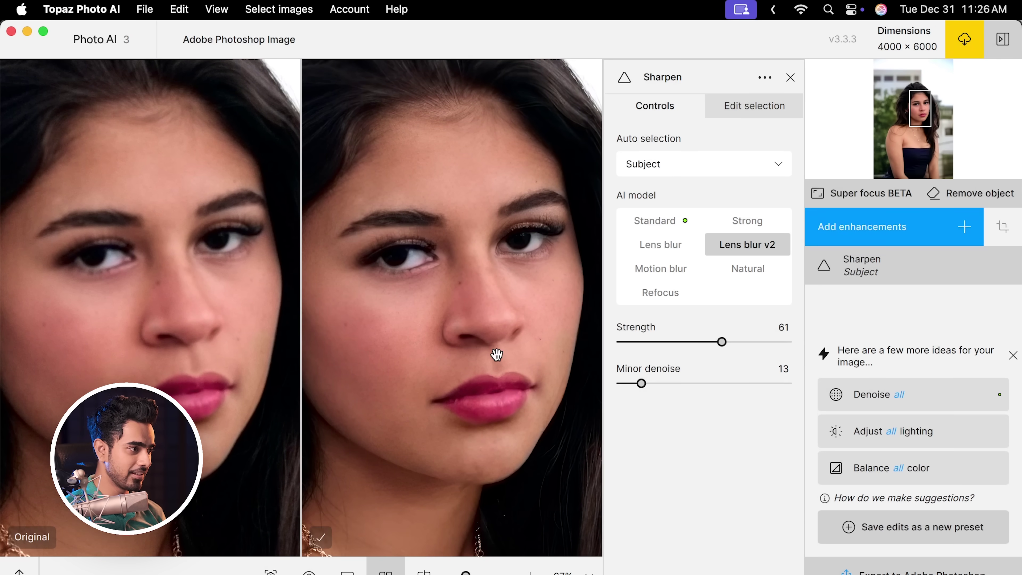
pyautogui.scroll(3, 491, 313)
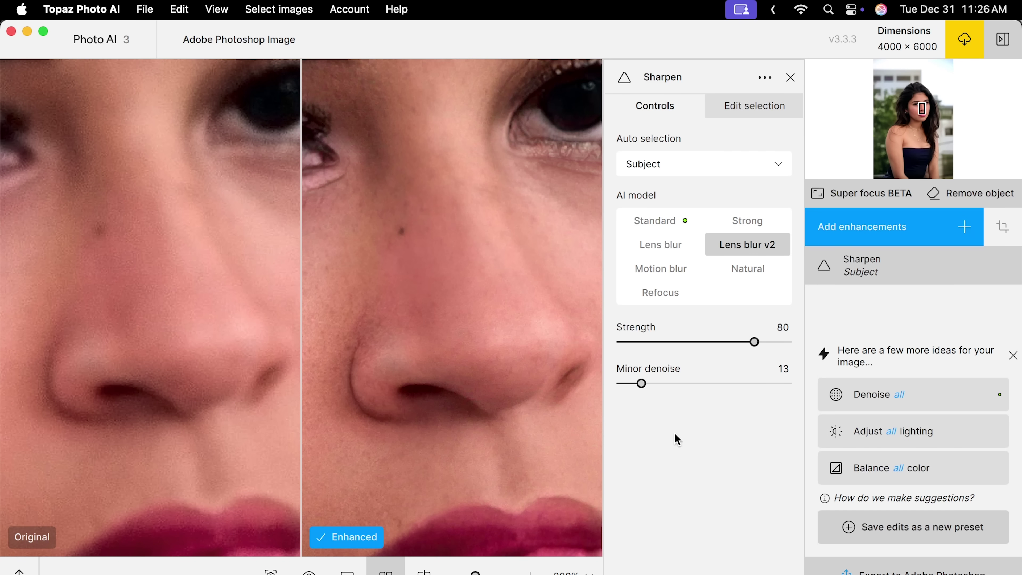
pyautogui.scroll(-5, 446, 290)
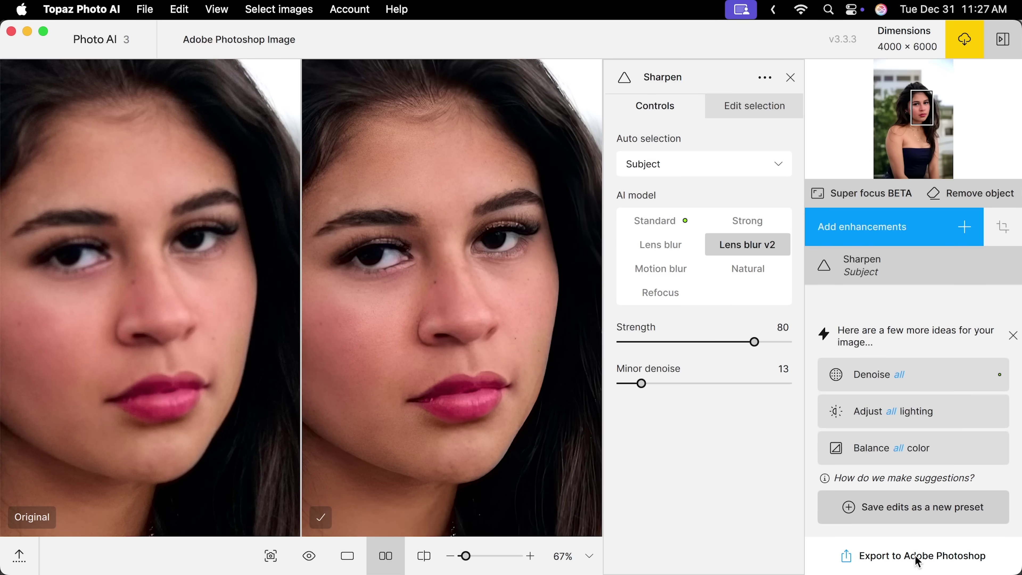
pyautogui.click(911, 556)
# Compare Layer 4 on and off, hide it with a black mask, and paint white over the face with an 800 px brush.
pyautogui.moveTo(479, 264)
pyautogui.mouseDown()
pyautogui.moveTo(502, 256)
pyautogui.moveTo(483, 265)
pyautogui.mouseUp()
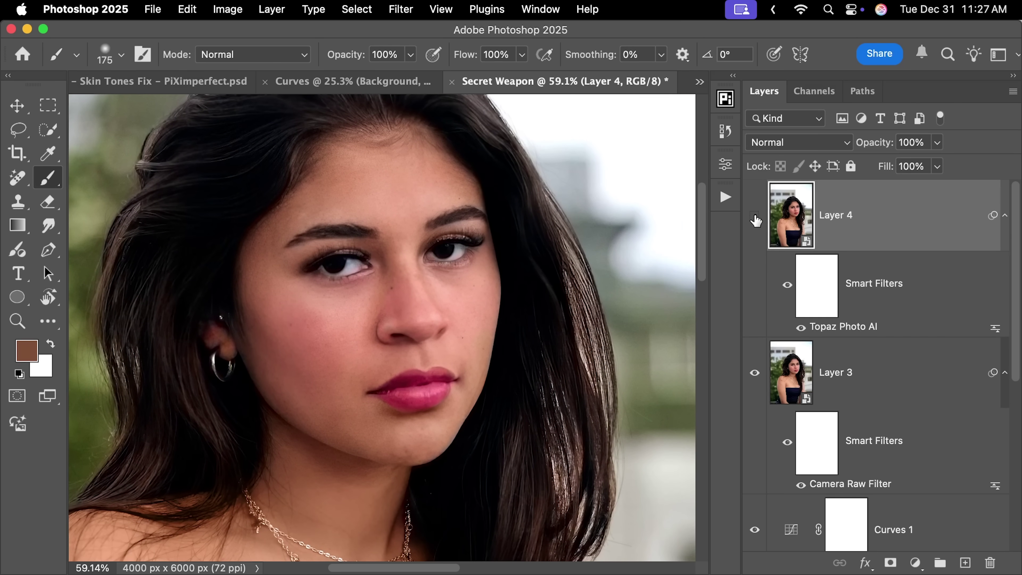
pyautogui.click(755, 215)
pyautogui.press('super+comma')
pyautogui.keyDown('alt'); pyautogui.click(889, 563); pyautogui.keyUp('alt')
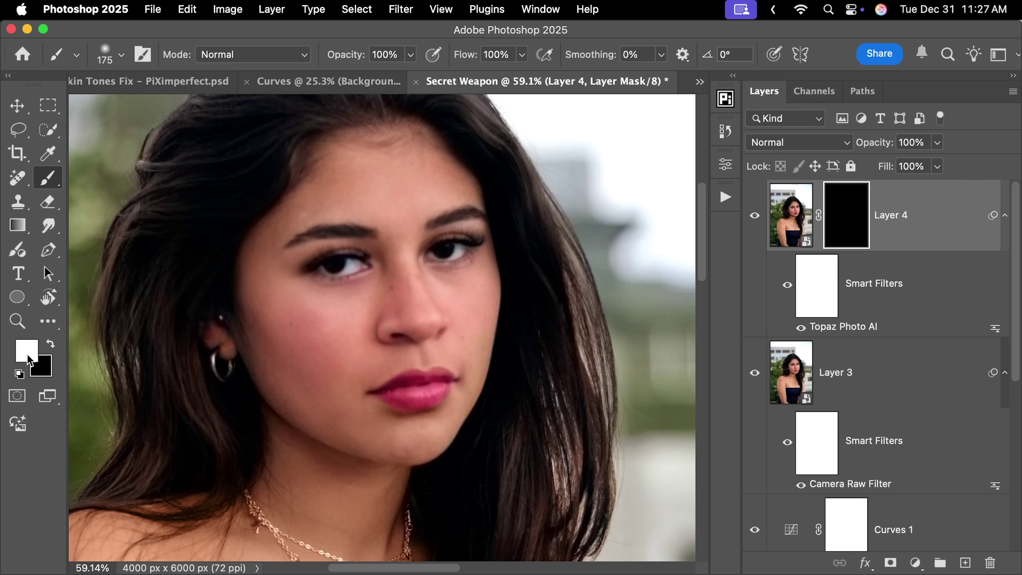
pyautogui.hscroll(-2, 382, 300)
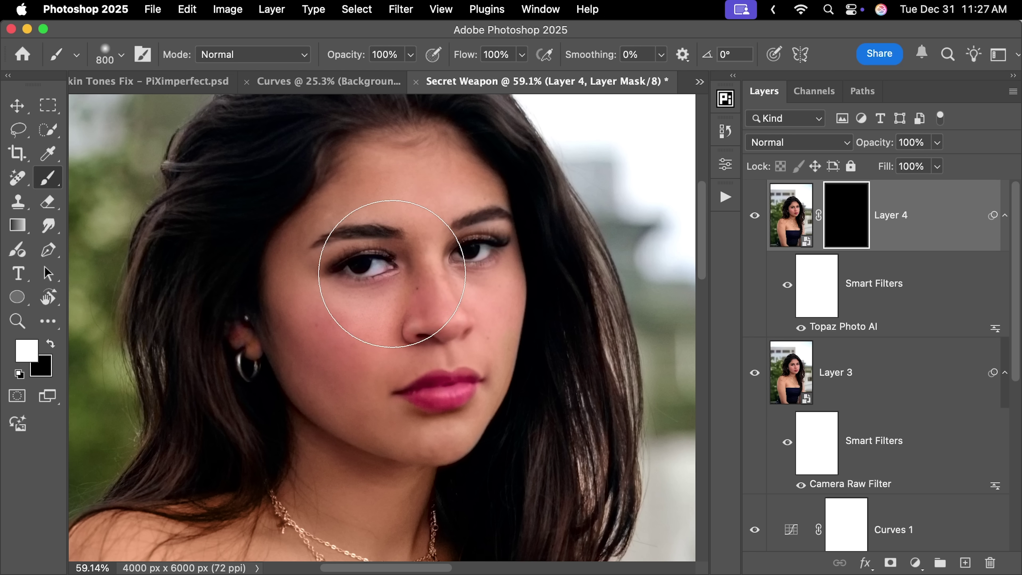
pyautogui.click(369, 351)
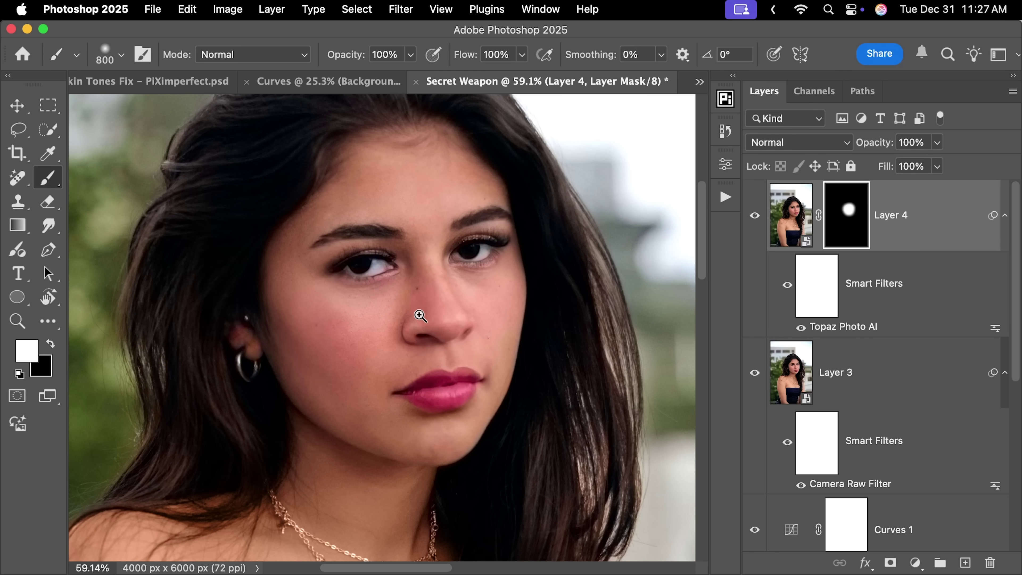
# Enlarge the brush to 1100 px and paint white on Layer 4's mask over the neck and necklace.
pyautogui.scroll(-2, 369, 350)
pyautogui.scroll(-4, 378, 258)
pyautogui.press(']')
pyautogui.press(']')
pyautogui.press(']')
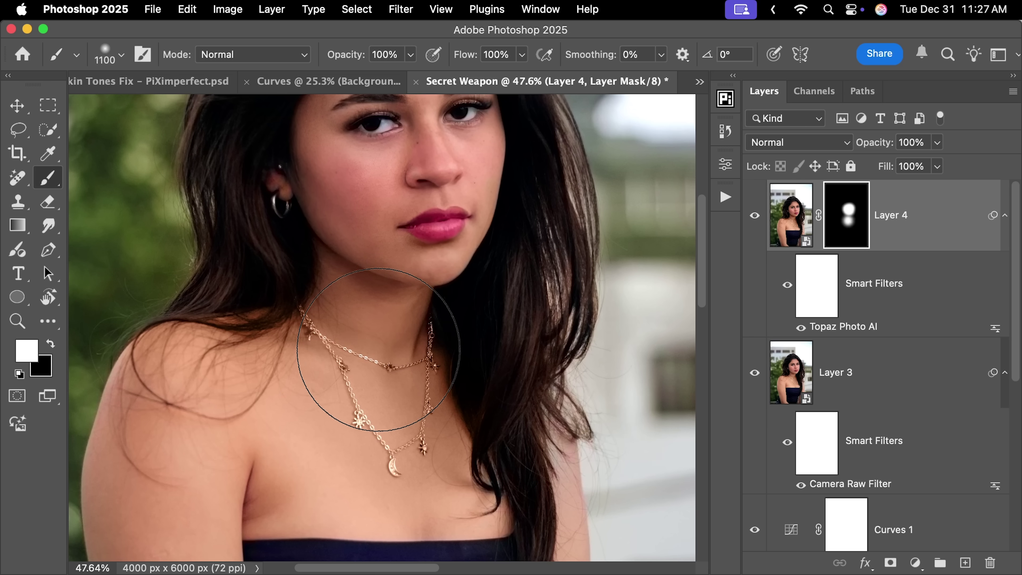
pyautogui.scroll(3, 427, 292)
pyautogui.scroll(-1, 447, 244)
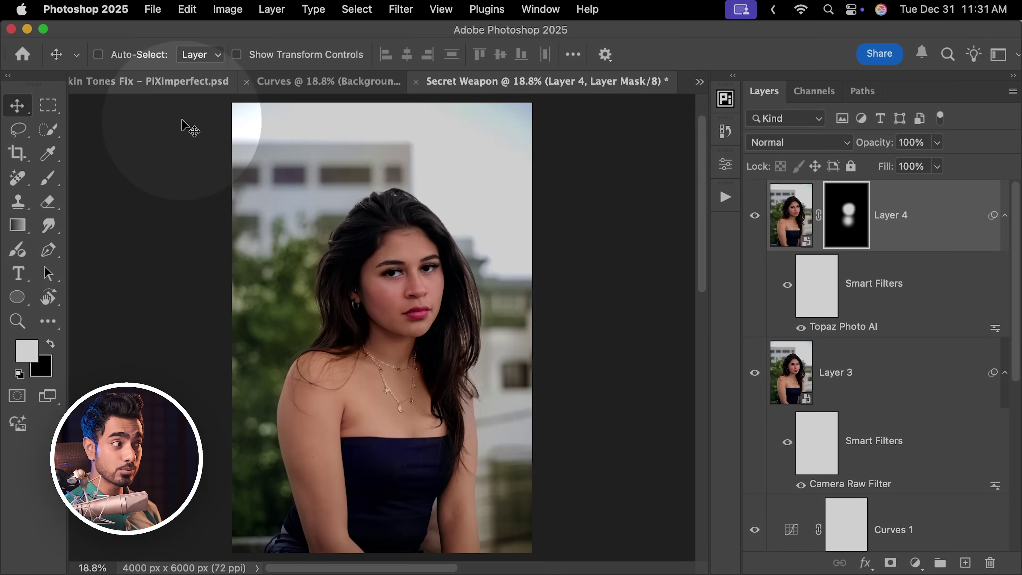
# Compare the Camera Raw, Curves and Secret Weapon versions of the portrait, and review the Secret Weapon document's layer stack.
pyautogui.click(173, 81)
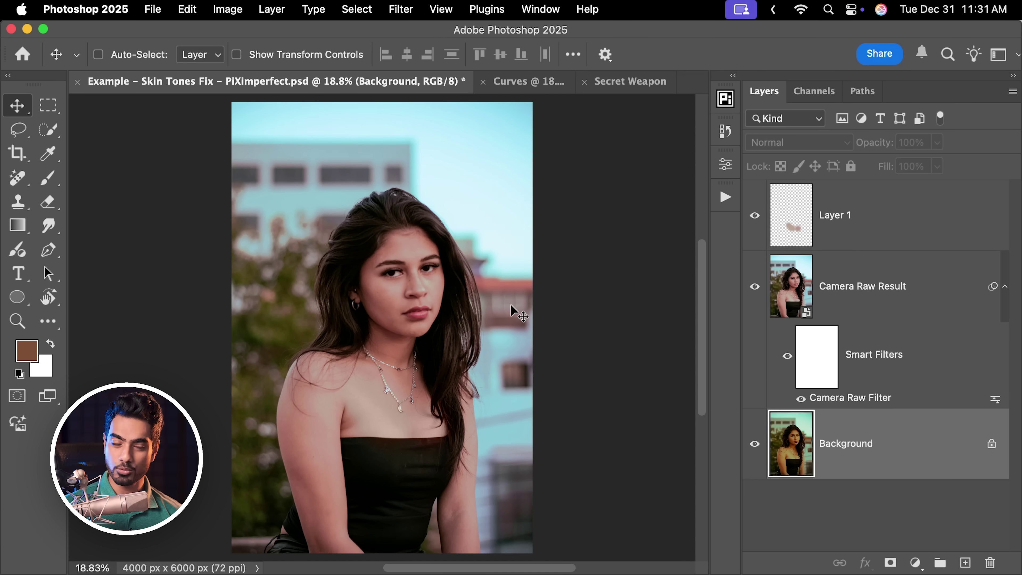
pyautogui.click(883, 287)
pyautogui.click(552, 84)
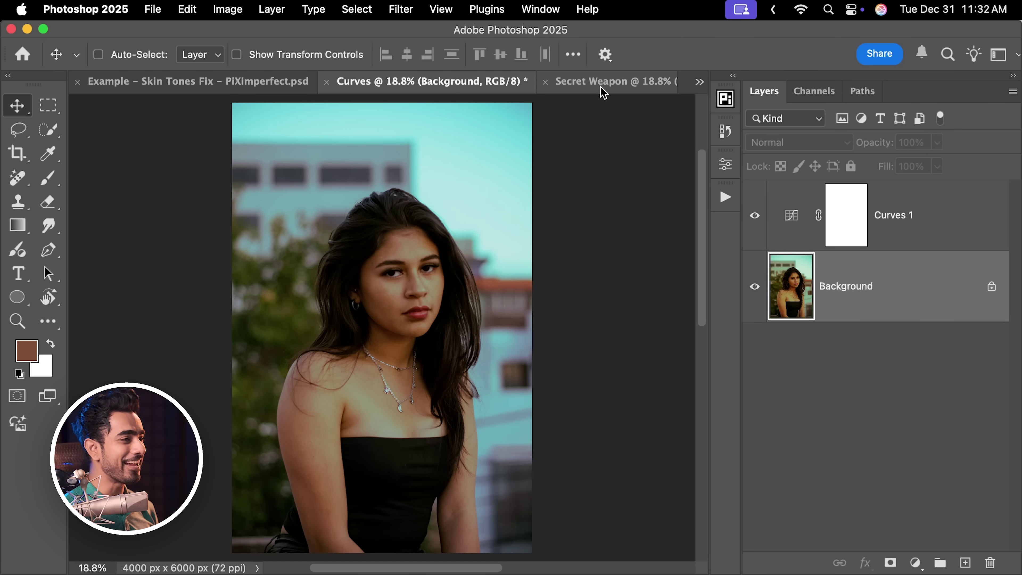
pyautogui.click(612, 89)
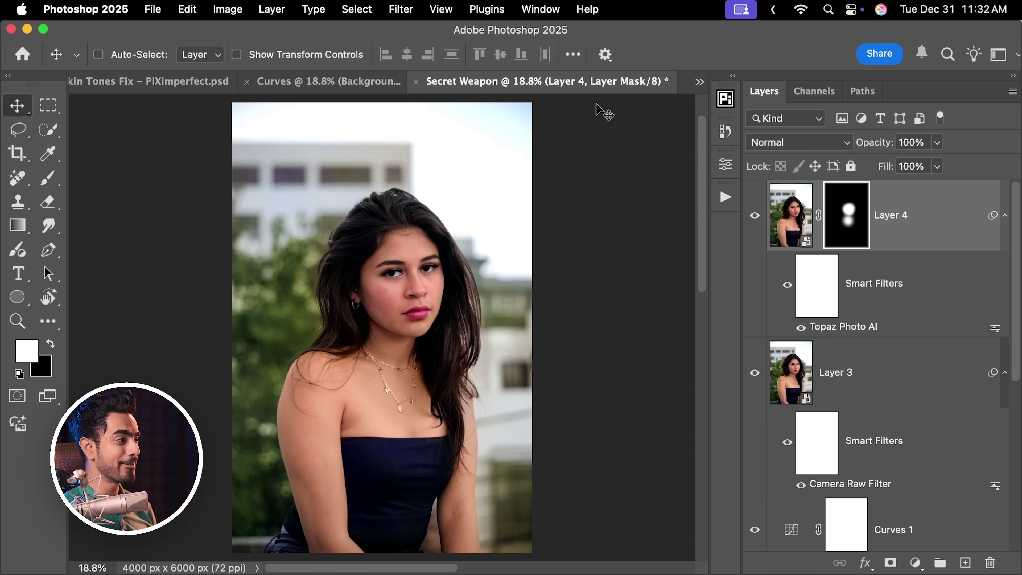
pyautogui.click(171, 84)
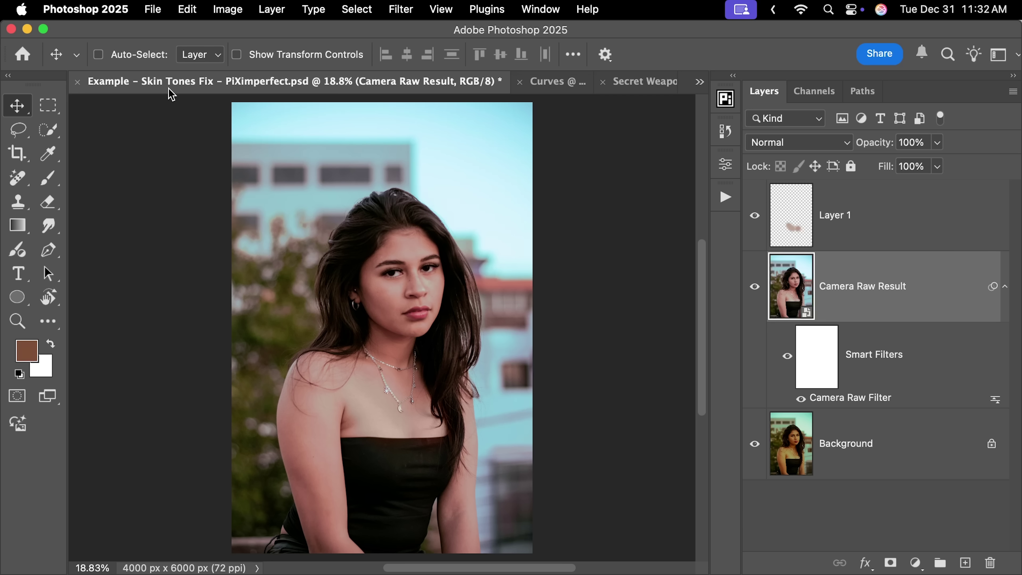
pyautogui.click(545, 88)
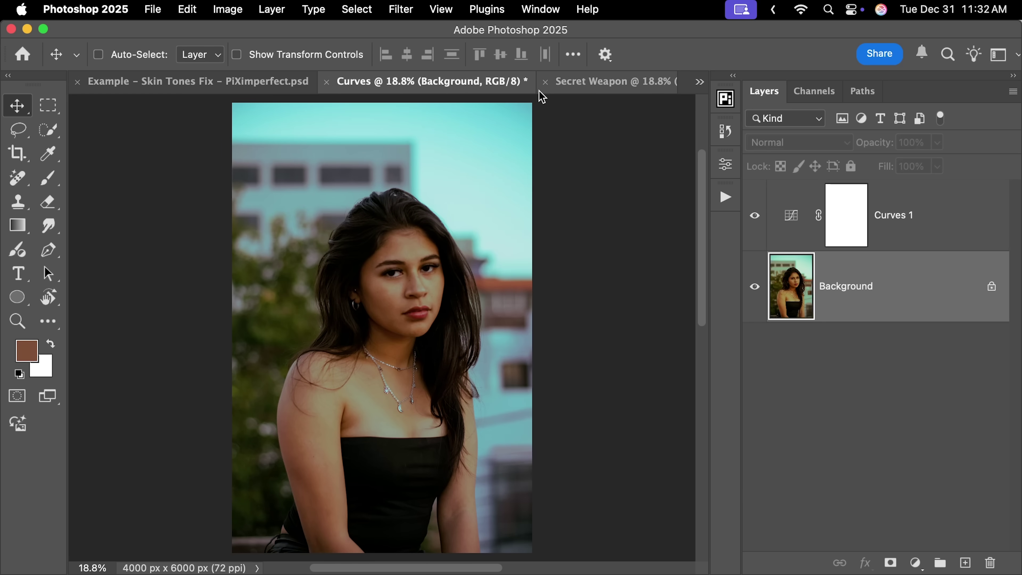
pyautogui.click(606, 83)
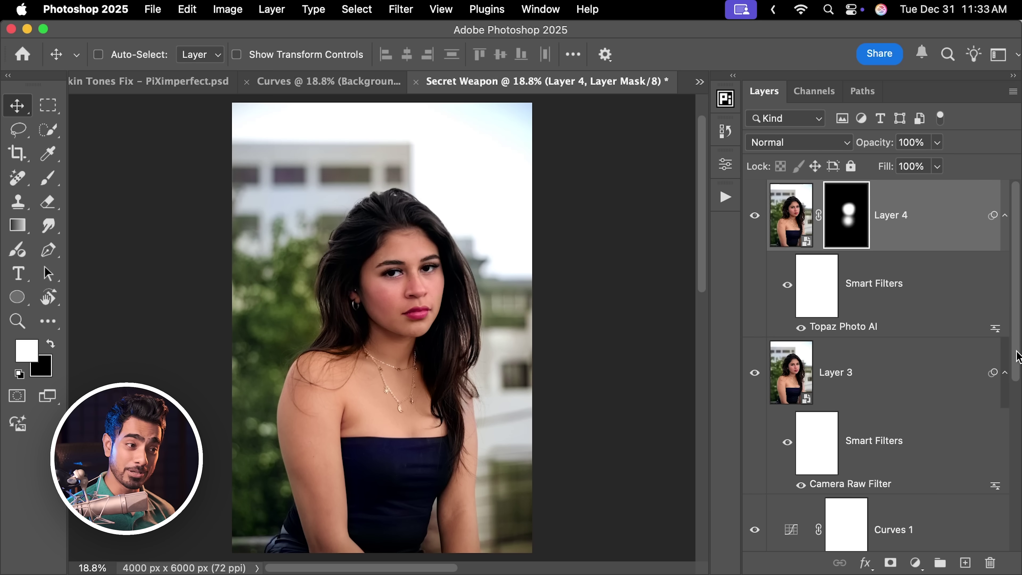
pyautogui.scroll(-4, 1016, 357)
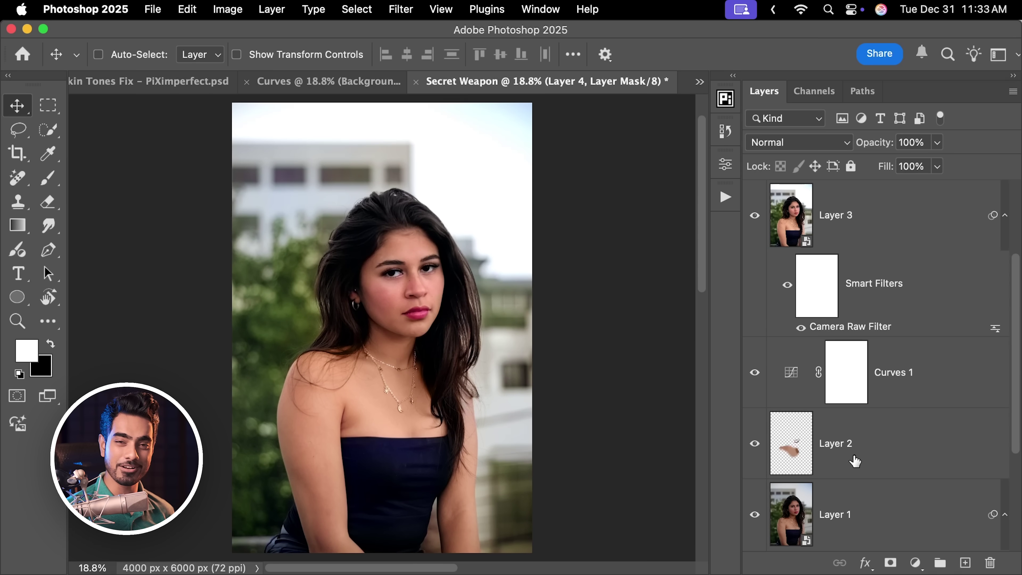